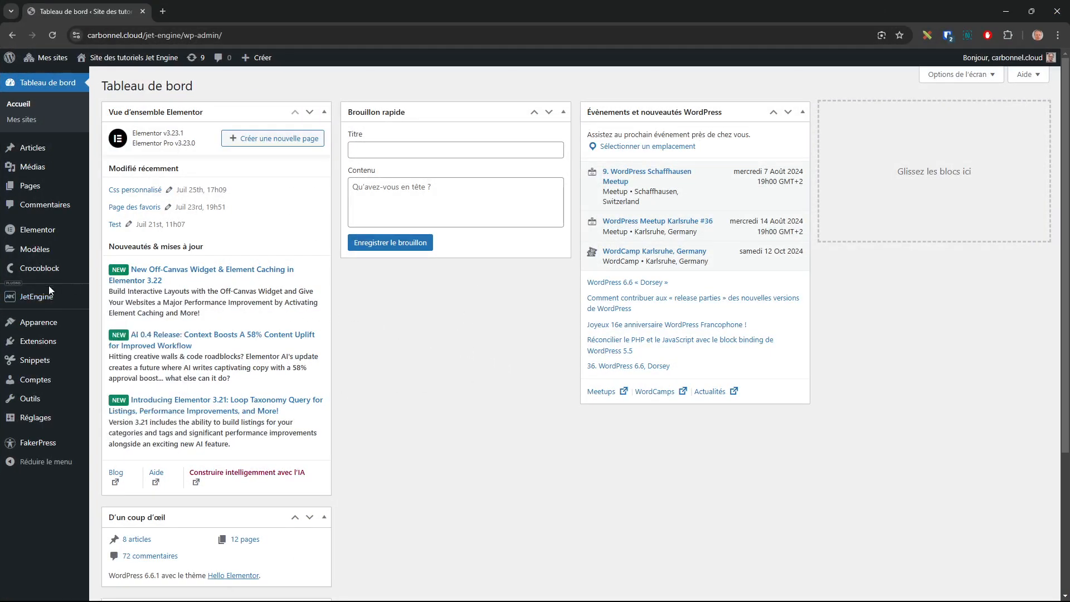
Review the JetEngine options pages list and the WordPress permalink and general settings.
{"action": "mouse_move", "coordinate": [37, 298]}
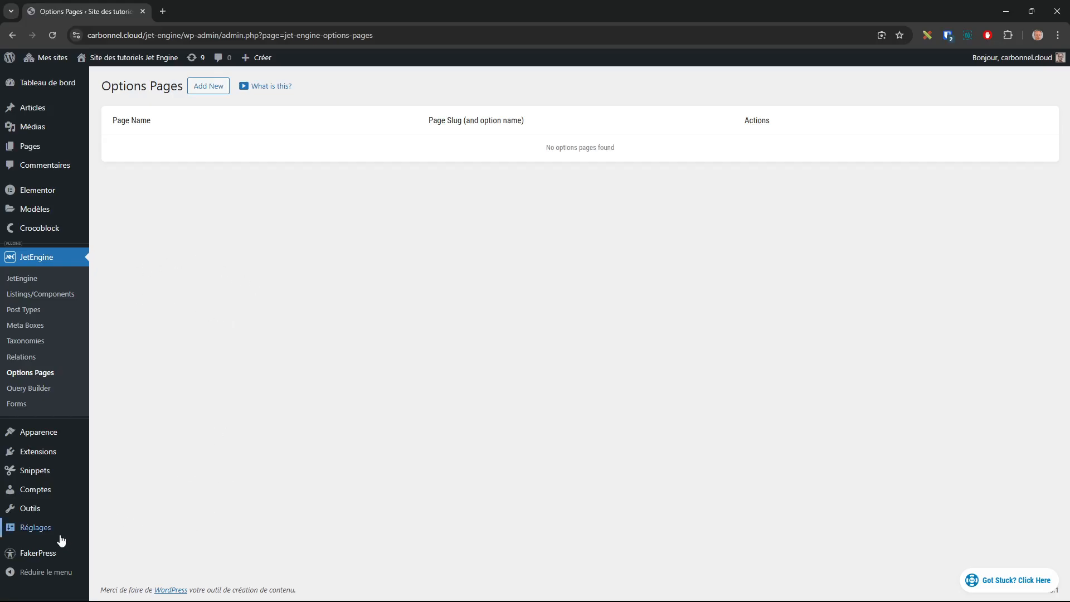
{"action": "mouse_move", "coordinate": [52, 537]}
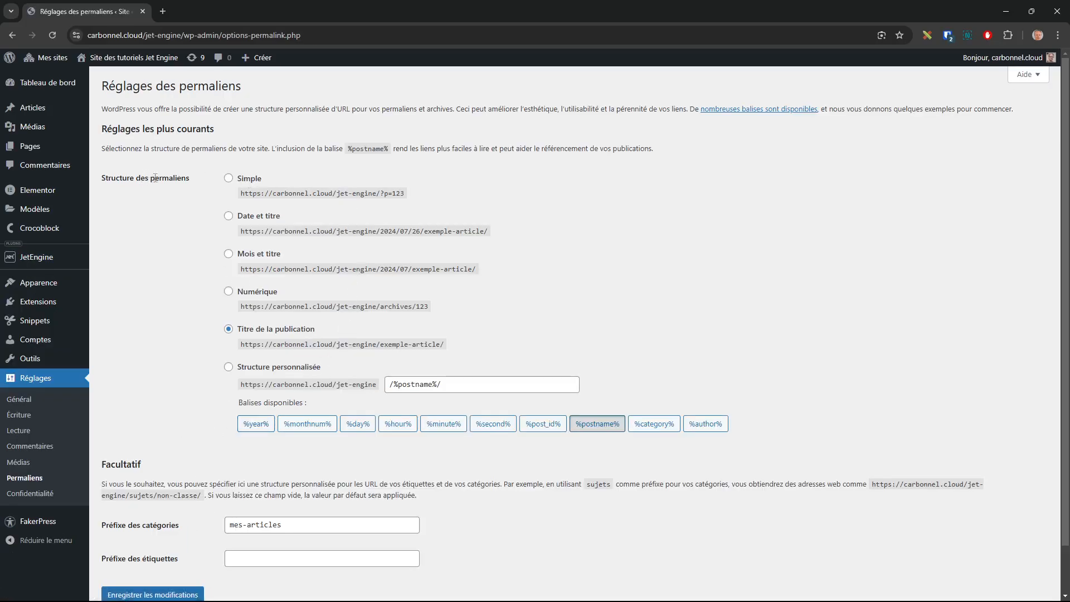
{"action": "left_click_drag", "start_coordinate": [173, 179], "coordinate": [107, 179]}
{"action": "left_click", "coordinate": [188, 192]}
{"action": "left_click_drag", "start_coordinate": [414, 343], "coordinate": [312, 326]}
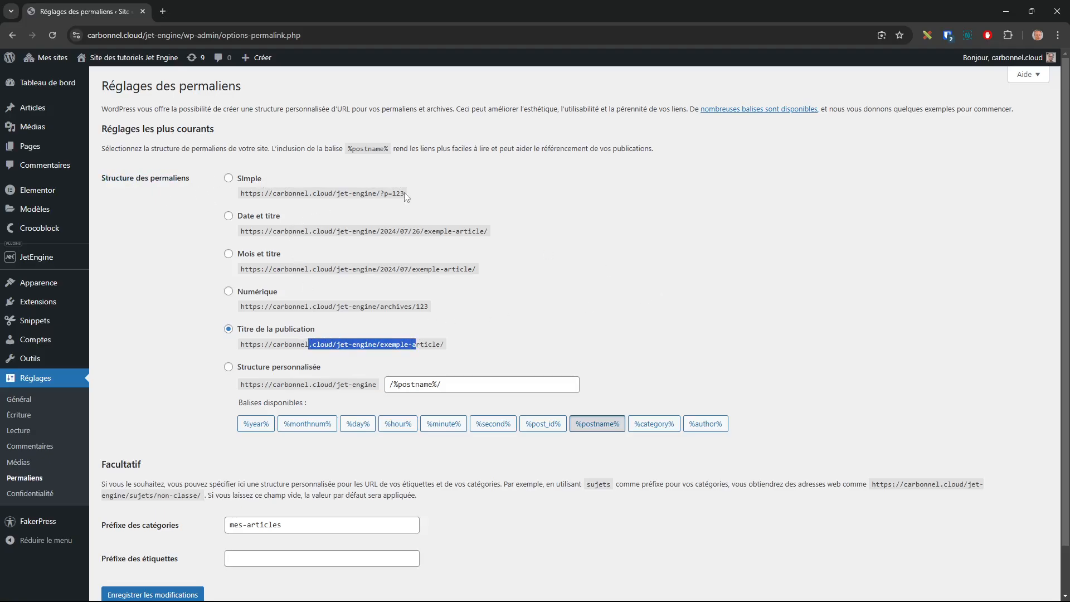
{"action": "left_click_drag", "start_coordinate": [405, 194], "coordinate": [337, 202]}
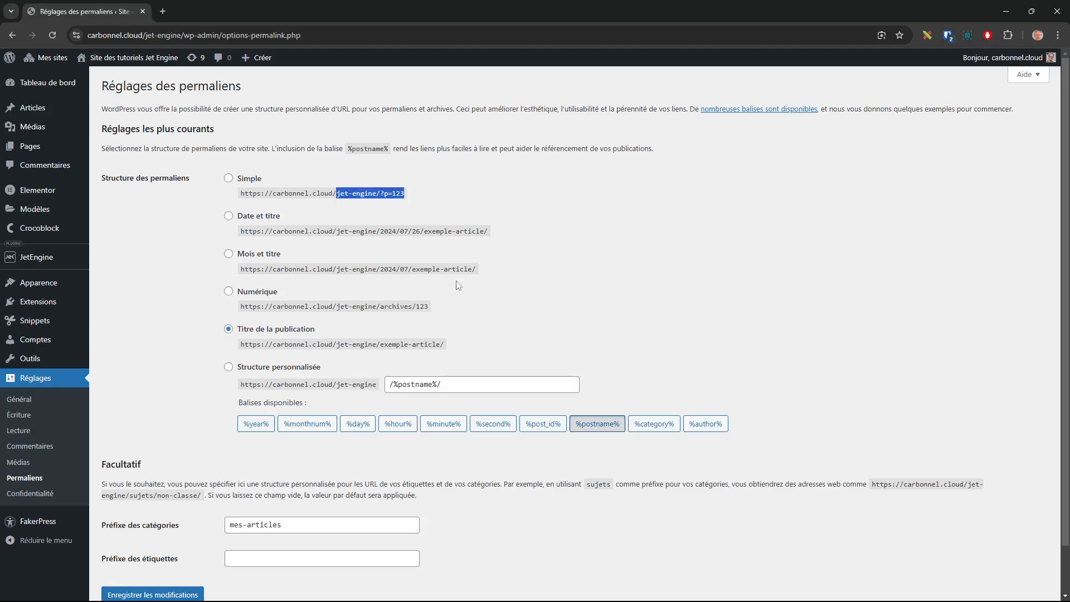
{"action": "left_click", "coordinate": [324, 524]}
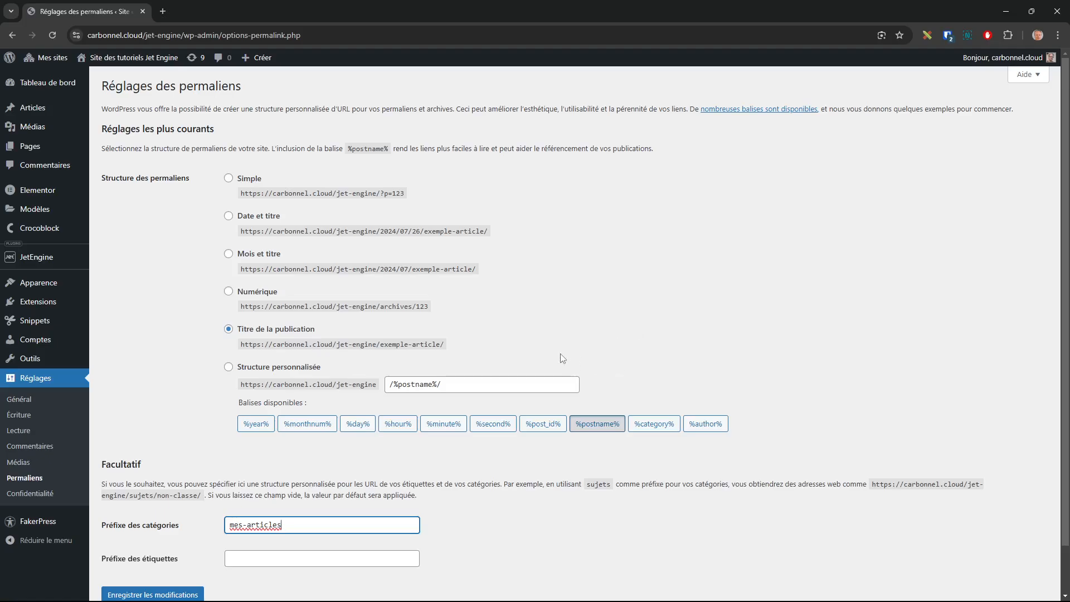
{"action": "left_click", "coordinate": [19, 399]}
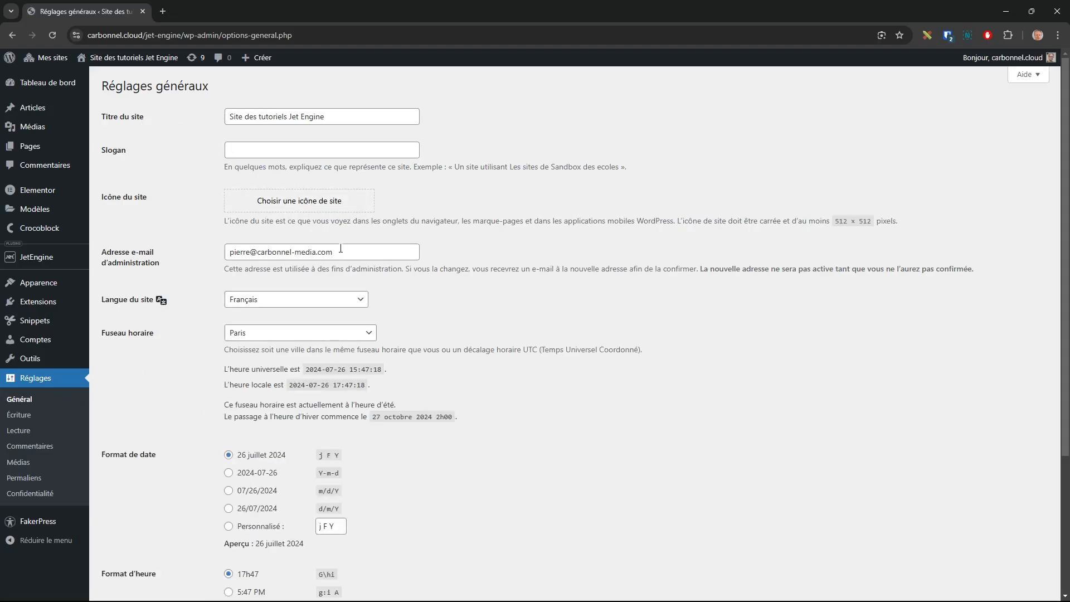
{"action": "scroll", "coordinate": [550, 363], "scroll_direction": "down", "scroll_amount": 3}
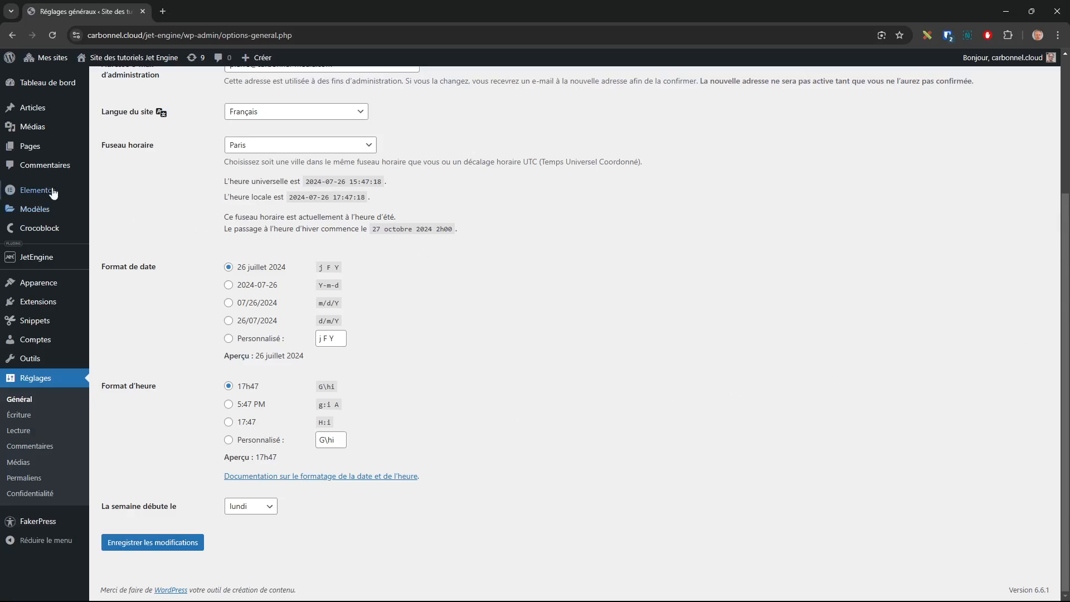
Create a new page titled "Options client" and publish it.
{"action": "mouse_move", "coordinate": [34, 145]}
{"action": "left_click", "coordinate": [133, 148]}
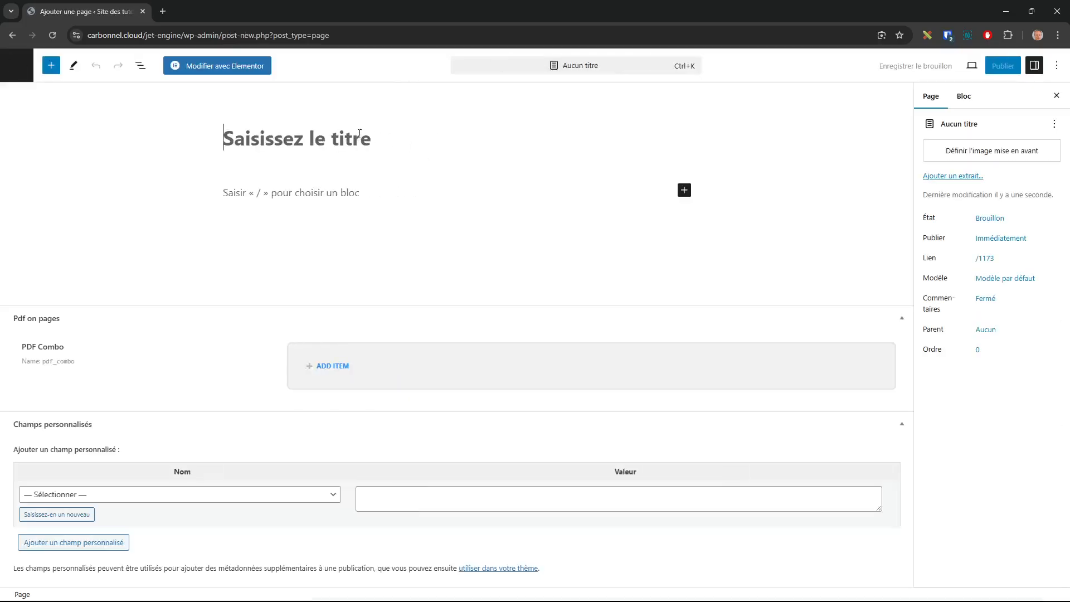
{"action": "type", "text": "Options cli"}
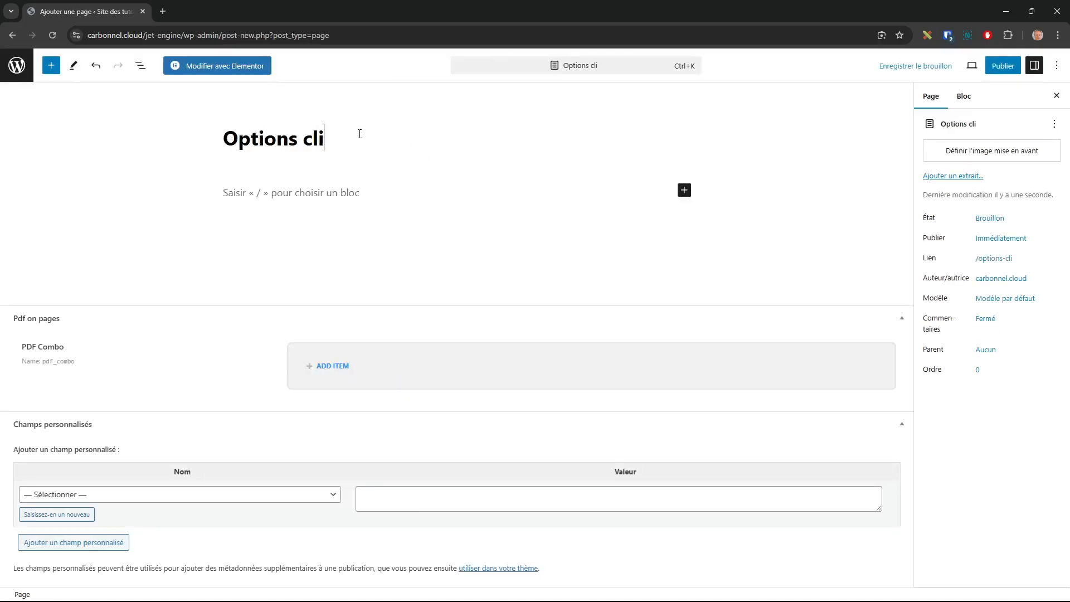
{"action": "type", "text": "ent"}
{"action": "left_click", "coordinate": [997, 66]}
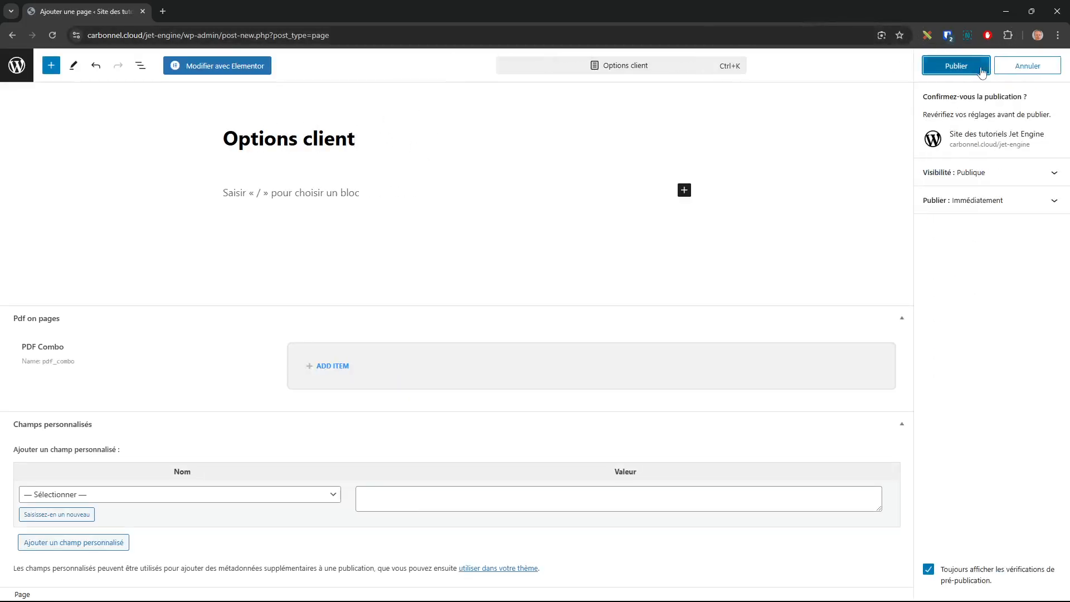
{"action": "left_click", "coordinate": [981, 70]}
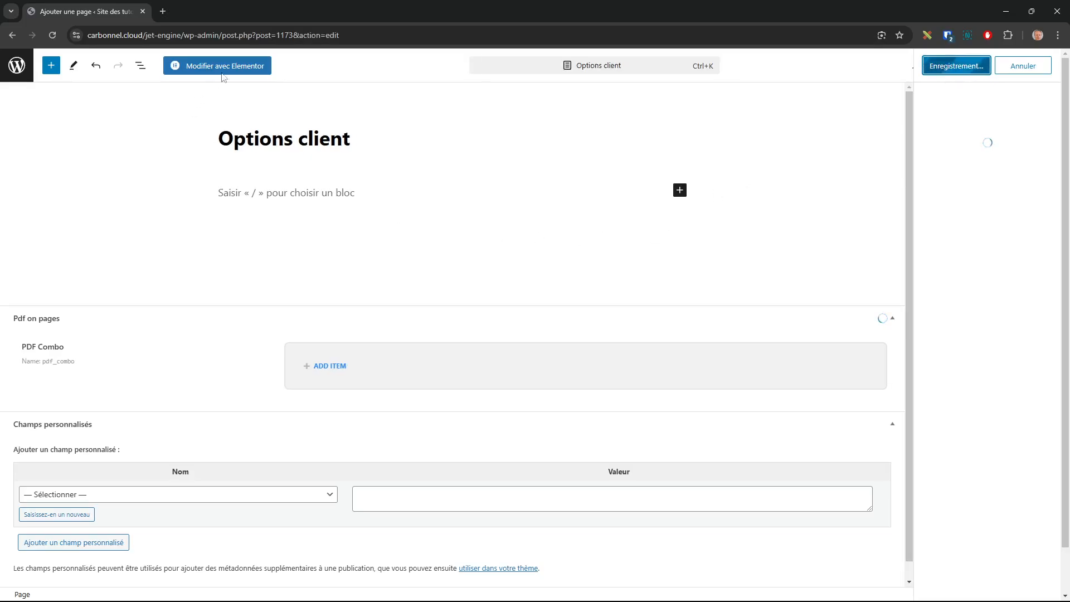
Open the Options client page in Elementor and add a container with a single-column, downward structure.
{"action": "left_click", "coordinate": [221, 71]}
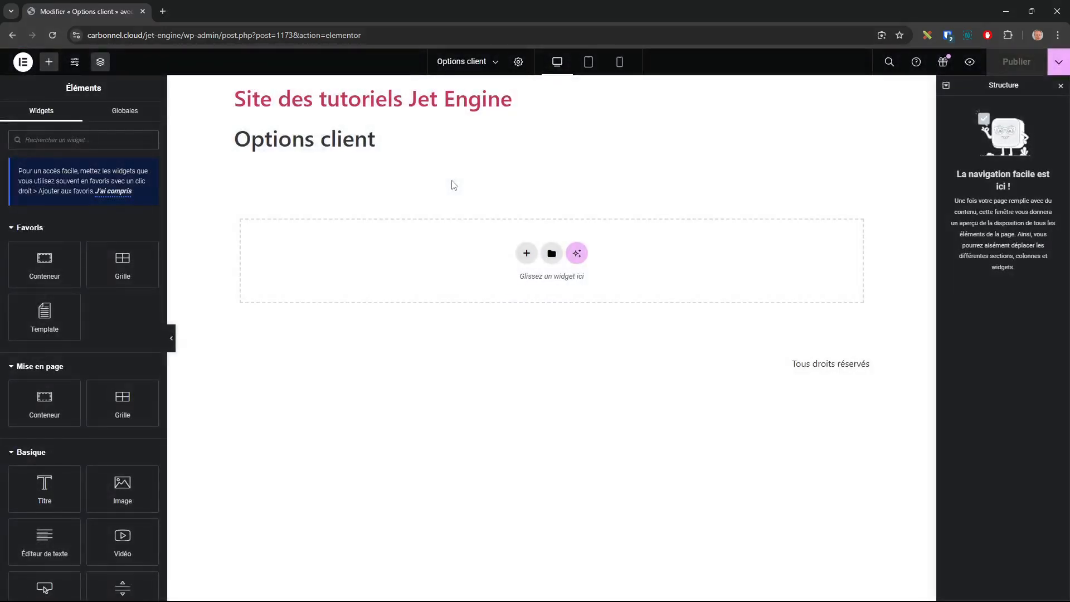
{"action": "left_click", "coordinate": [1060, 86]}
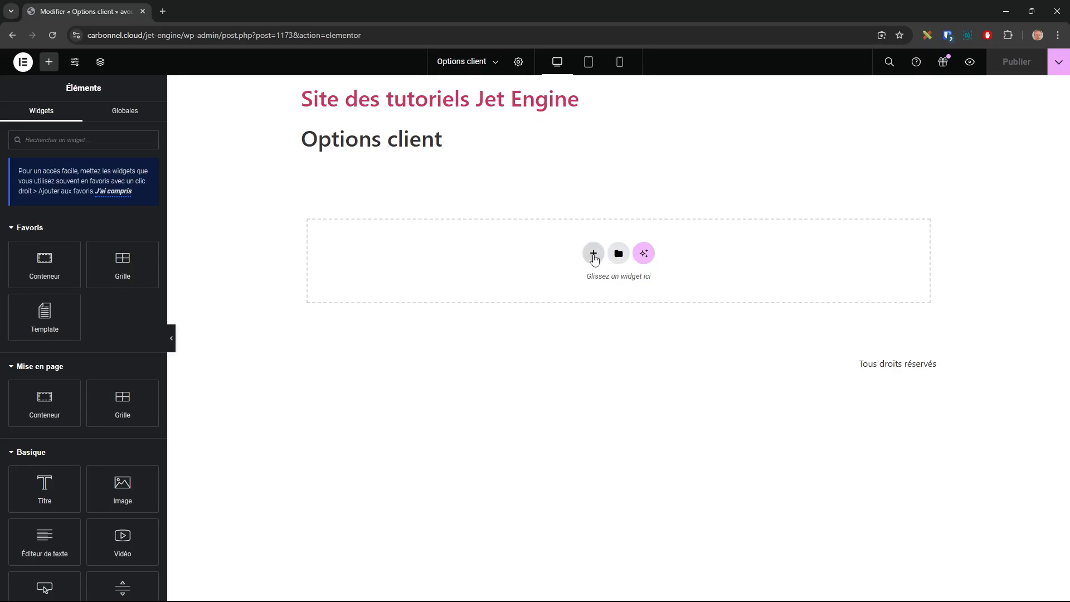
{"action": "left_click", "coordinate": [593, 255]}
{"action": "left_click", "coordinate": [570, 288]}
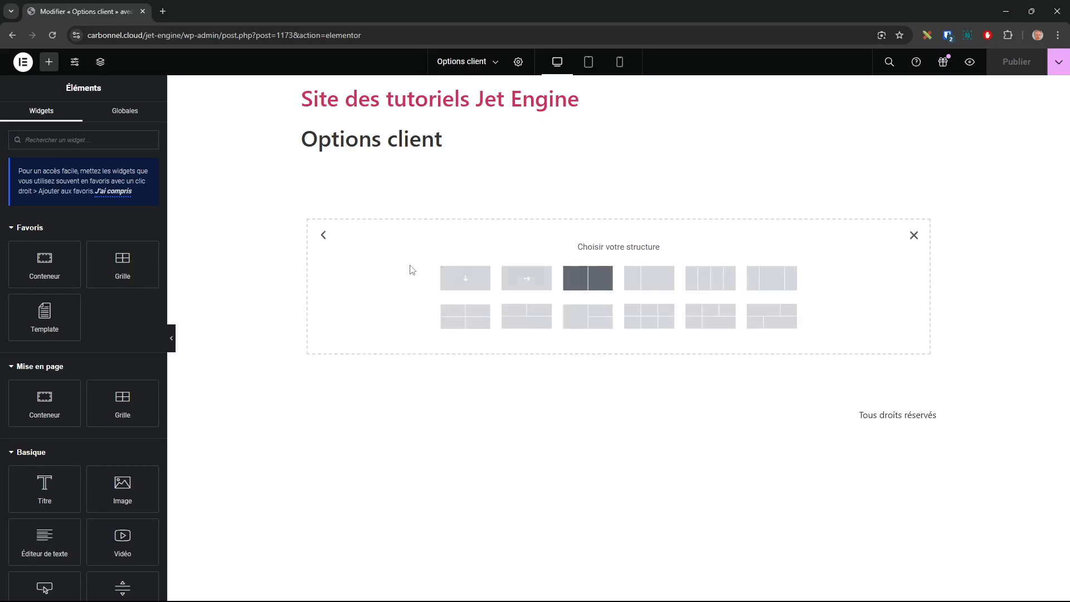
{"action": "left_click", "coordinate": [466, 280]}
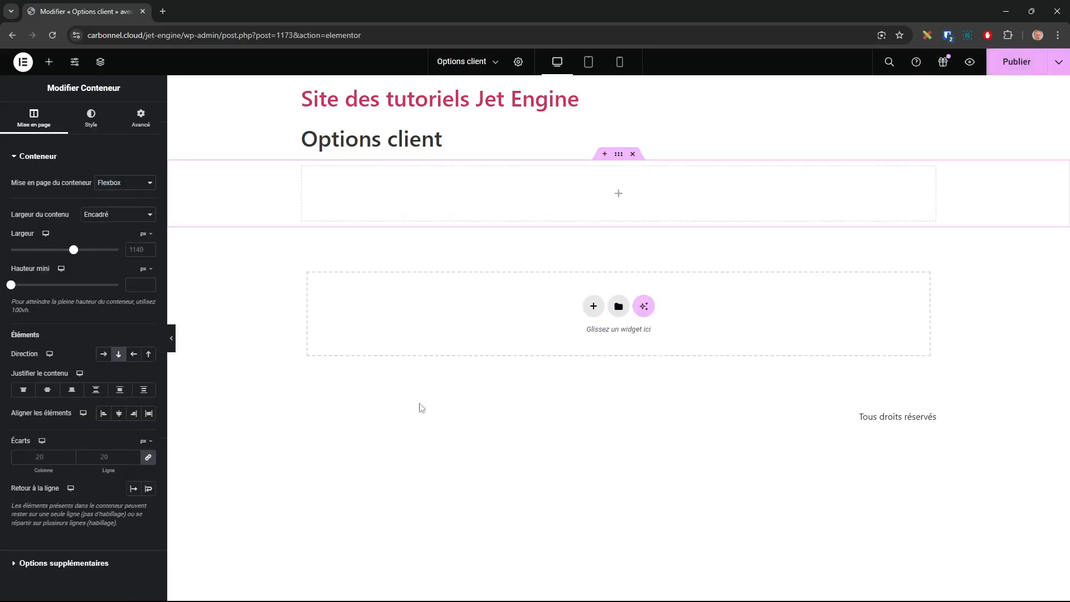
Nest a container inside the existing one and set the outer container's content width to 662 px.
{"action": "left_click", "coordinate": [618, 195]}
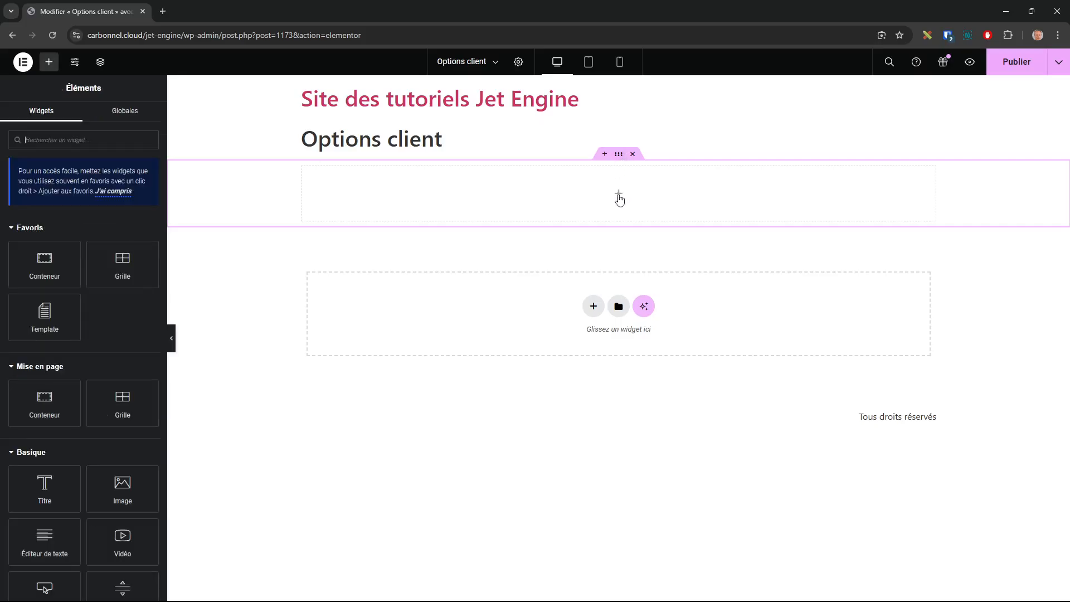
{"action": "left_click_drag", "start_coordinate": [49, 258], "coordinate": [615, 206]}
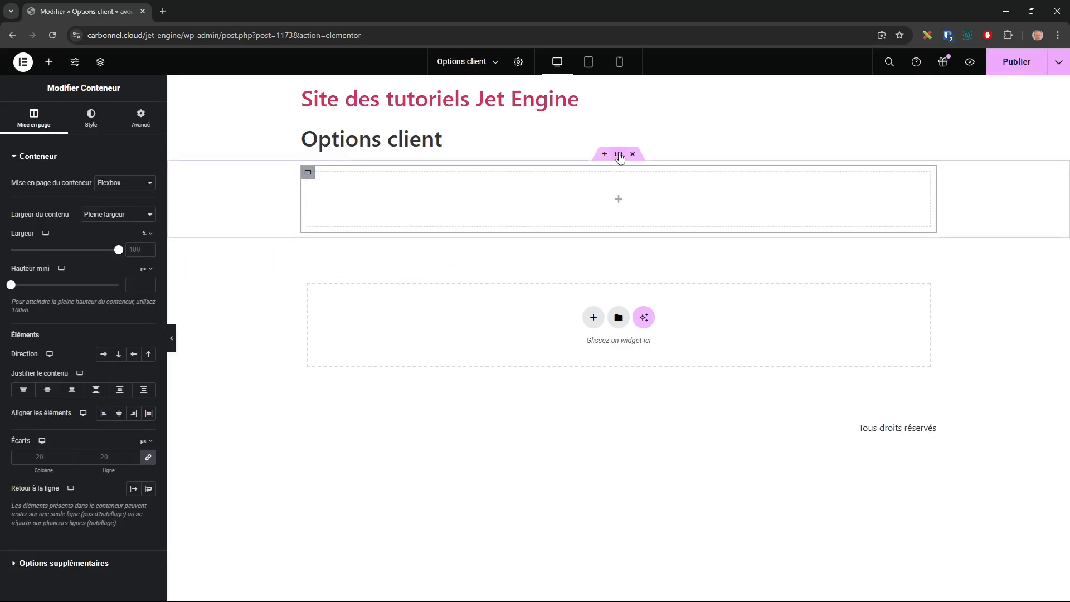
{"action": "left_click", "coordinate": [617, 154]}
{"action": "left_click_drag", "start_coordinate": [74, 250], "coordinate": [27, 251]}
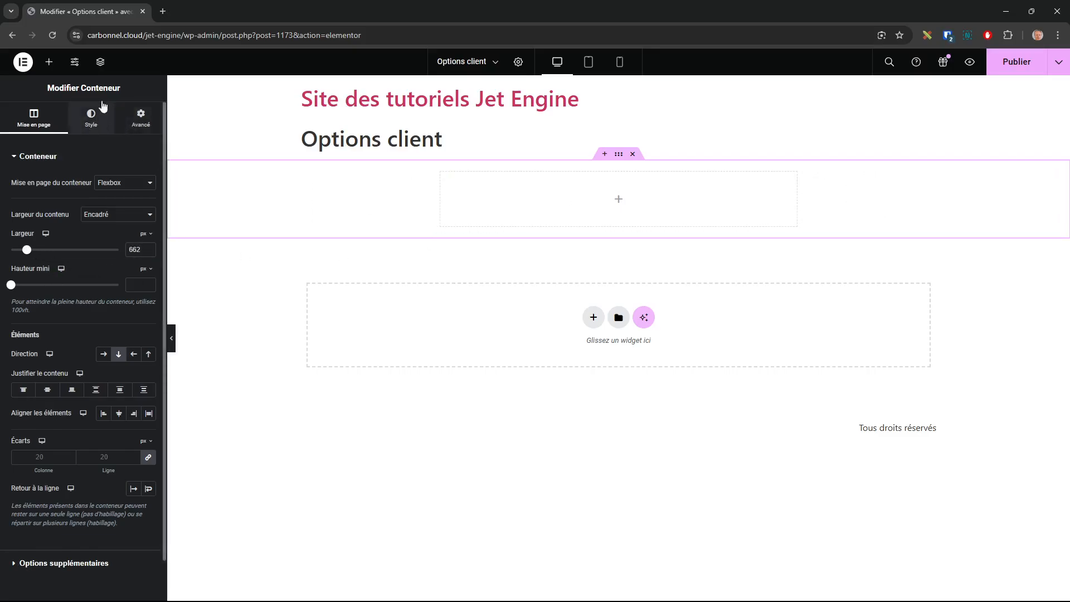
Add a heading widget to the inner container and centre its text.
{"action": "left_click", "coordinate": [49, 62]}
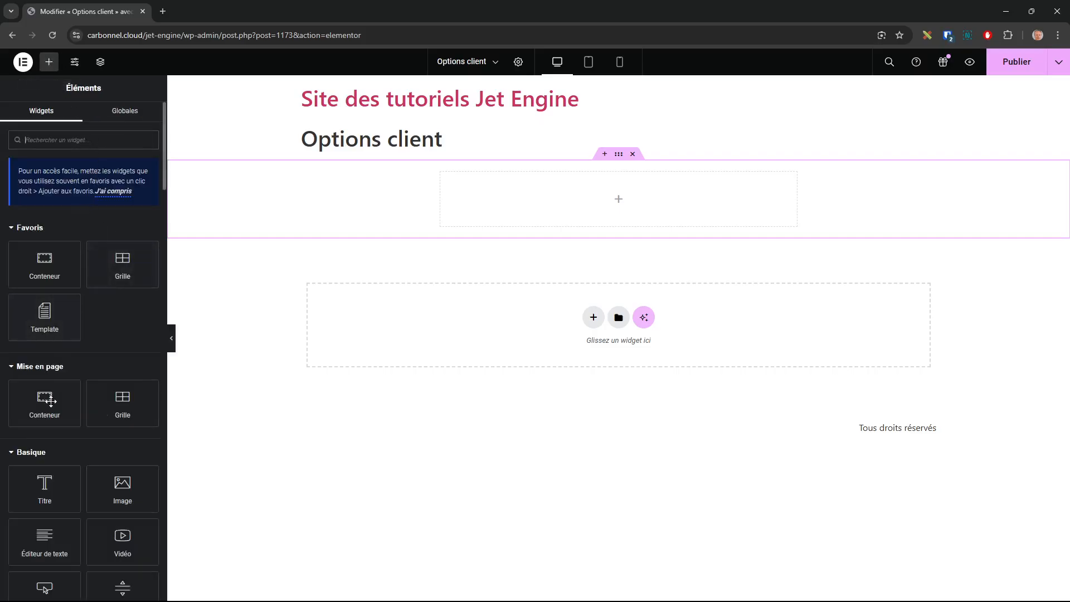
{"action": "left_click_drag", "start_coordinate": [25, 484], "coordinate": [579, 213]}
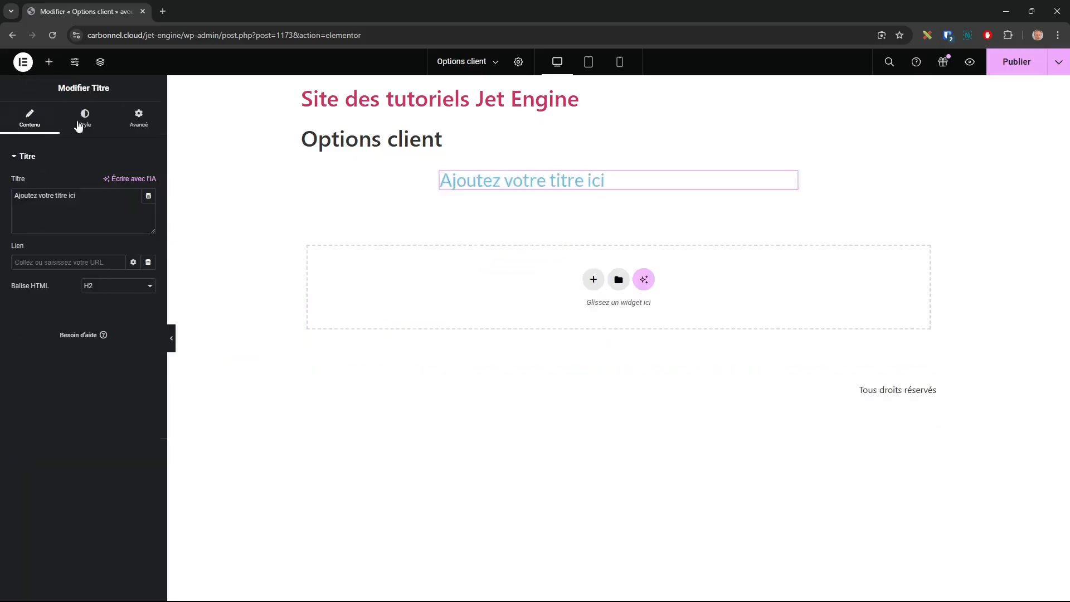
{"action": "left_click", "coordinate": [83, 124]}
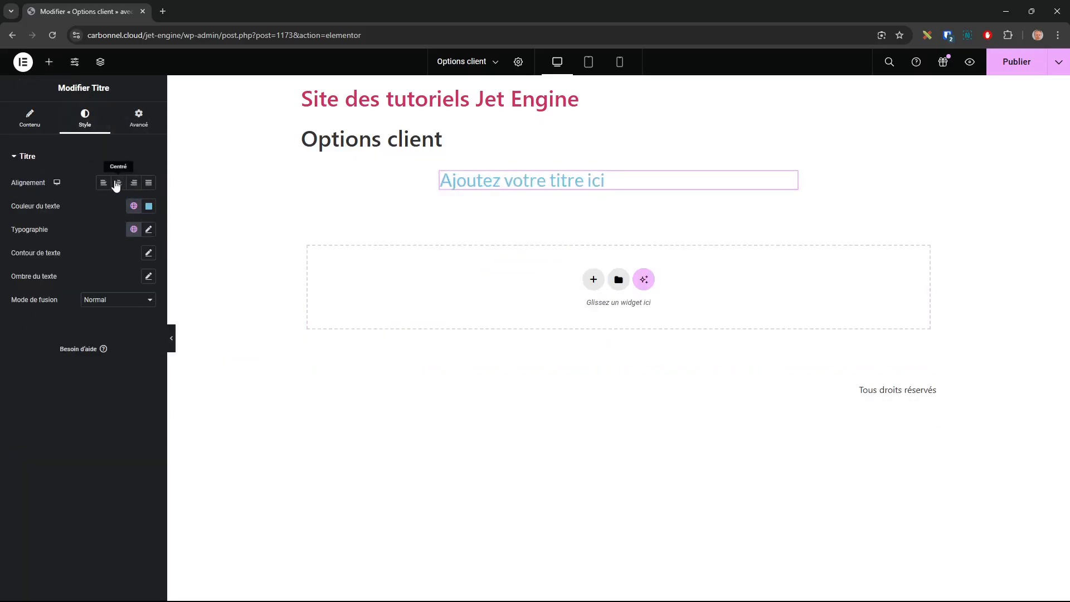
{"action": "left_click", "coordinate": [118, 182]}
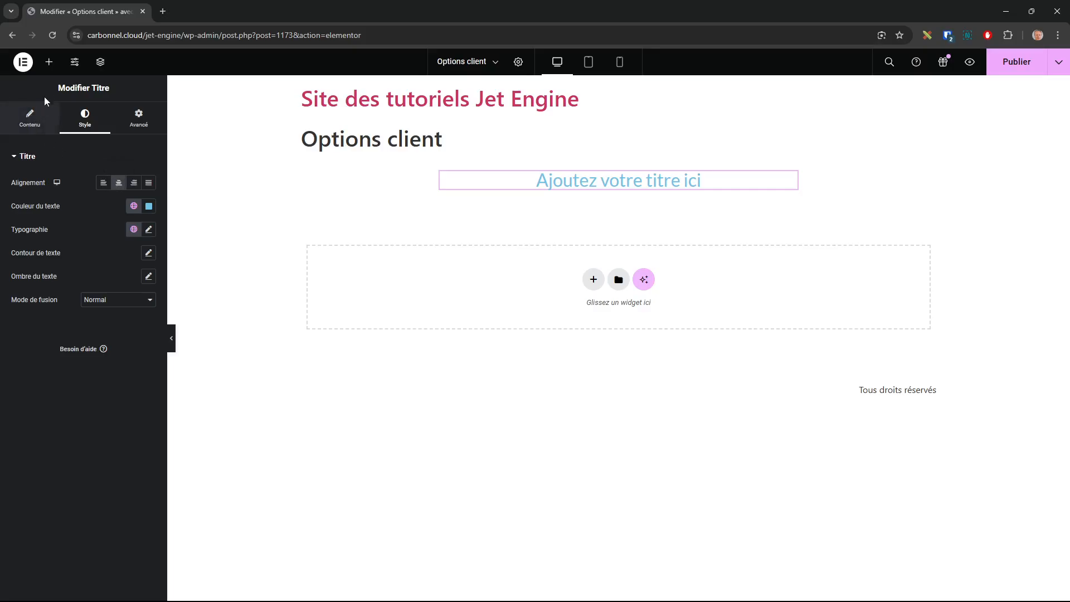
Add an image widget below the heading and assign it starry_night.jpg from the media library.
{"action": "left_click", "coordinate": [49, 62]}
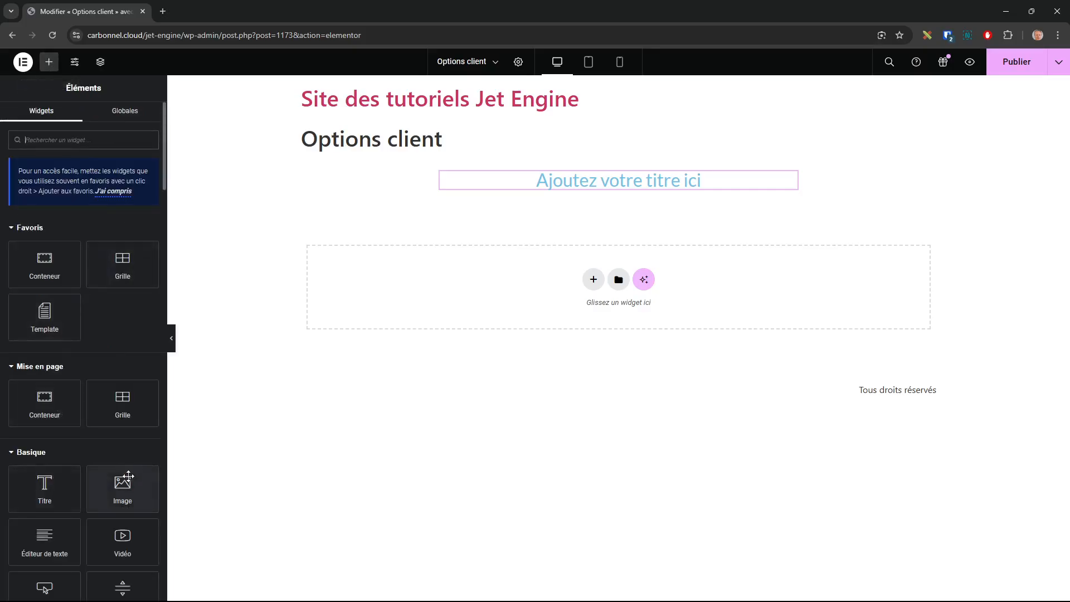
{"action": "left_click_drag", "start_coordinate": [123, 485], "coordinate": [628, 185]}
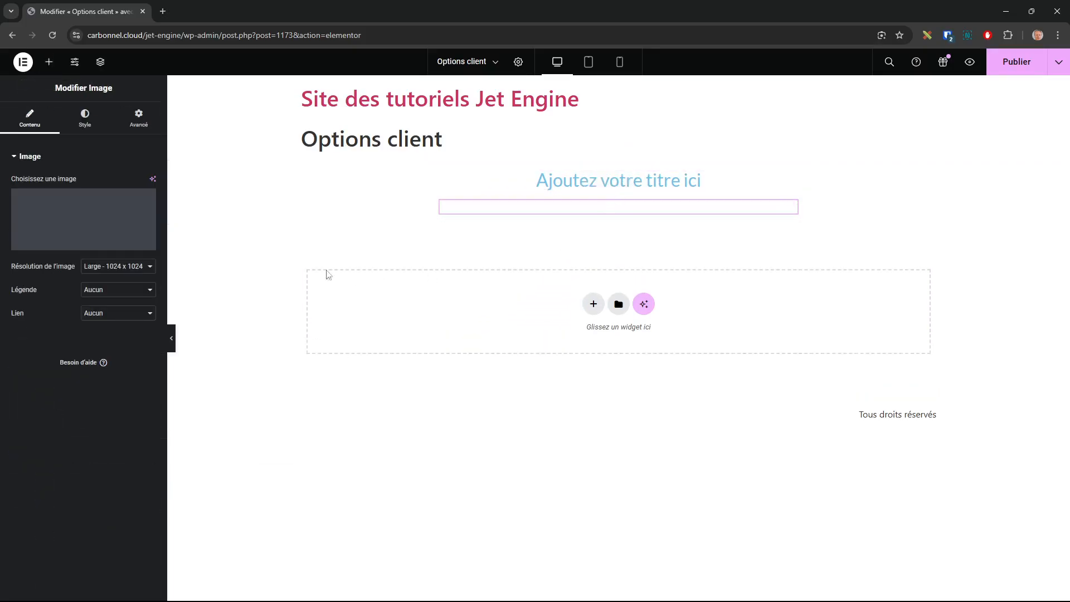
{"action": "left_click", "coordinate": [144, 232]}
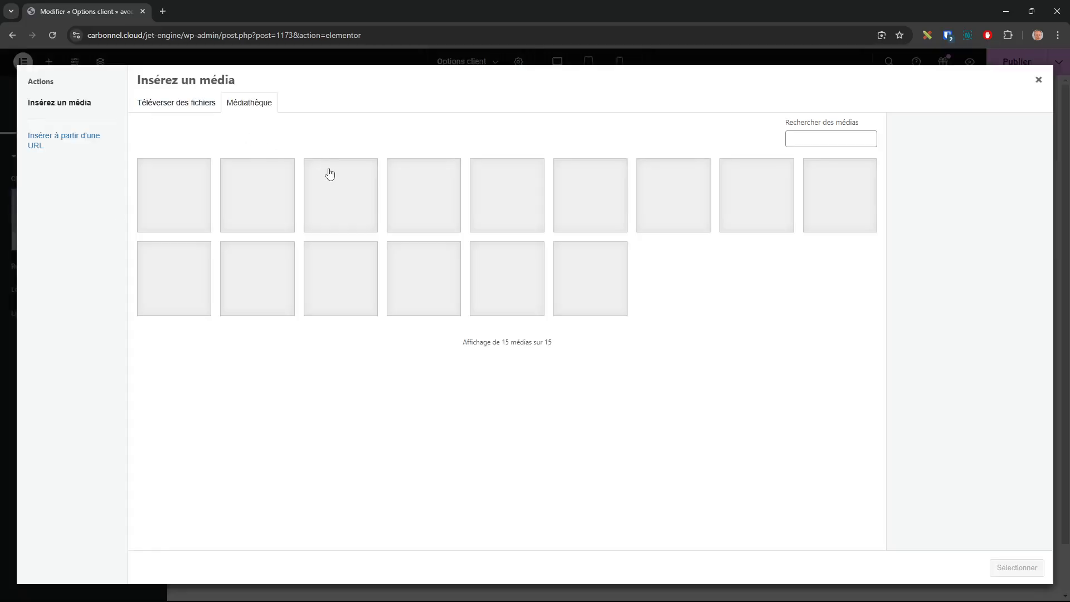
{"action": "left_click", "coordinate": [334, 209]}
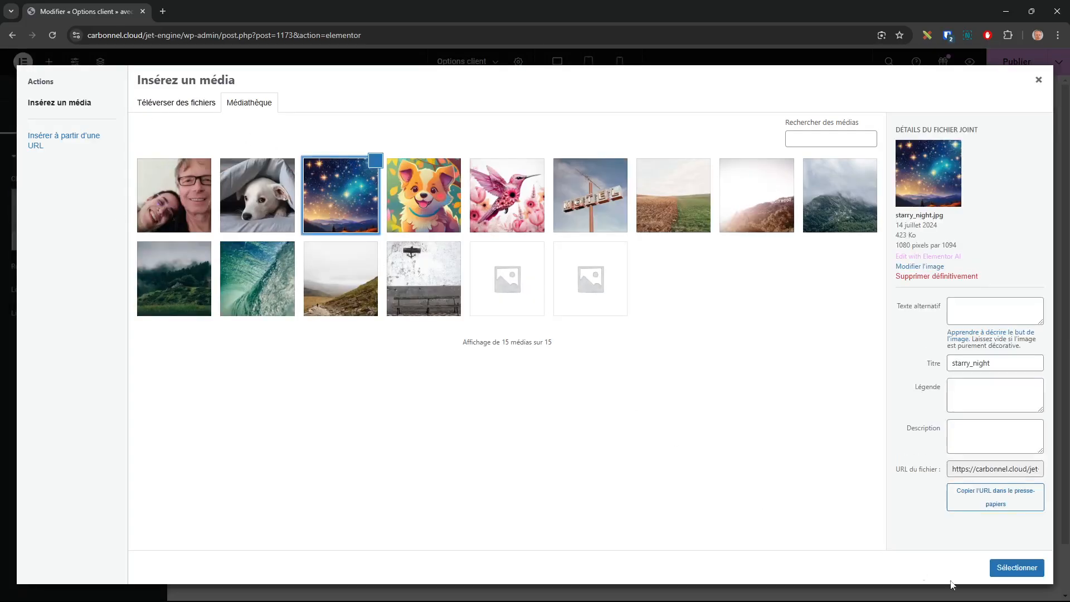
{"action": "left_click", "coordinate": [1015, 568]}
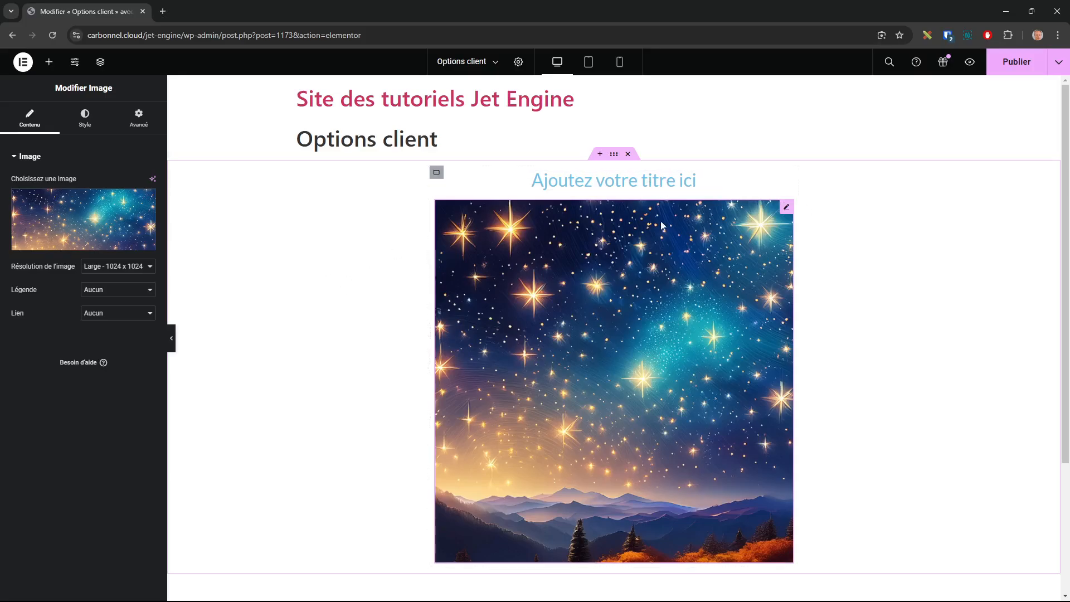
Change the heading's text to "Découvrez le ciel nocture".
{"action": "left_click", "coordinate": [666, 189]}
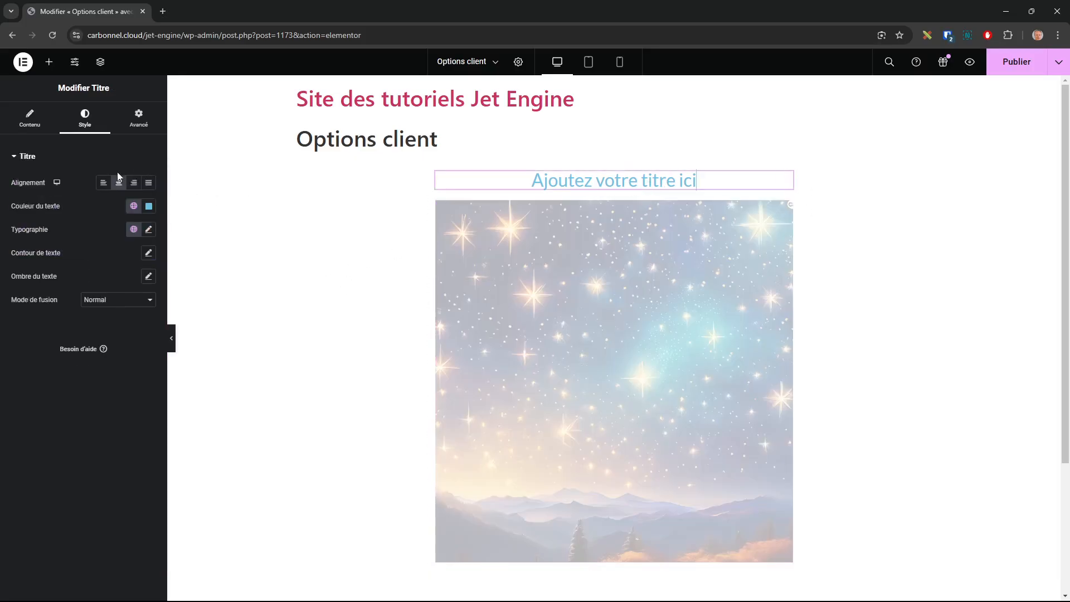
{"action": "left_click", "coordinate": [39, 122]}
{"action": "left_click_drag", "start_coordinate": [105, 195], "coordinate": [16, 191]}
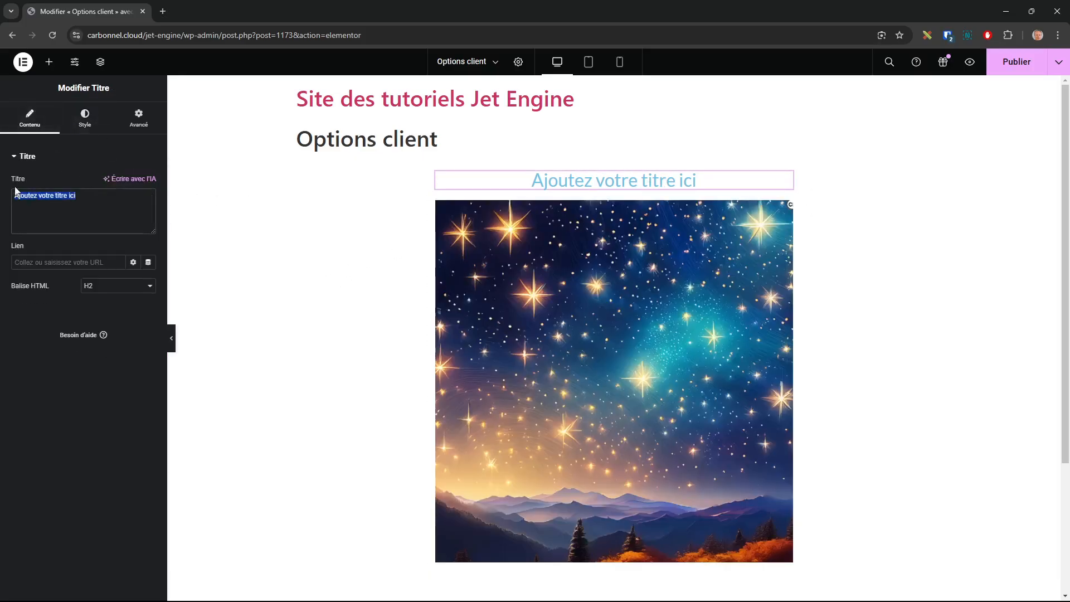
{"action": "type", "text": "Découvr"}
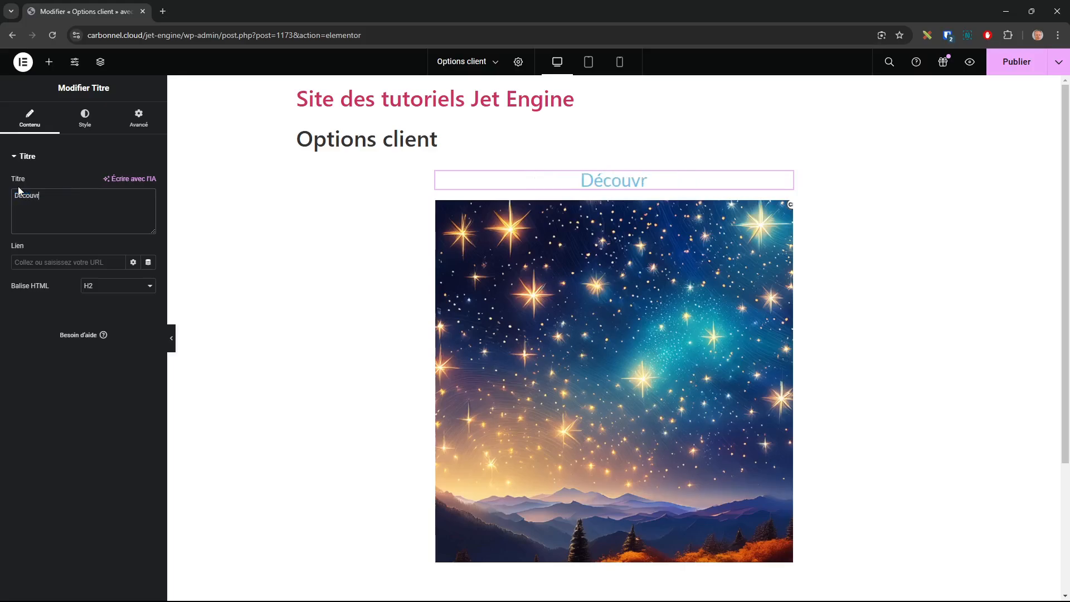
{"action": "type", "text": "ez le c"}
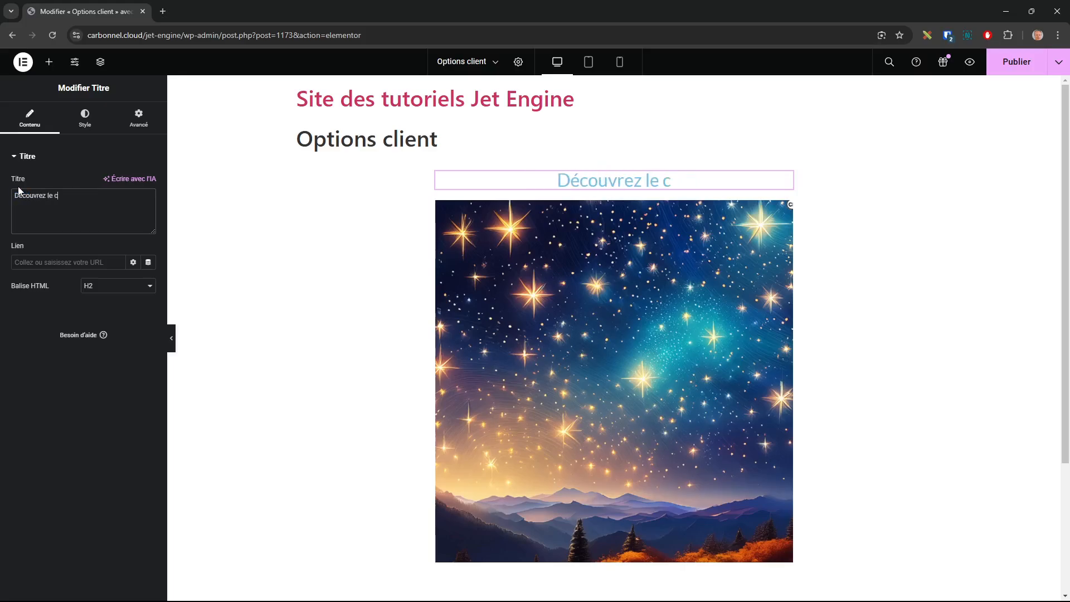
{"action": "type", "text": "iel ,nocture"}
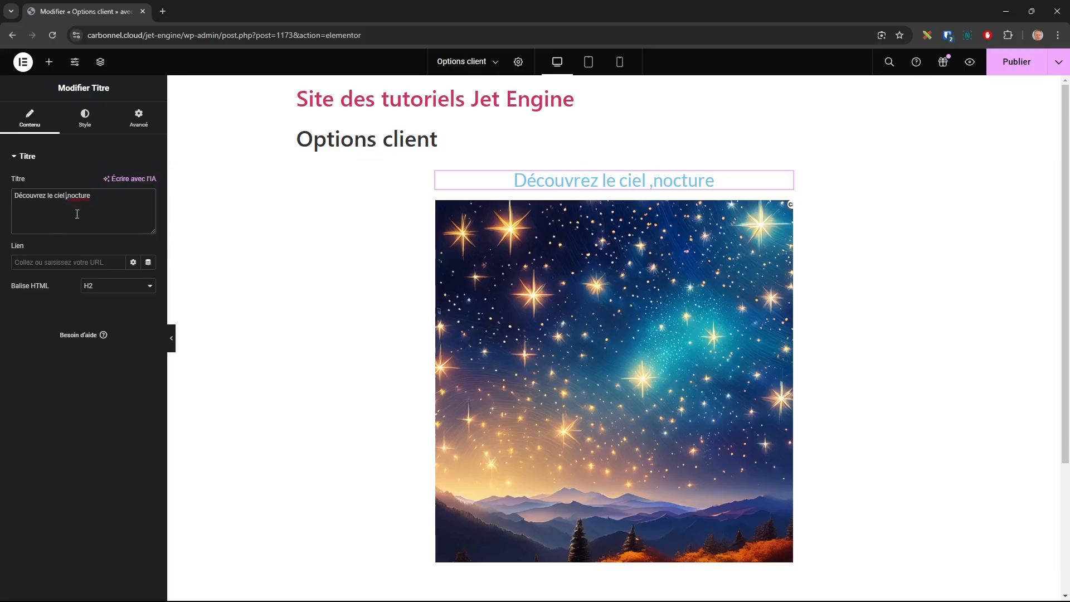
{"action": "key", "text": "BackSpace"}
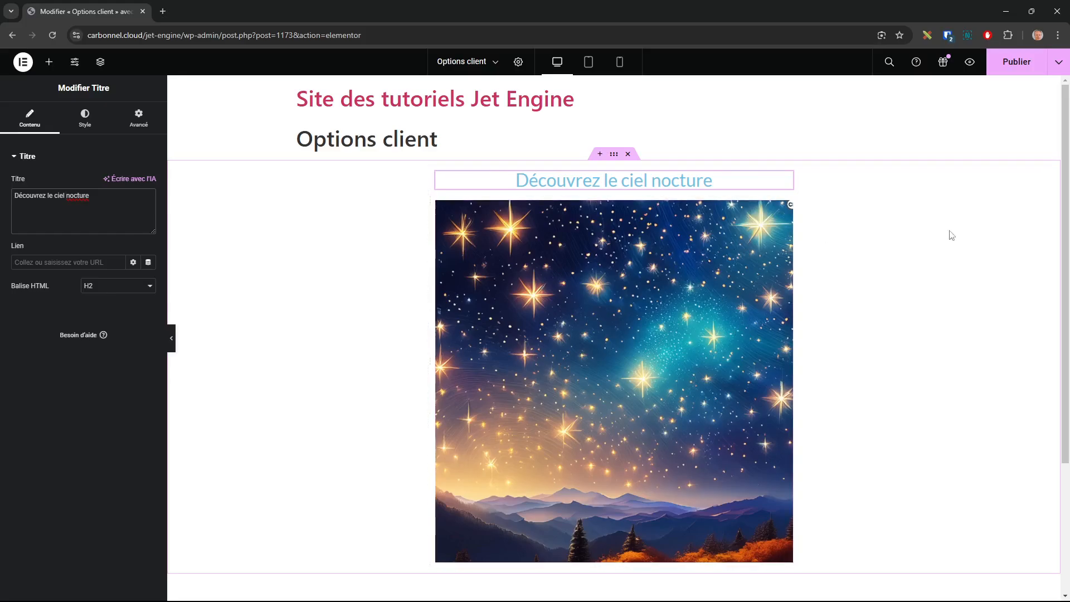
Add a button widget below the starry night image and set its text to "Accédez".
{"action": "scroll", "coordinate": [731, 212], "scroll_direction": "down", "scroll_amount": 1}
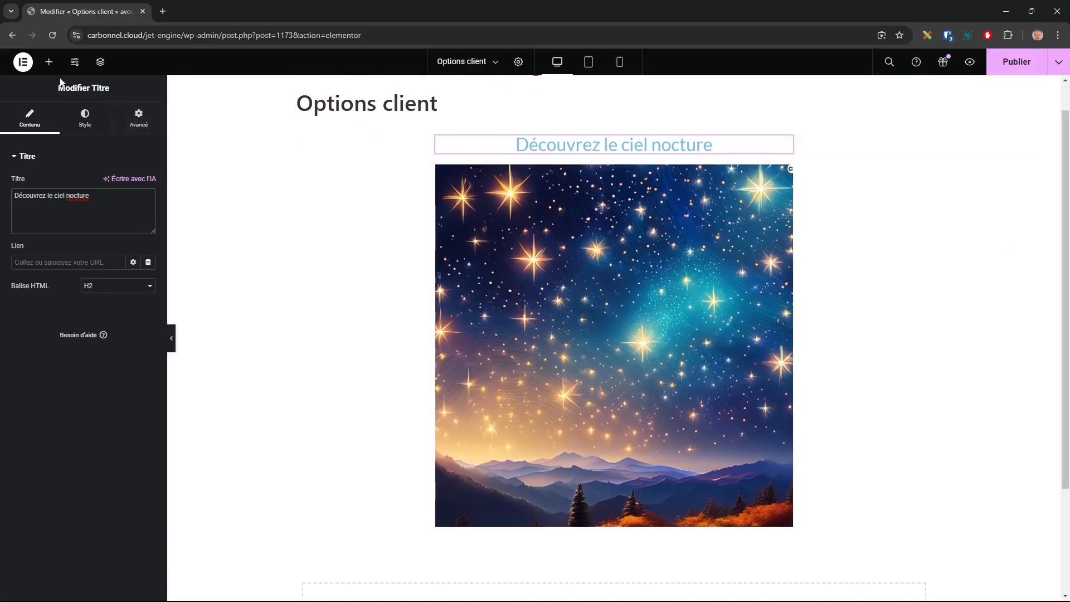
{"action": "left_click", "coordinate": [49, 62]}
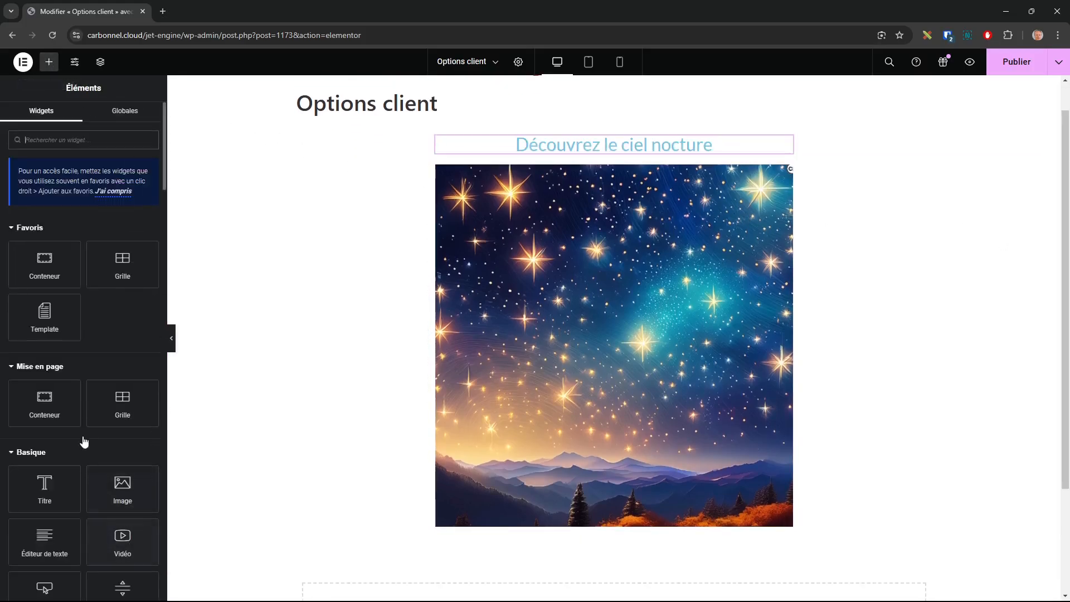
{"action": "scroll", "coordinate": [84, 442], "scroll_direction": "down", "scroll_amount": 2}
{"action": "left_click_drag", "start_coordinate": [45, 479], "coordinate": [615, 532]}
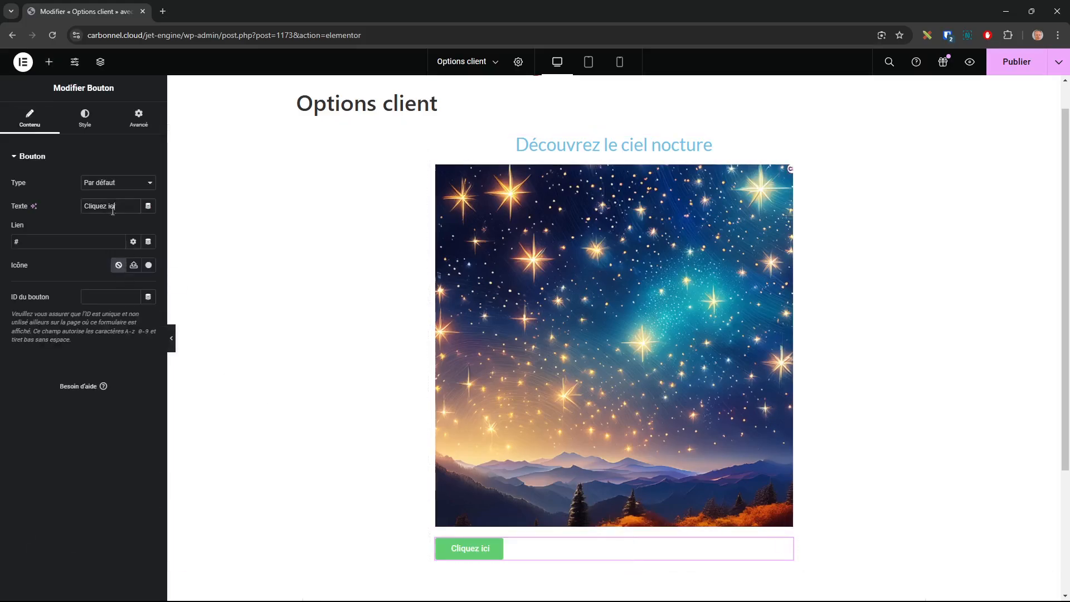
{"action": "type", "text": "Accédez"}
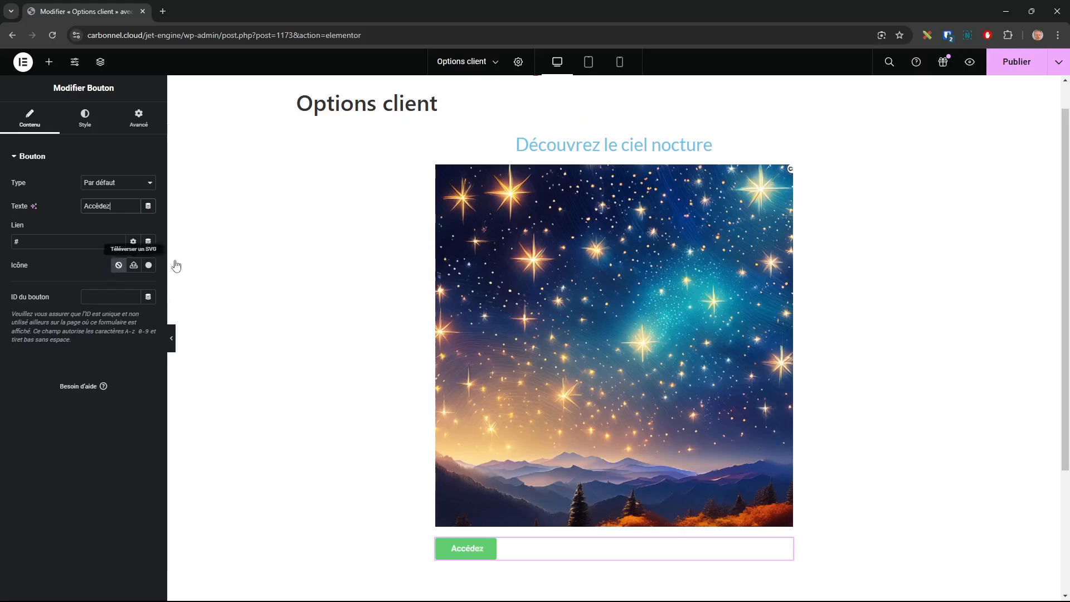
Justify the "Accédez" button so it spans the full container width, and publish the page.
{"action": "left_click", "coordinate": [89, 119]}
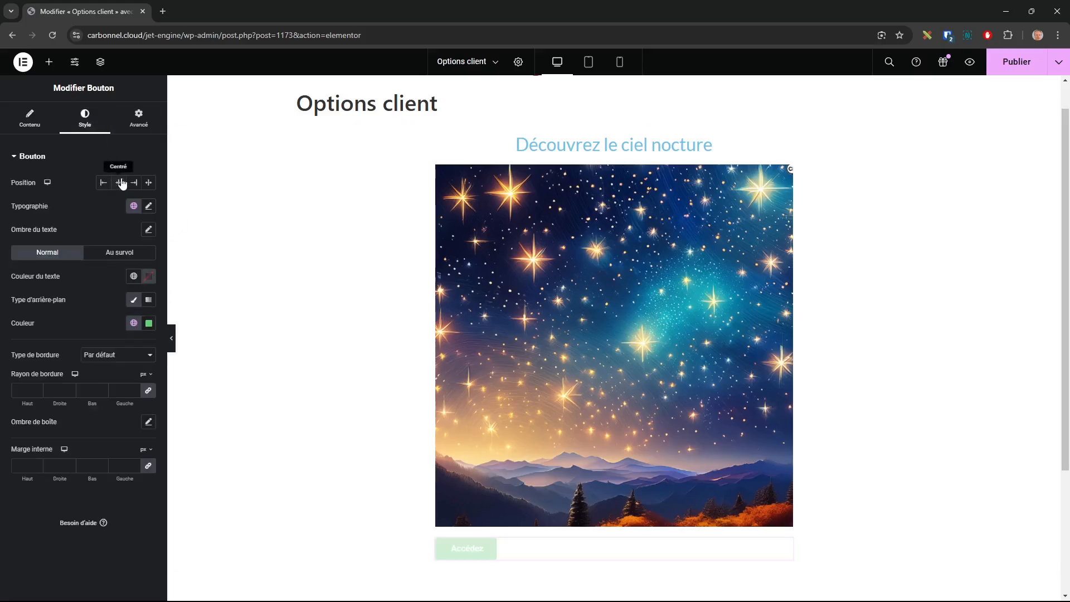
{"action": "left_click", "coordinate": [119, 182]}
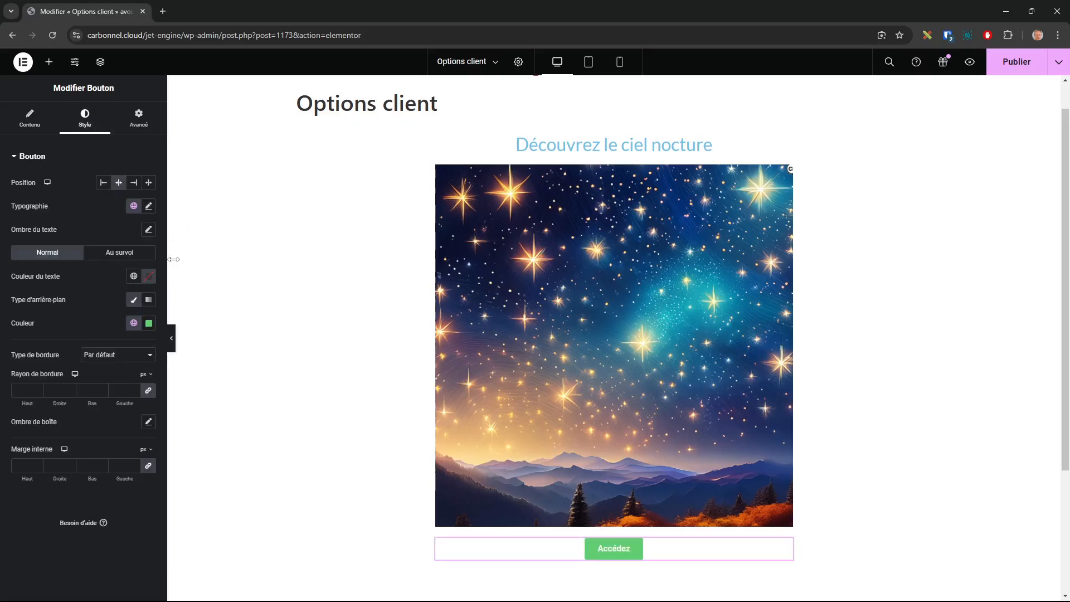
{"action": "left_click", "coordinate": [148, 184]}
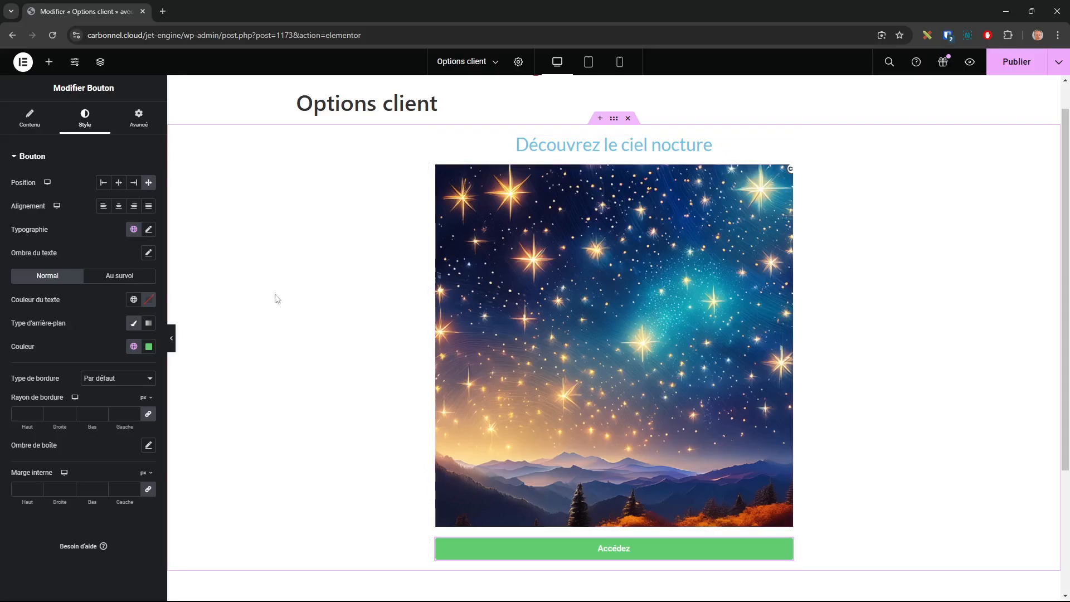
{"action": "left_click", "coordinate": [1015, 63]}
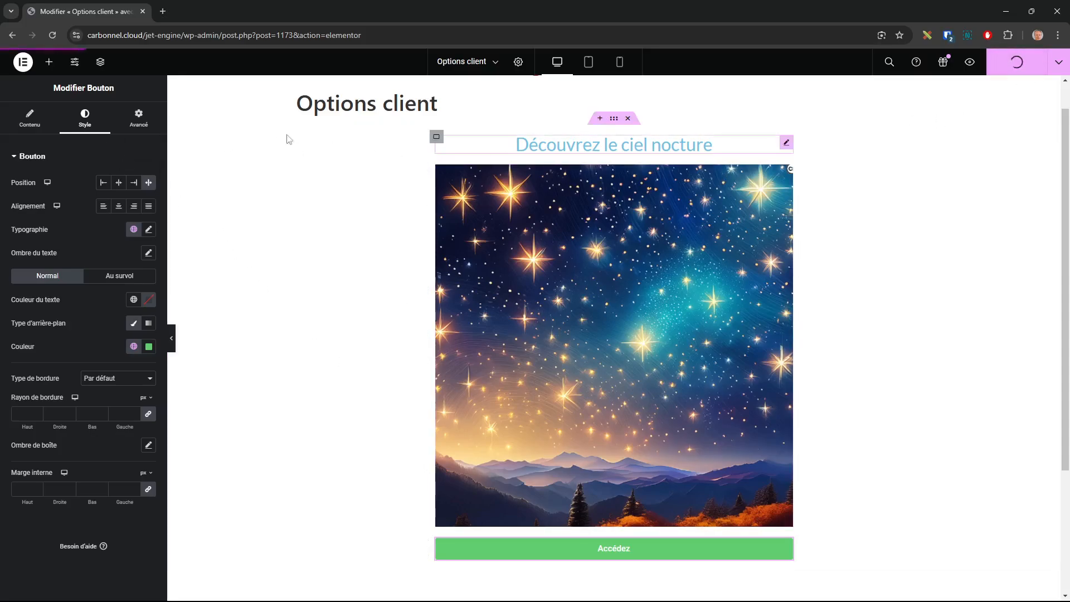
Open the WordPress dashboard in a new browser tab and switch to that tab.
{"action": "left_click", "coordinate": [23, 62]}
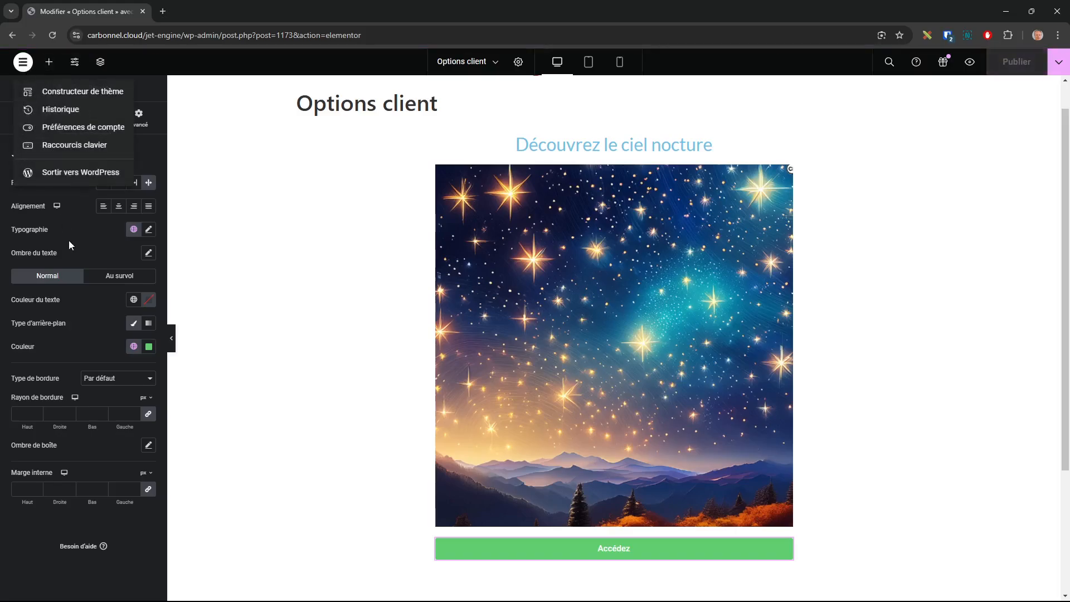
{"action": "right_click", "coordinate": [78, 172]}
{"action": "left_click", "coordinate": [115, 189]}
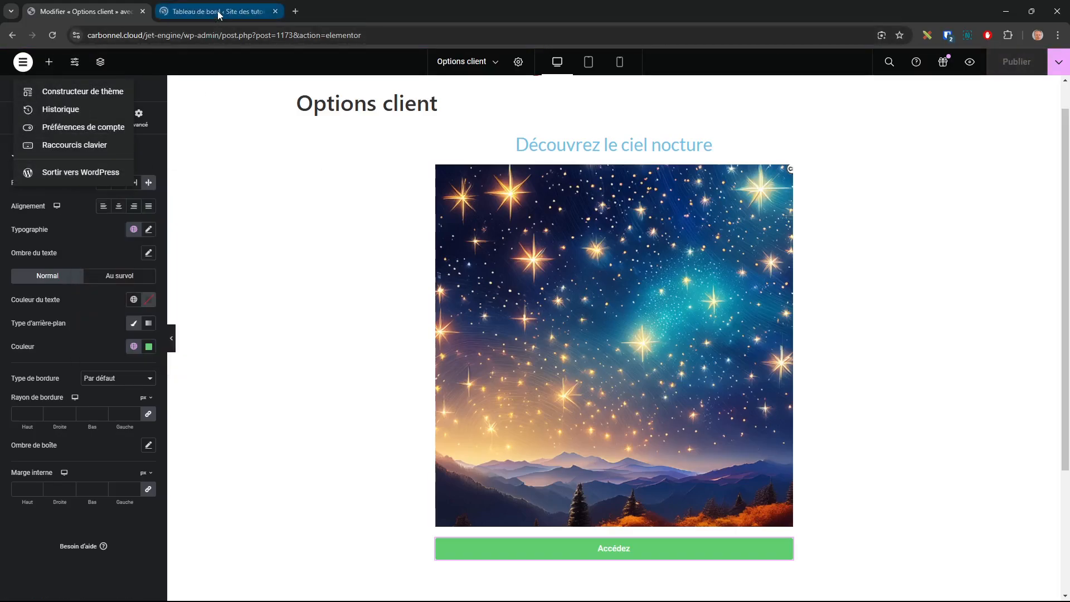
{"action": "left_click", "coordinate": [219, 12]}
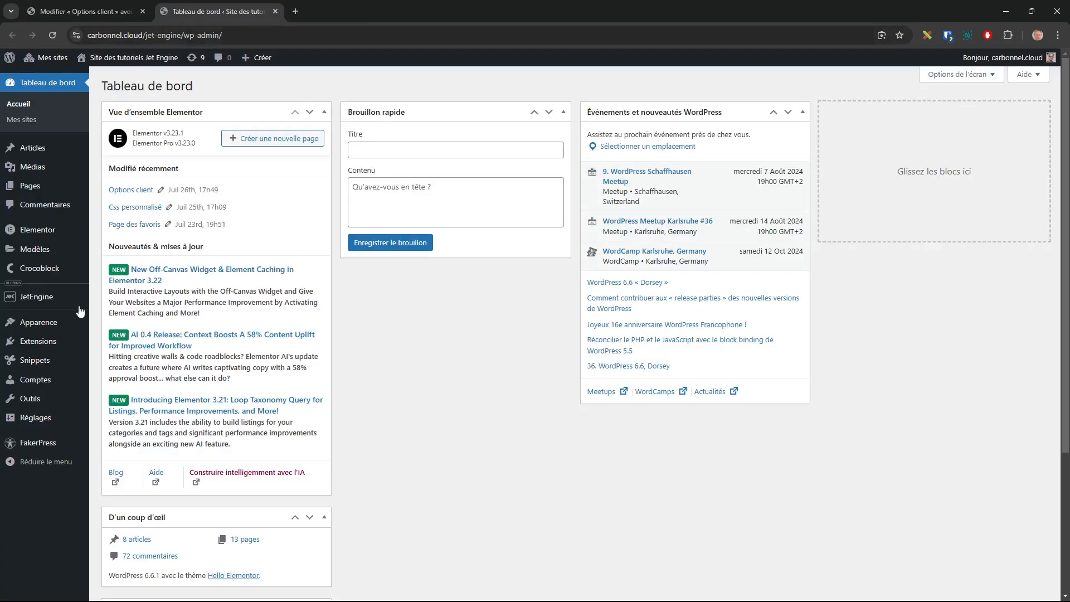
Start a new JetEngine options page and title it "Options du site".
{"action": "mouse_move", "coordinate": [36, 297]}
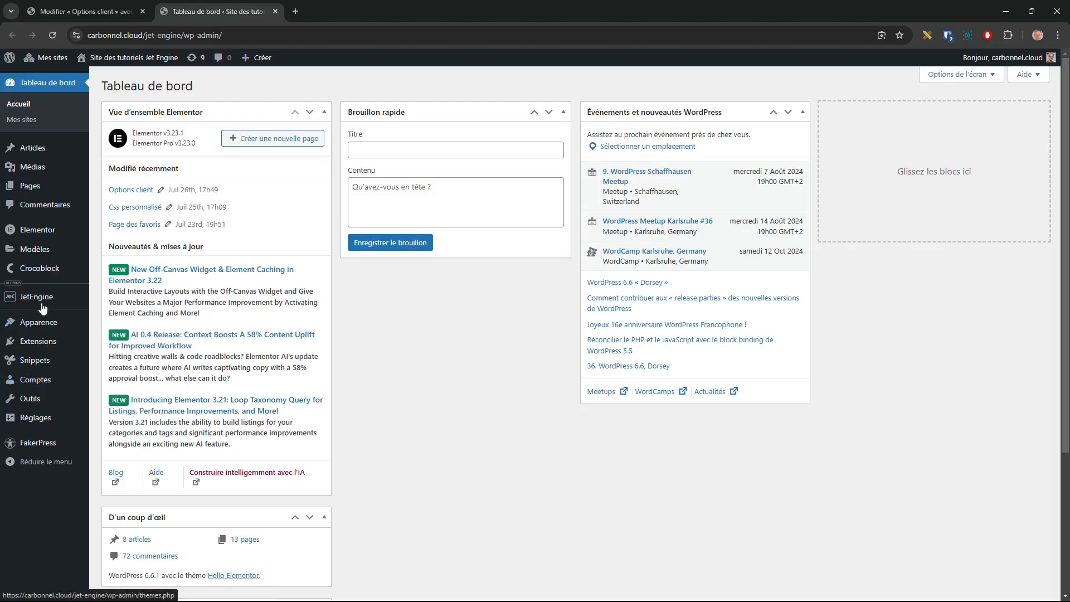
{"action": "left_click", "coordinate": [127, 394]}
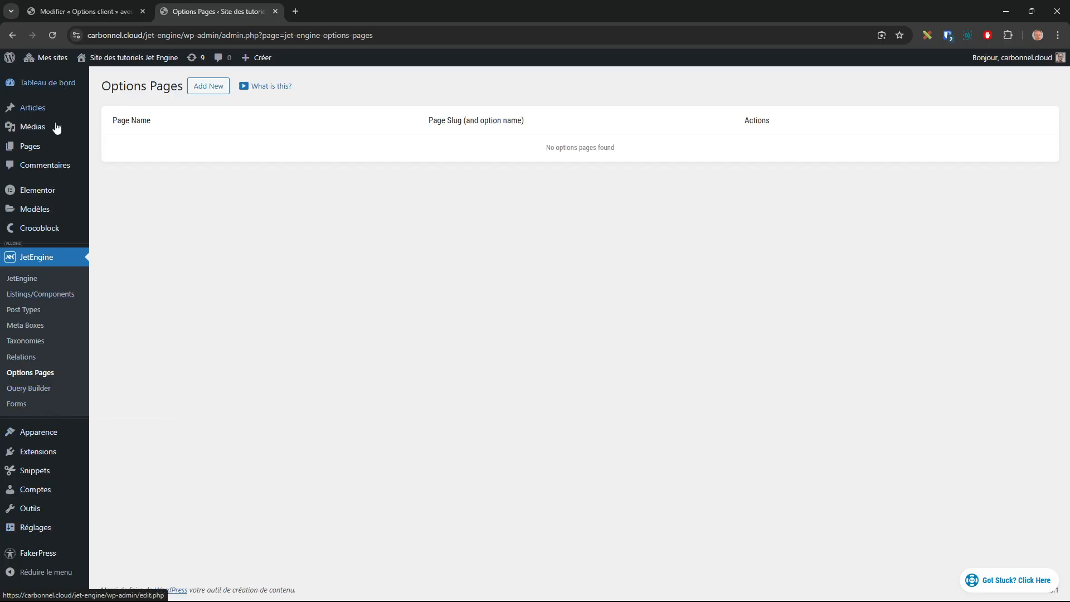
{"action": "left_click", "coordinate": [214, 97]}
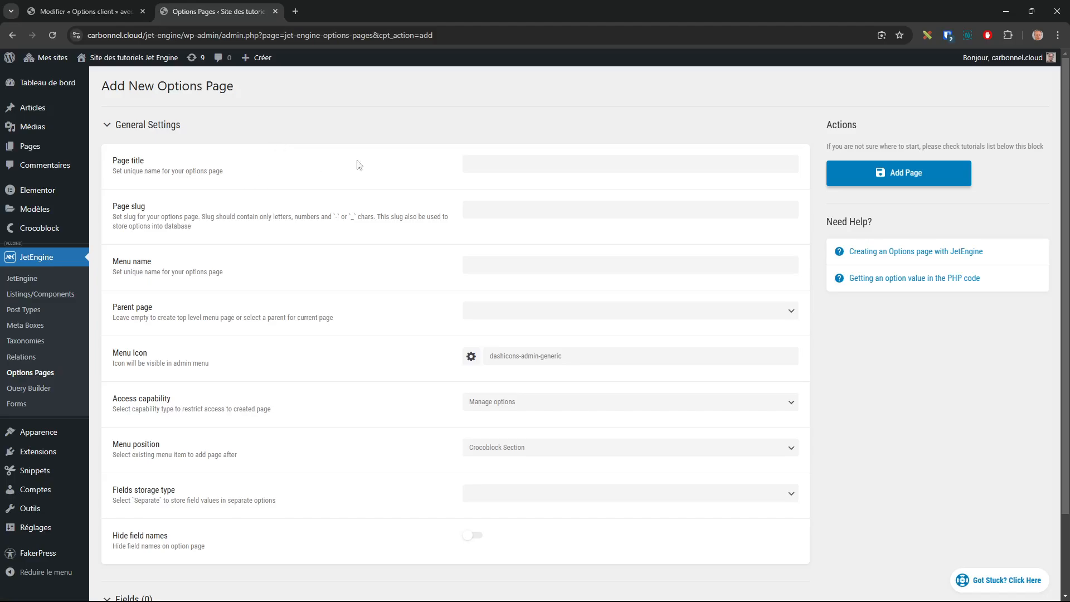
{"action": "left_click", "coordinate": [524, 163]}
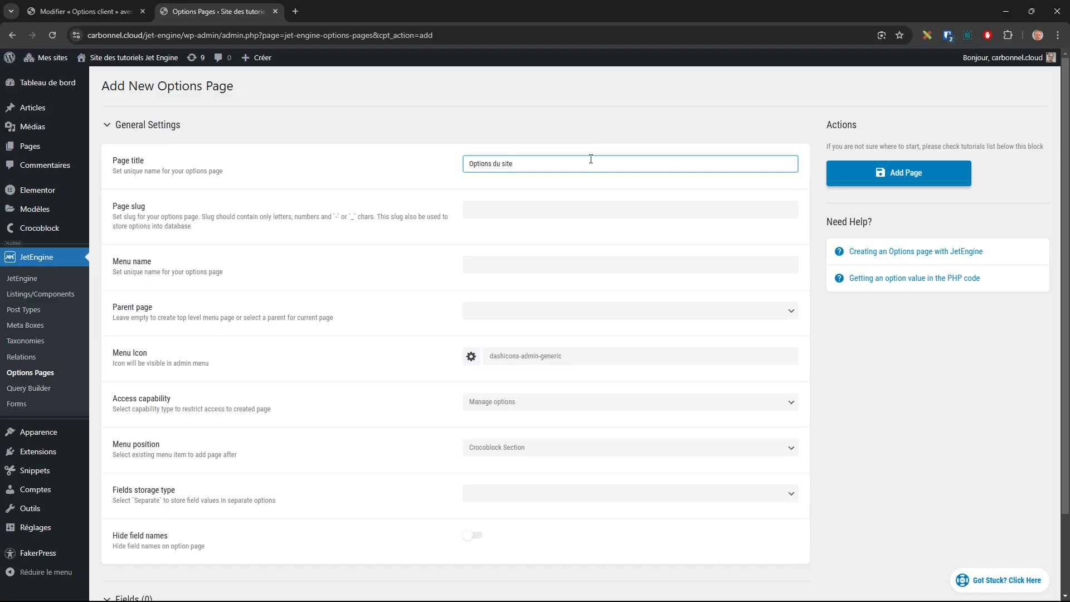
{"action": "key", "text": "Tab"}
{"action": "left_click", "coordinate": [534, 209]}
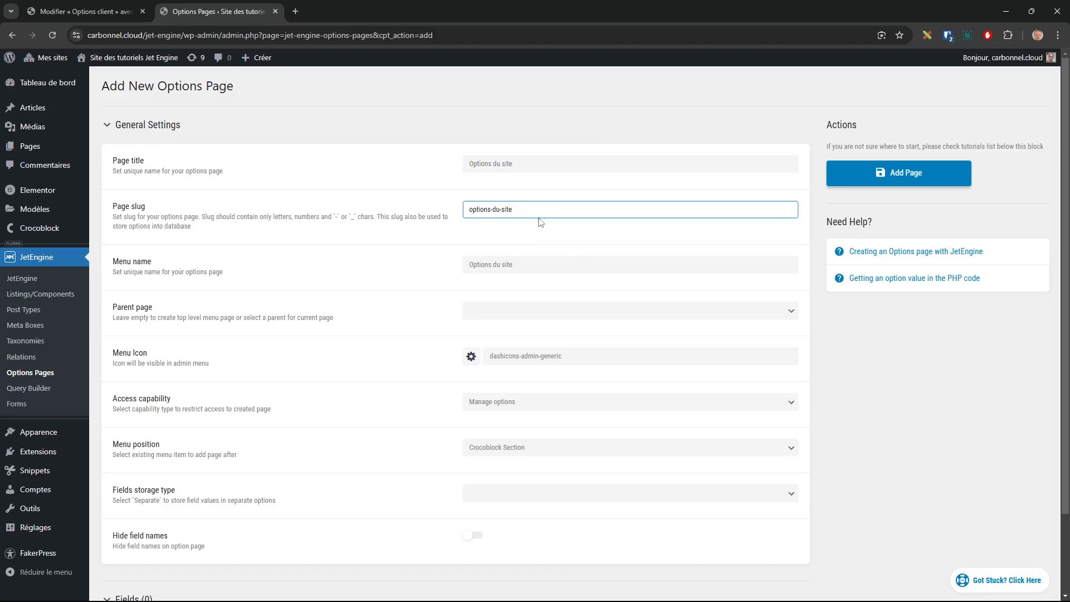
{"action": "left_click_drag", "start_coordinate": [535, 207], "coordinate": [411, 217]}
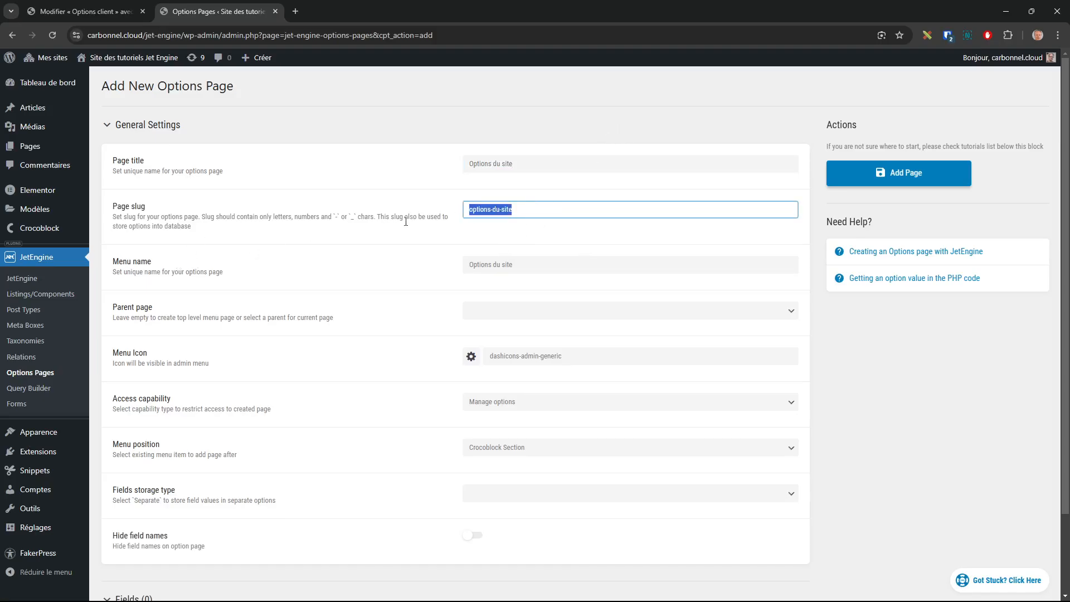
{"action": "left_click", "coordinate": [533, 263]}
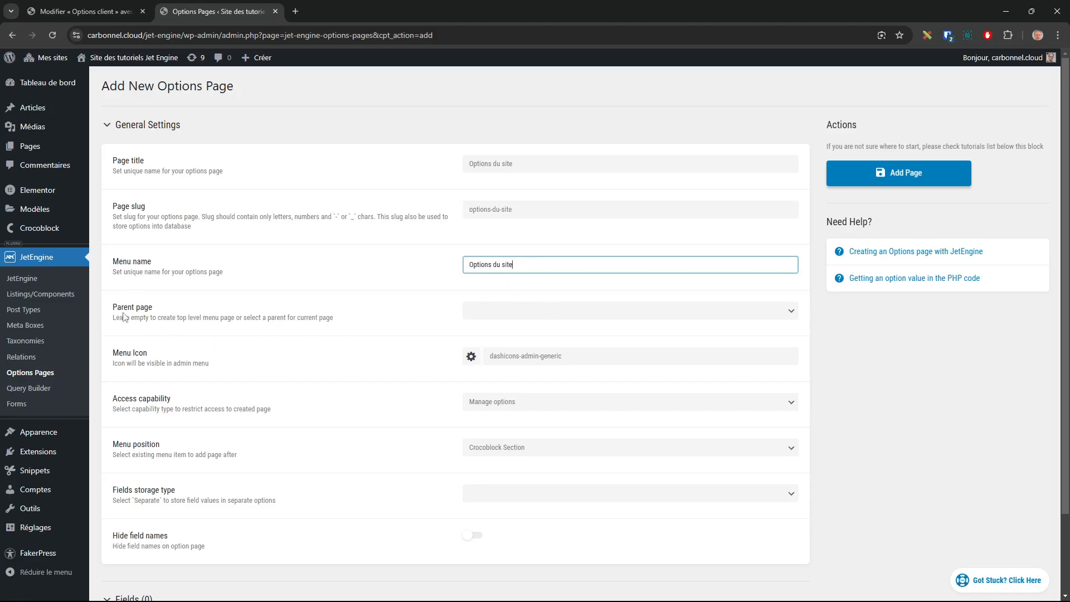
Set the options page's parent page to Tableau de bord and add the page.
{"action": "left_click", "coordinate": [566, 311]}
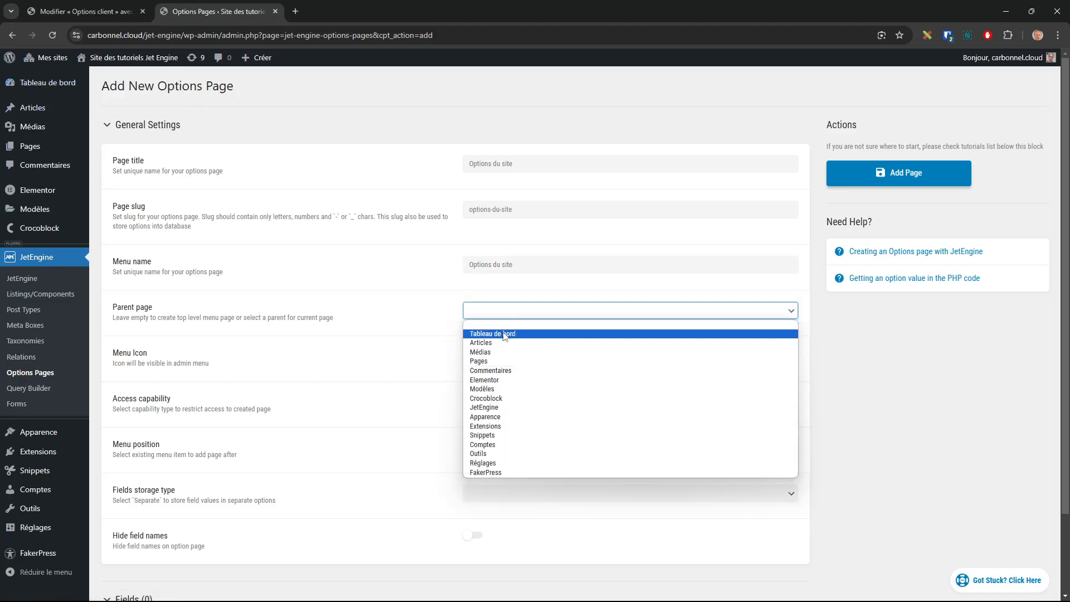
{"action": "mouse_move", "coordinate": [35, 109]}
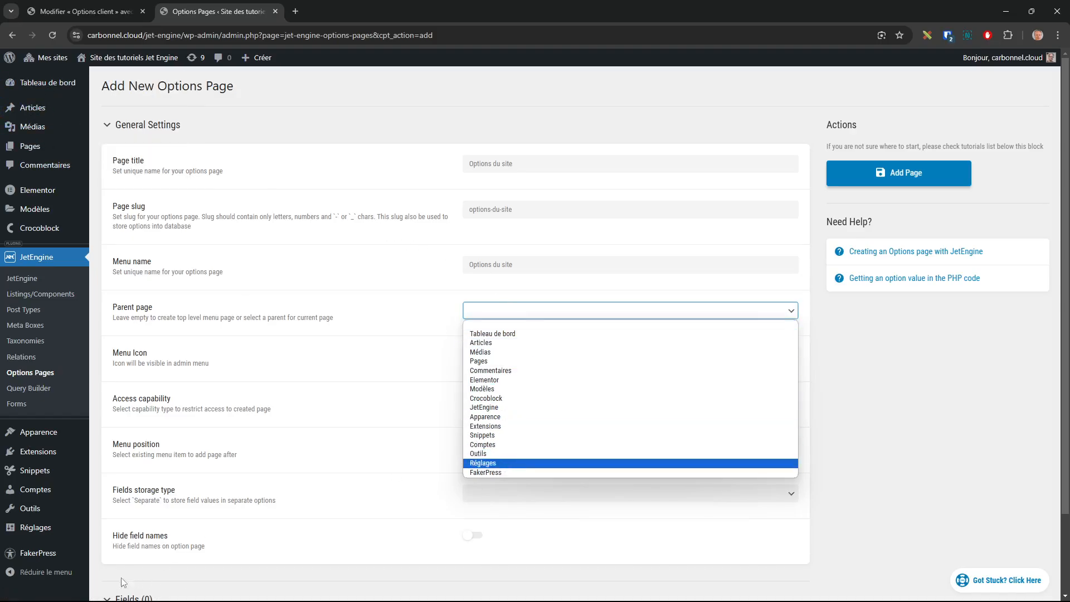
{"action": "mouse_move", "coordinate": [34, 527]}
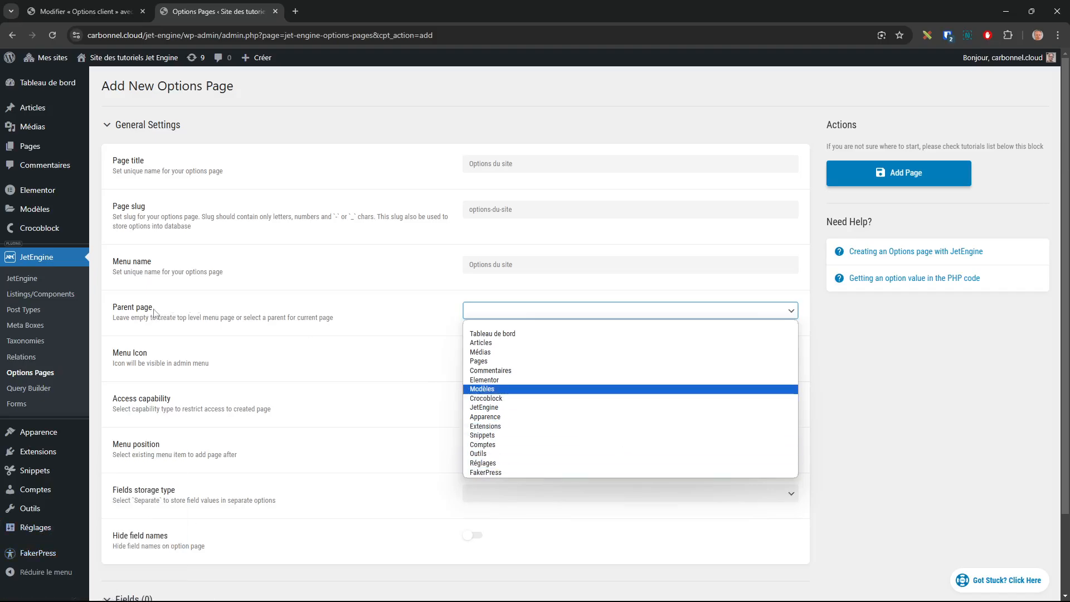
{"action": "mouse_move", "coordinate": [52, 89]}
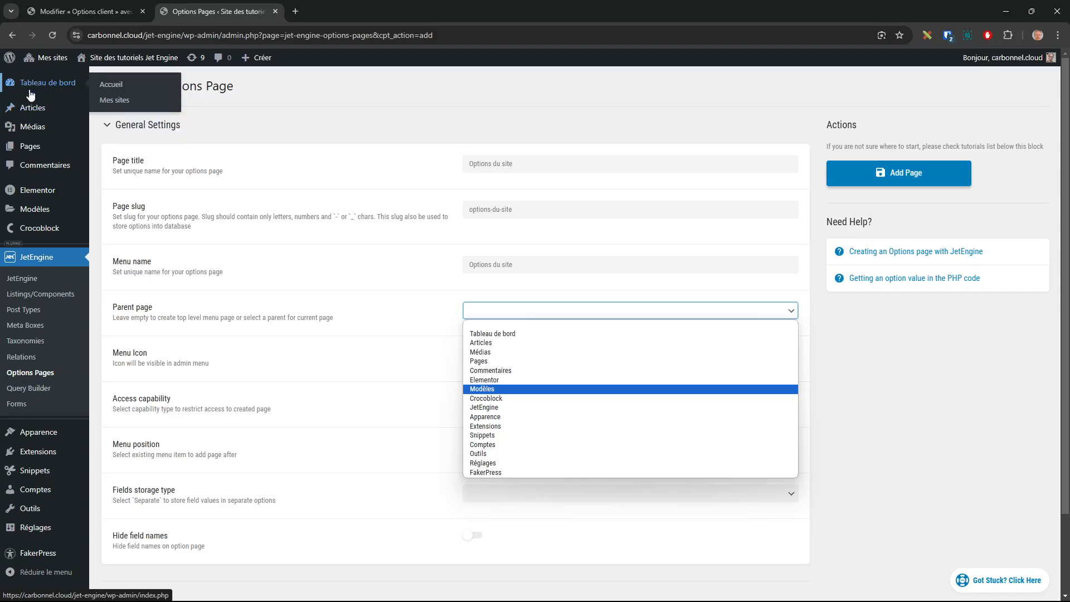
{"action": "left_click", "coordinate": [490, 333]}
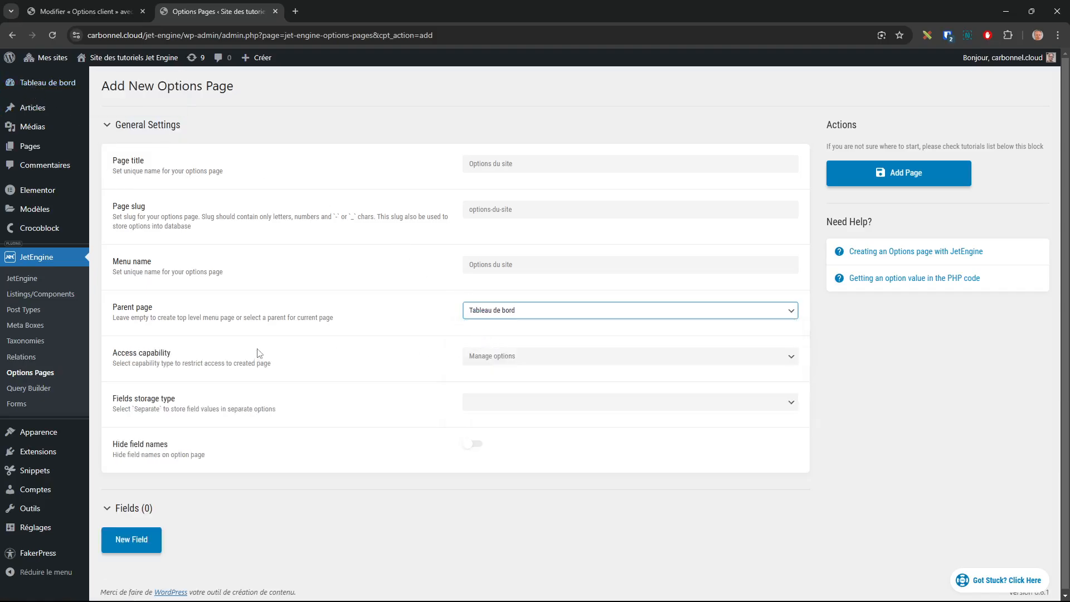
{"action": "left_click", "coordinate": [901, 171]}
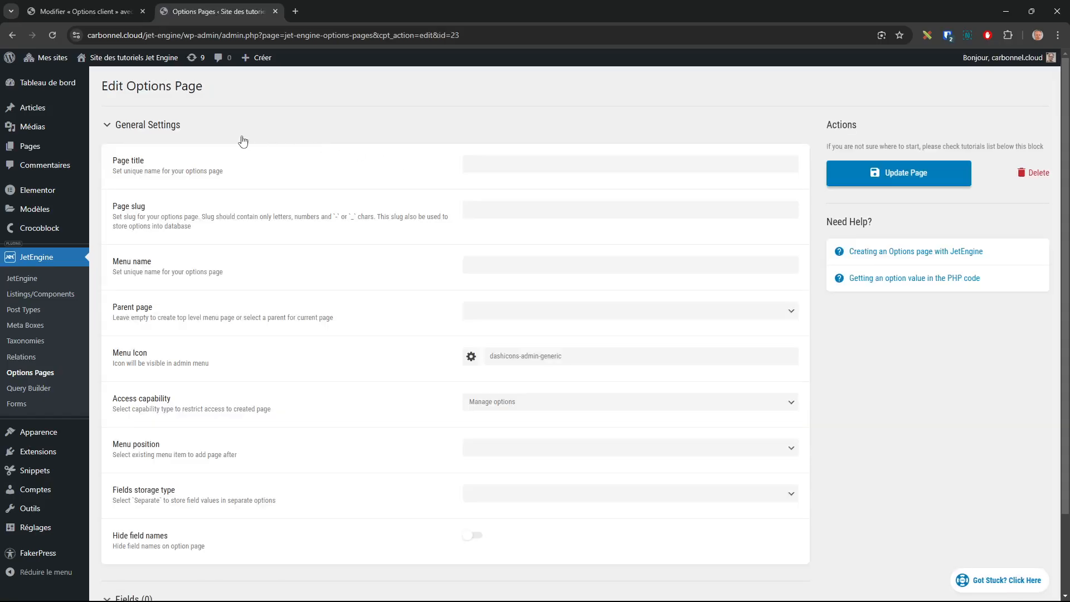
View the Options du site page under Tableau de bord, and reopen its JetEngine settings for editing.
{"action": "mouse_move", "coordinate": [45, 86]}
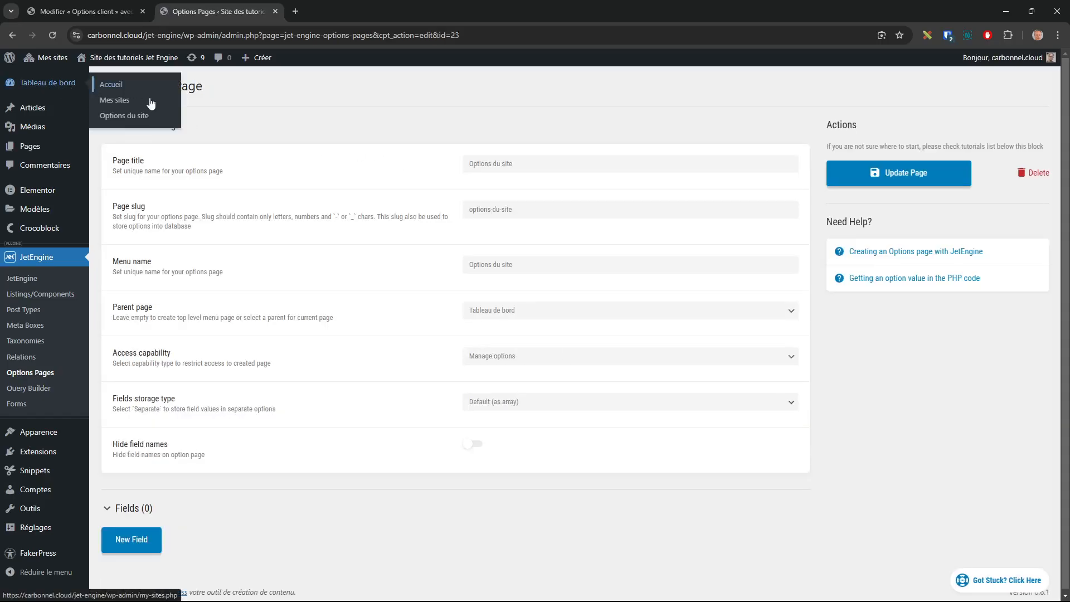
{"action": "left_click", "coordinate": [148, 118]}
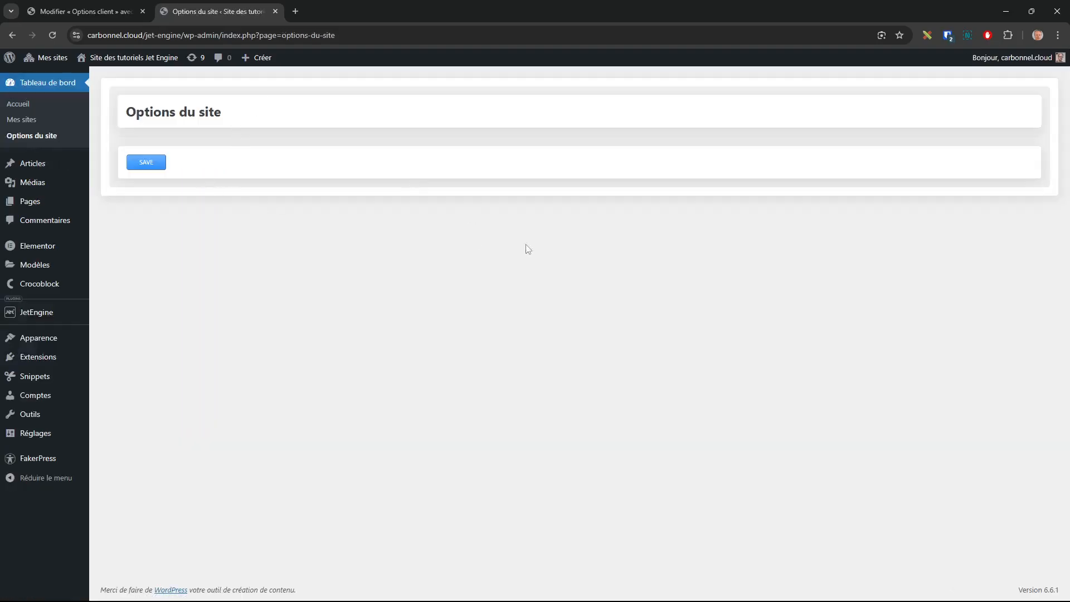
{"action": "left_click", "coordinate": [12, 36]}
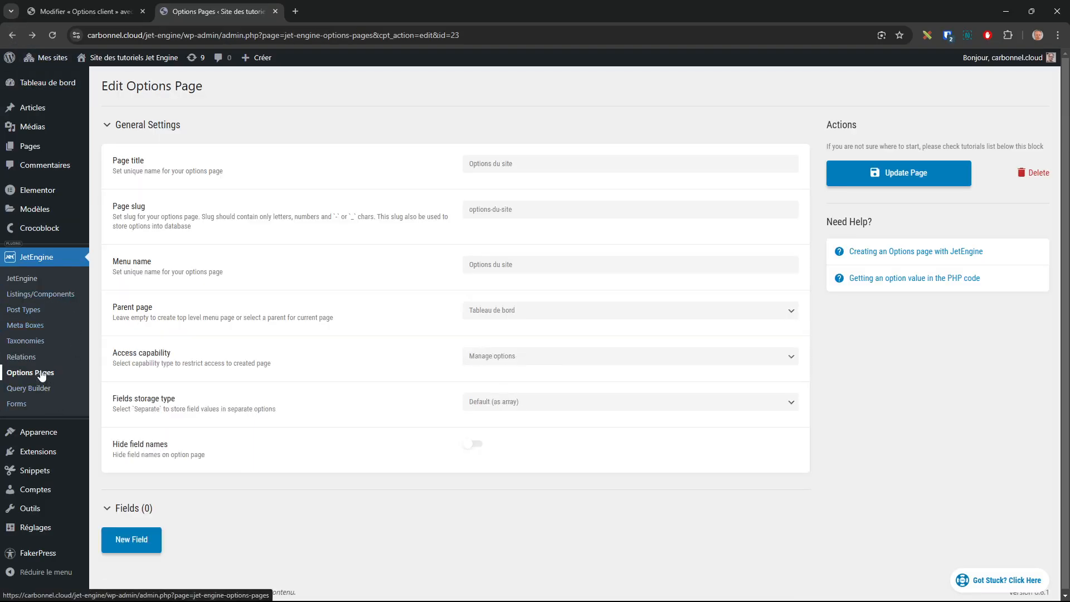
{"action": "left_click", "coordinate": [41, 375]}
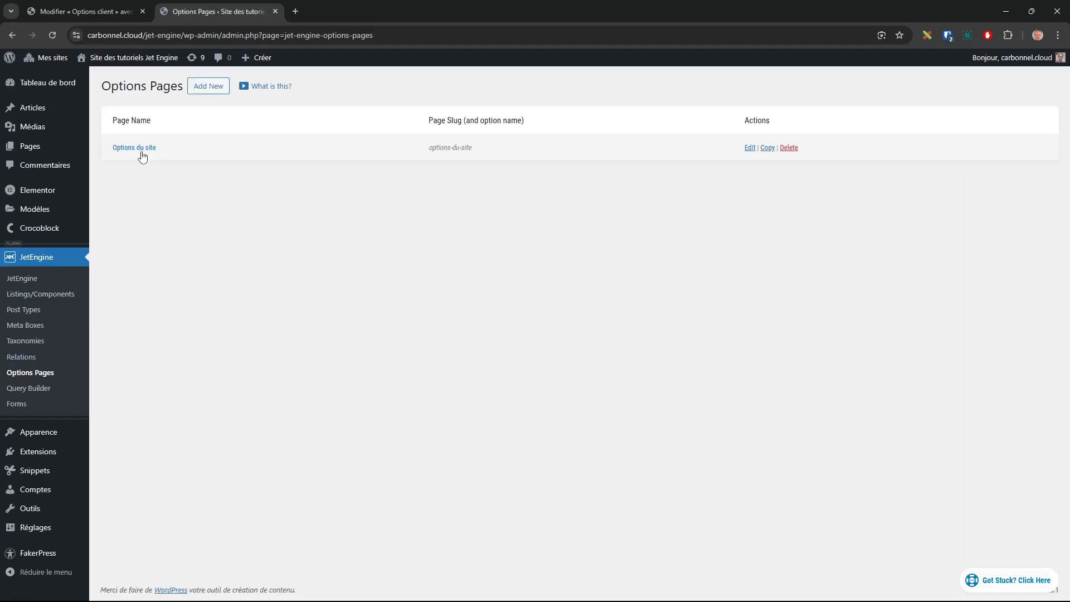
{"action": "left_click", "coordinate": [140, 149]}
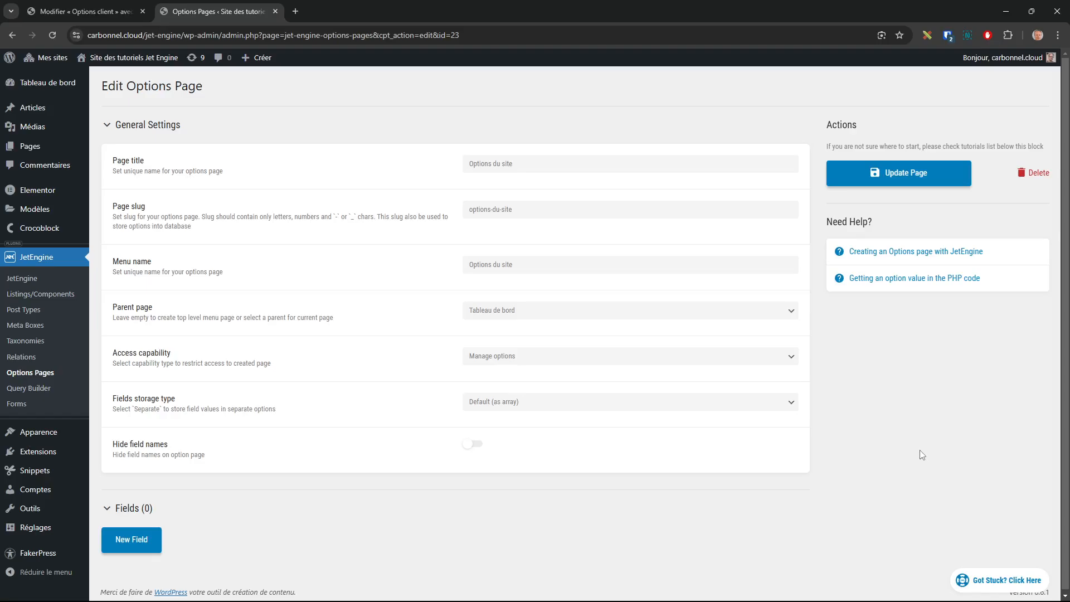
Examine the access capability choices for the options page, leaving Manage options selected.
{"action": "left_click", "coordinate": [551, 361]}
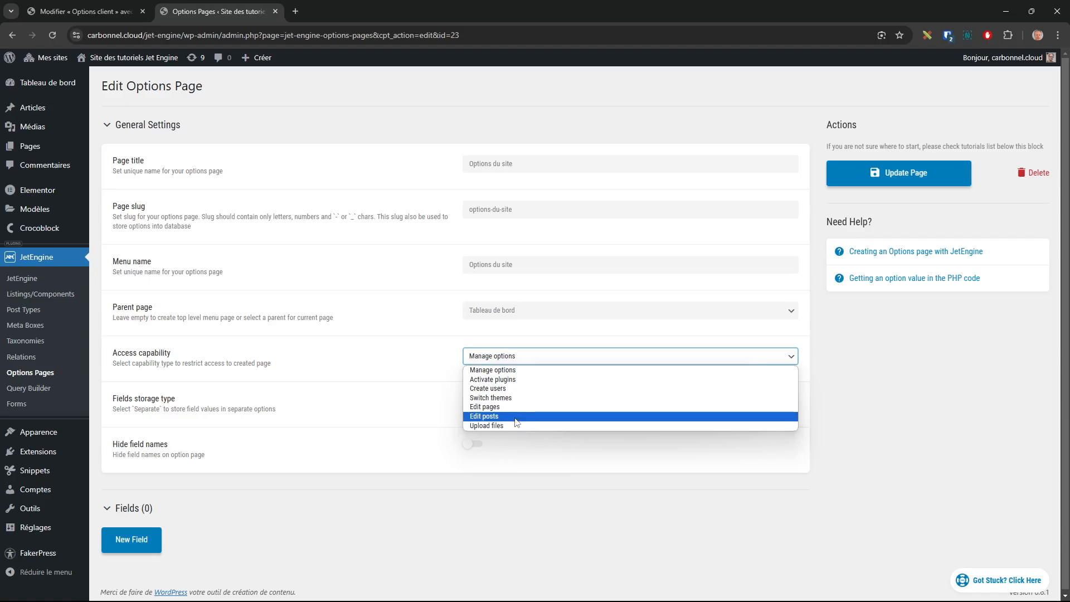
{"action": "left_click", "coordinate": [874, 419]}
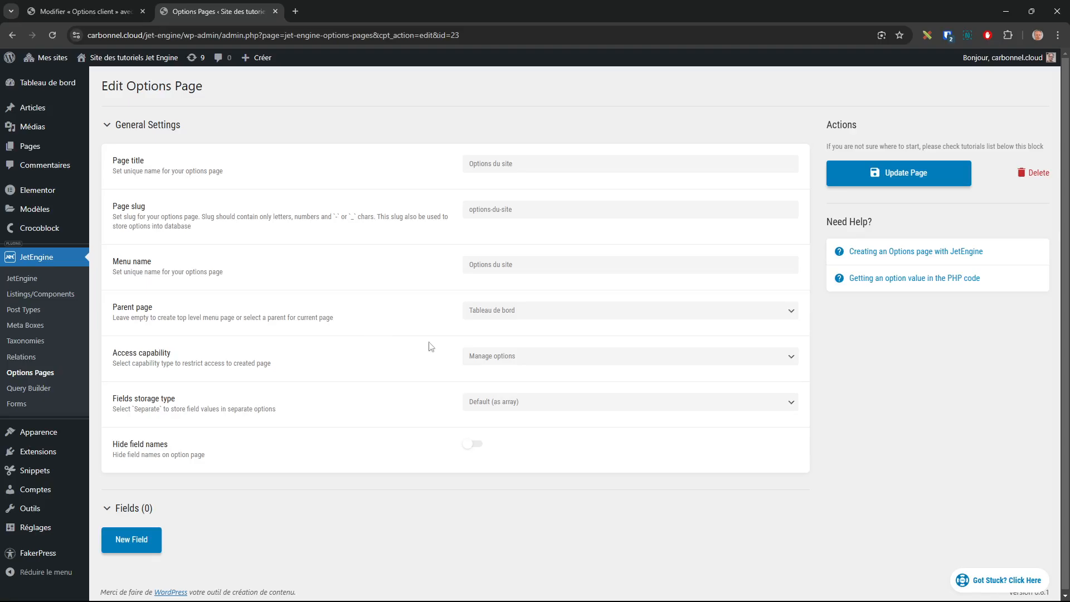
{"action": "left_click", "coordinate": [533, 364]}
{"action": "left_click", "coordinate": [509, 364]}
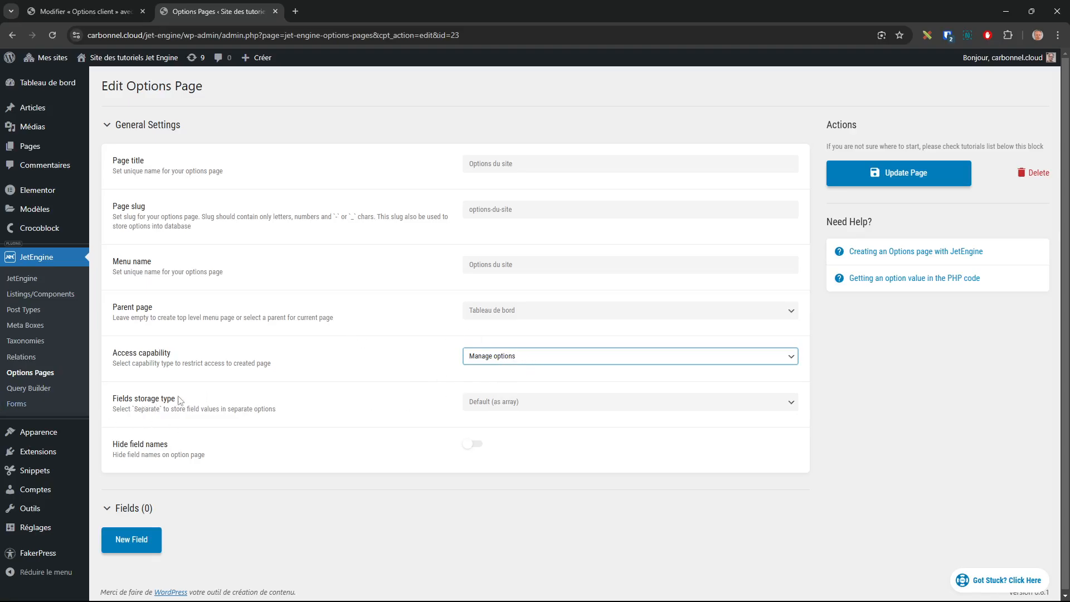
Try the Separate fields storage type for the options page, with the prefix for separate options enabled.
{"action": "left_click", "coordinate": [521, 402]}
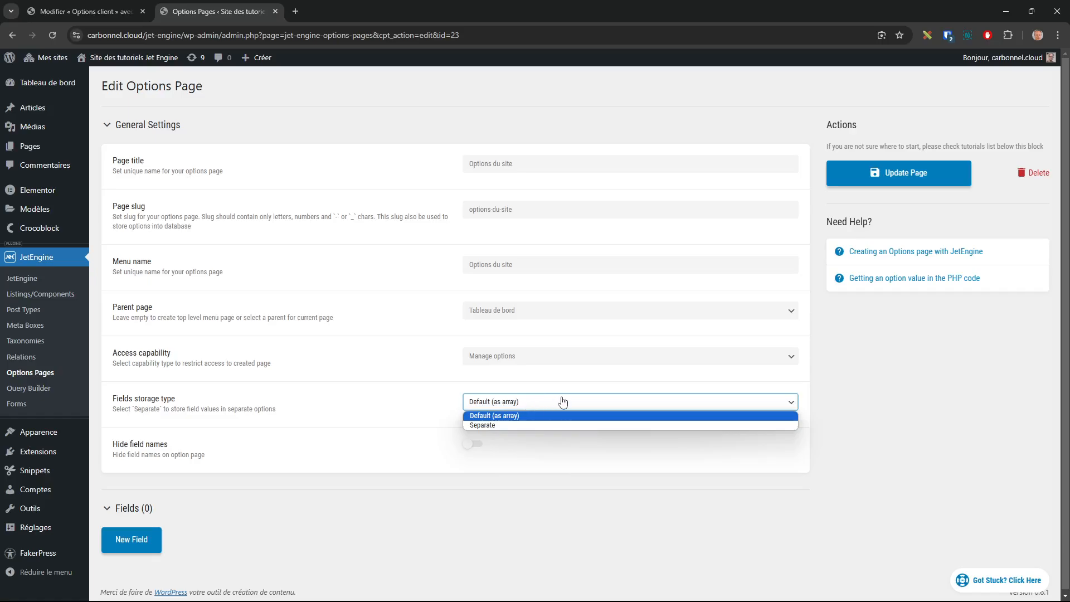
{"action": "left_click", "coordinate": [315, 505]}
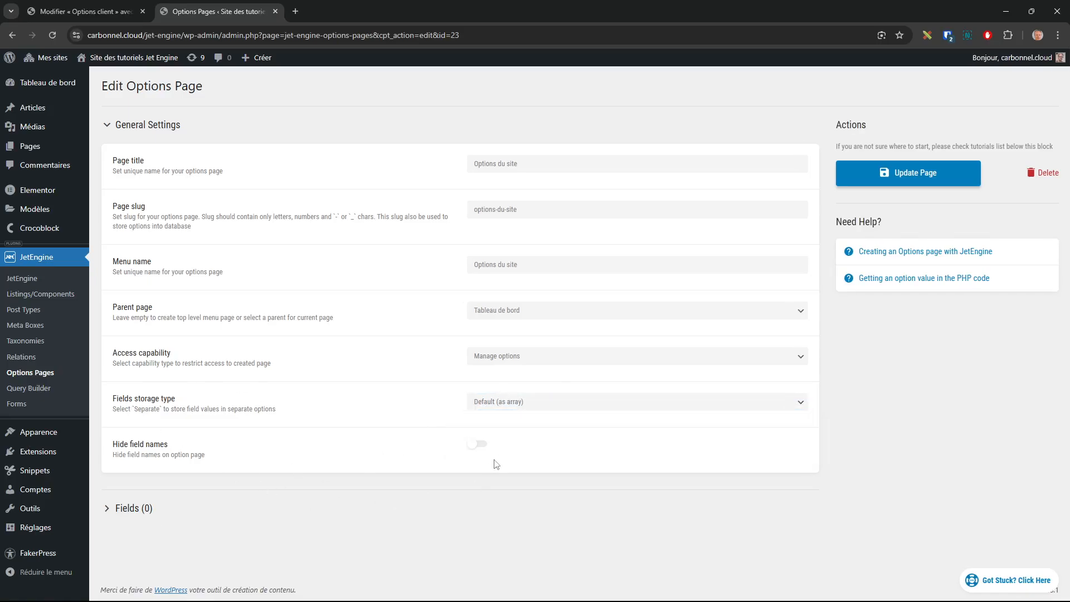
{"action": "left_click", "coordinate": [530, 408]}
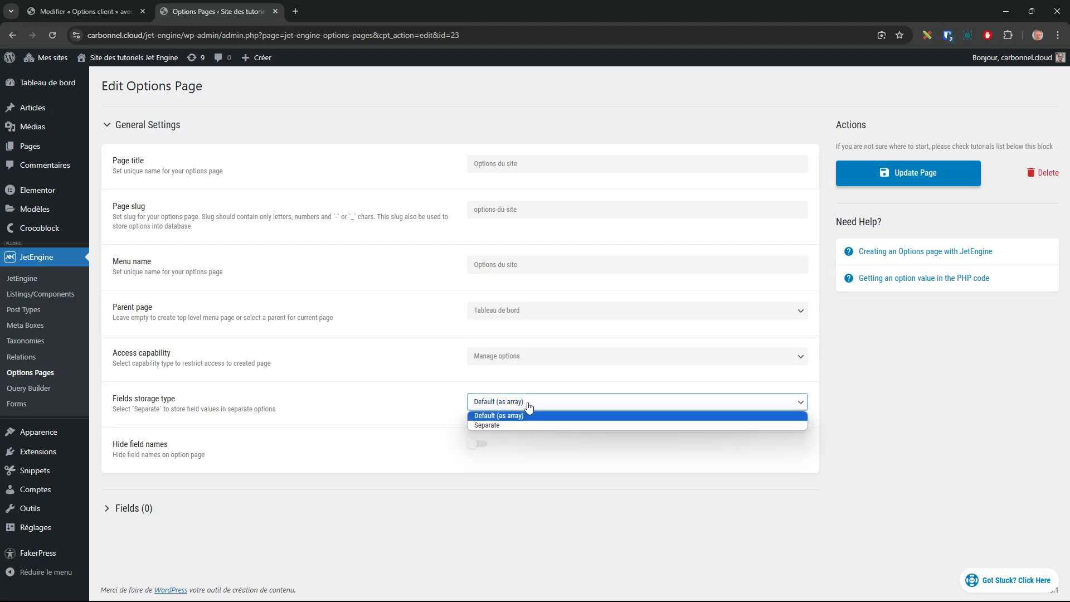
{"action": "left_click", "coordinate": [521, 426]}
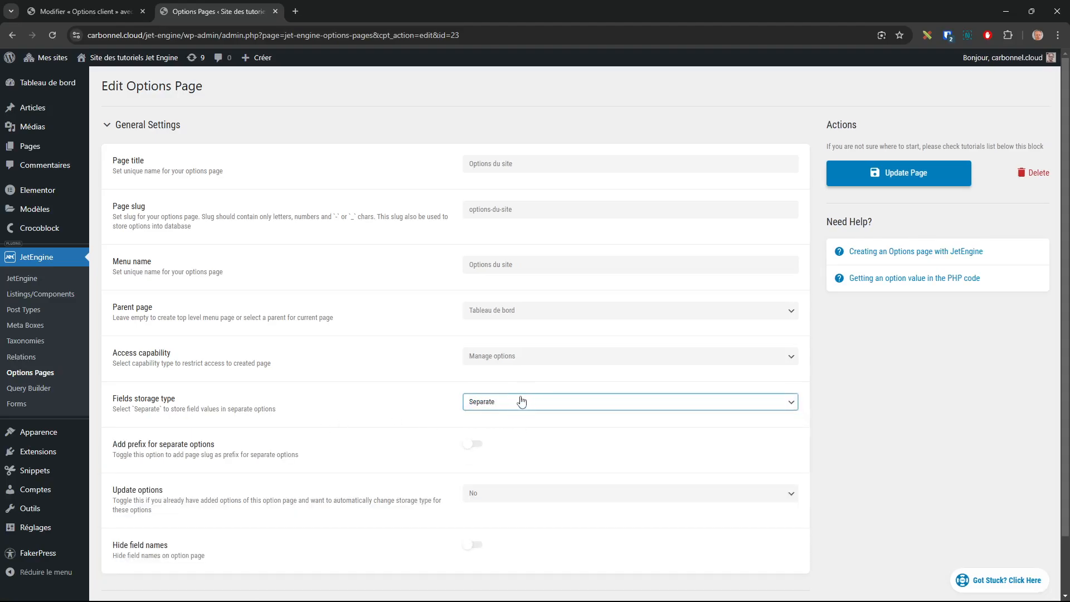
{"action": "left_click", "coordinate": [473, 446]}
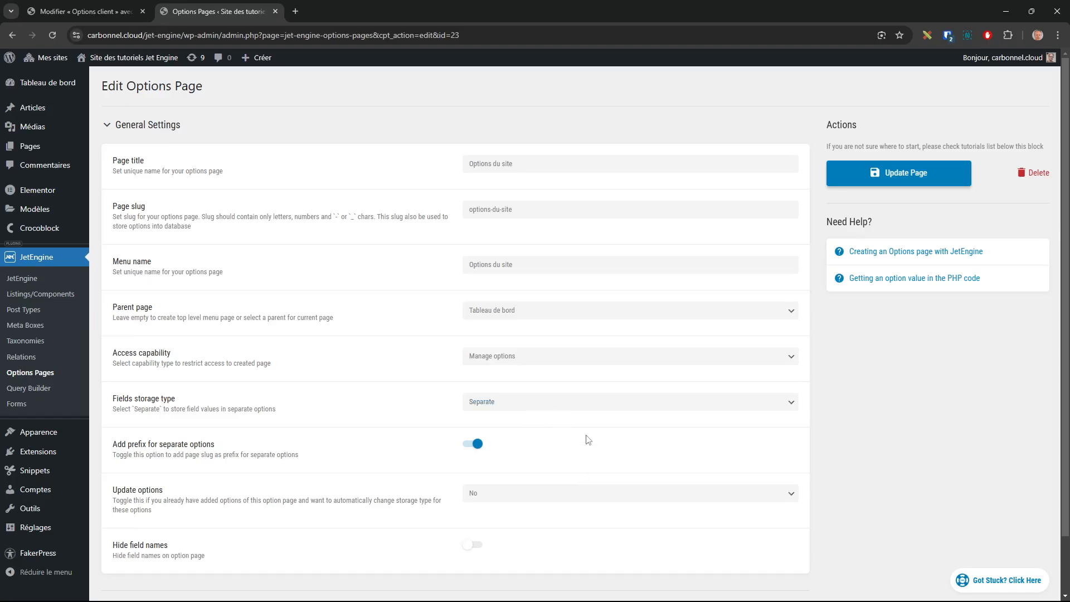
{"action": "scroll", "coordinate": [588, 441], "scroll_direction": "down", "scroll_amount": 2}
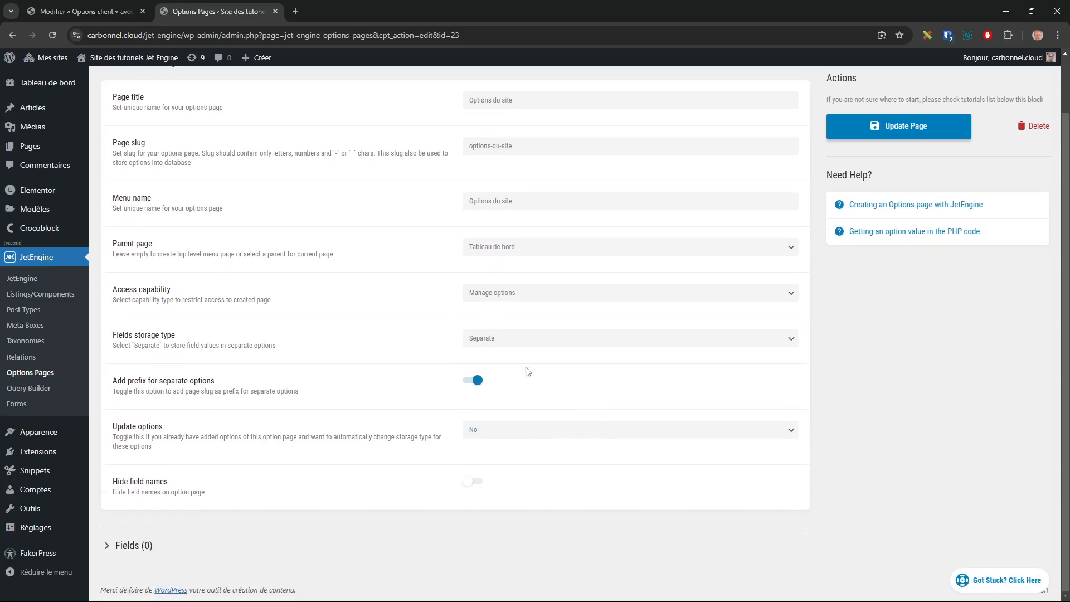
Set the fields storage type back to Default (as array) and update the options page.
{"action": "left_click", "coordinate": [472, 384]}
{"action": "left_click", "coordinate": [516, 337]}
{"action": "left_click", "coordinate": [513, 354]}
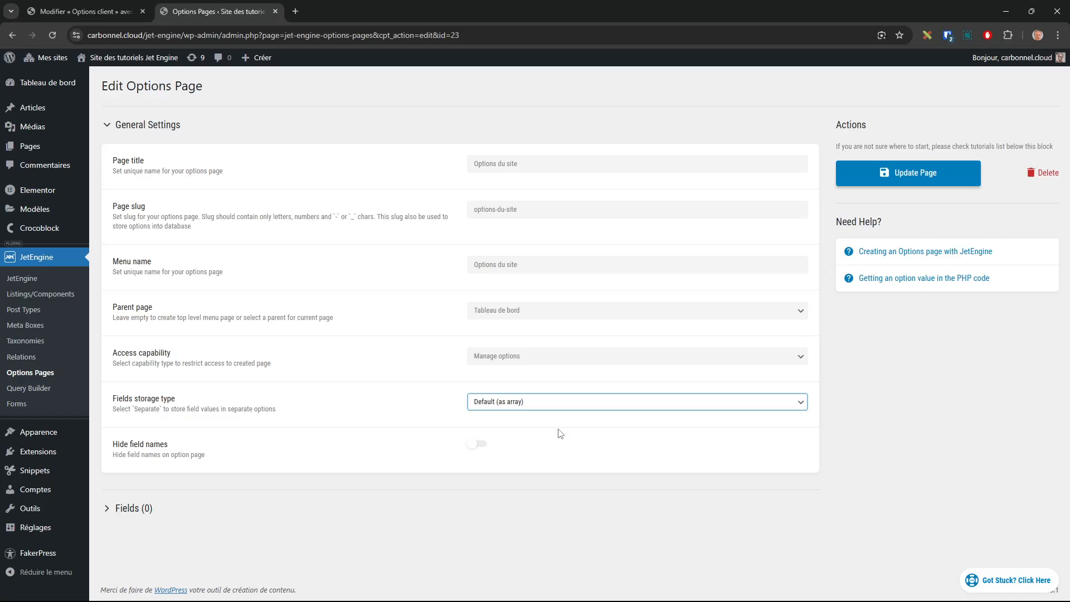
{"action": "left_click", "coordinate": [539, 402]}
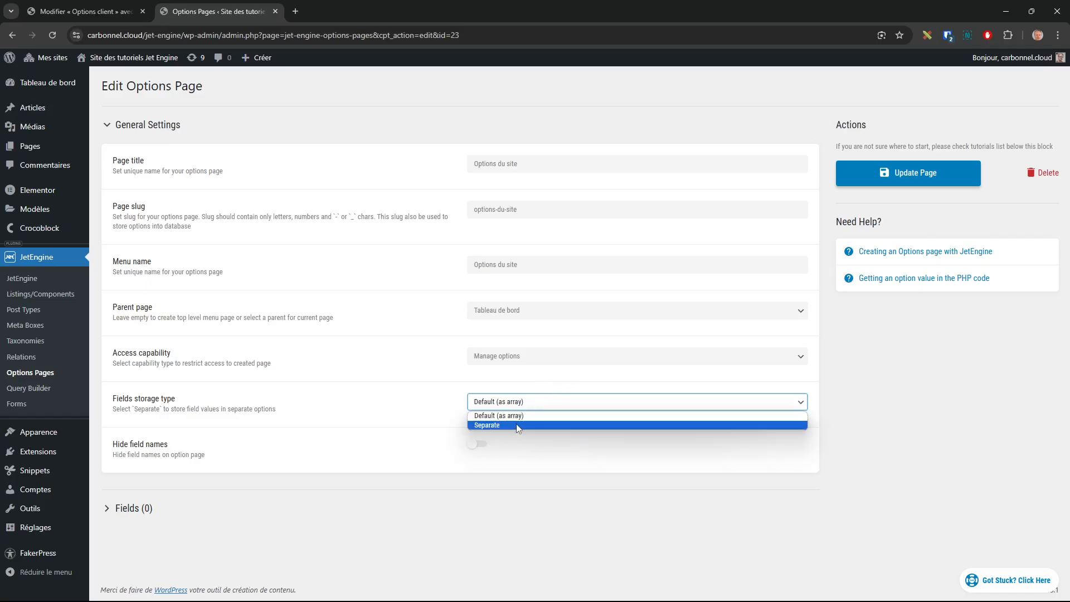
{"action": "left_click", "coordinate": [499, 509]}
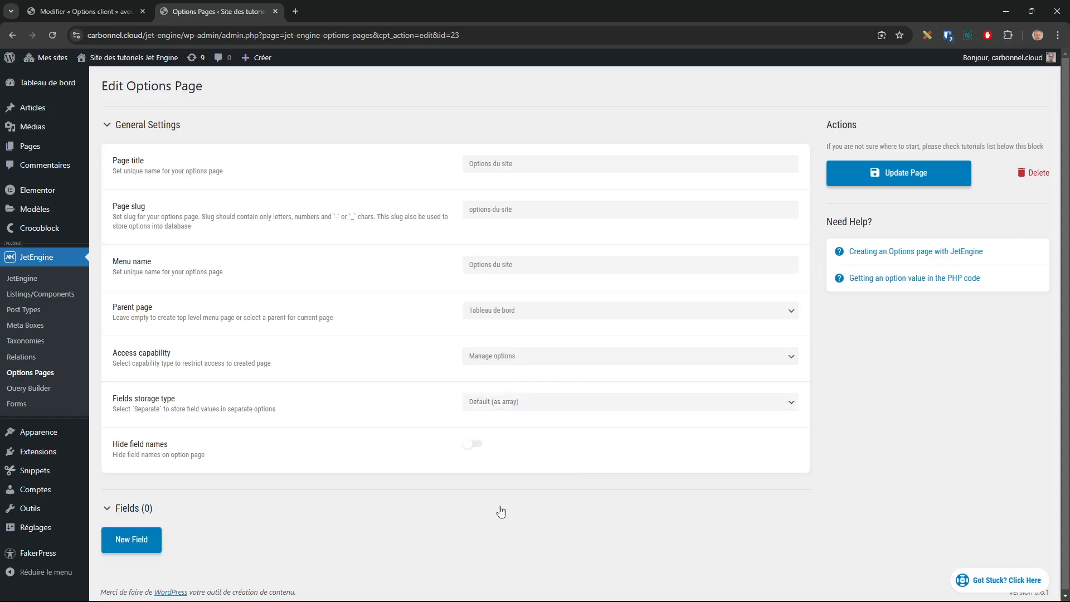
{"action": "left_click", "coordinate": [945, 169]}
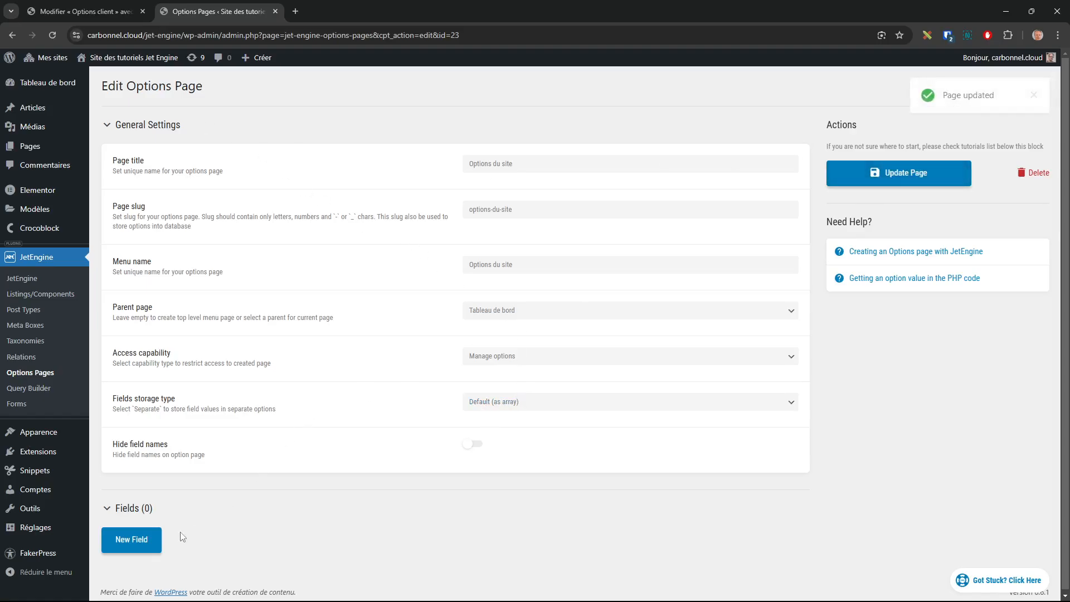
Add a first field to the options page and check the heading on the Elementor "Options client" page.
{"action": "left_click", "coordinate": [139, 543]}
{"action": "scroll", "coordinate": [480, 419], "scroll_direction": "down", "scroll_amount": 3}
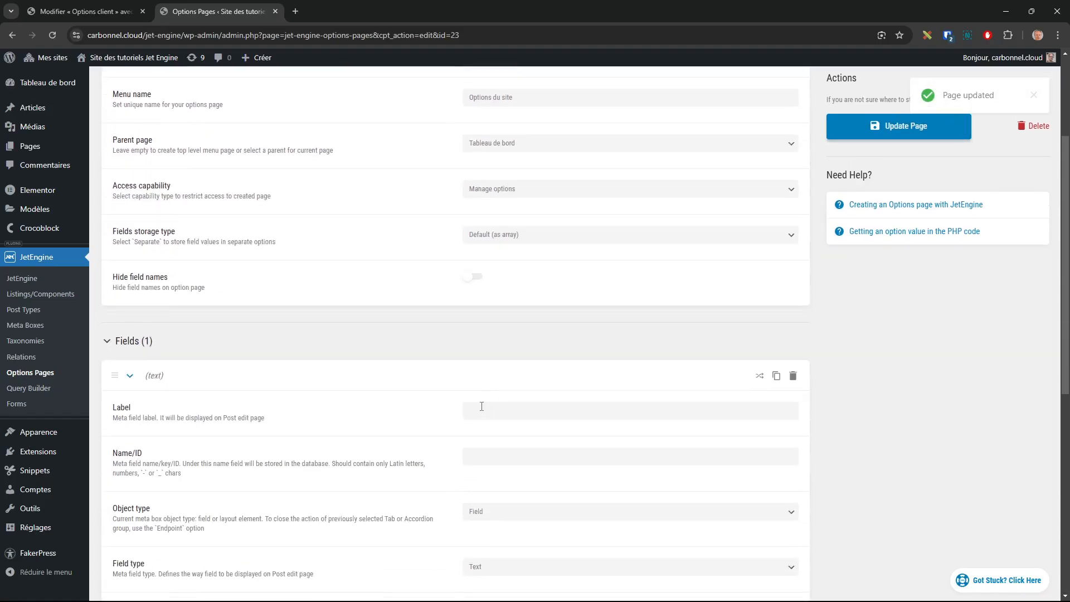
{"action": "left_click", "coordinate": [83, 12]}
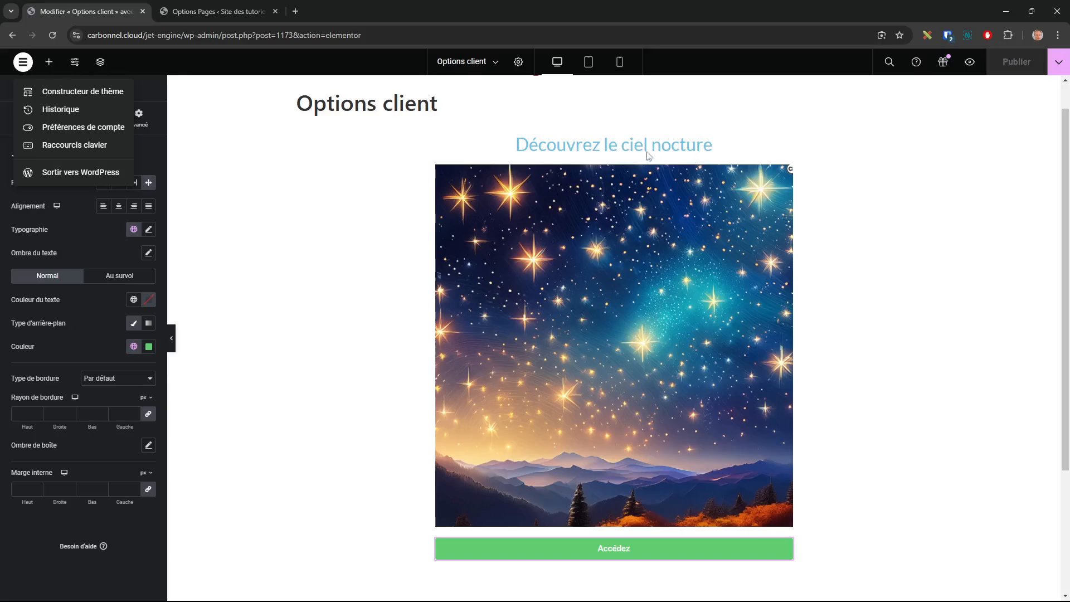
{"action": "left_click", "coordinate": [217, 11]}
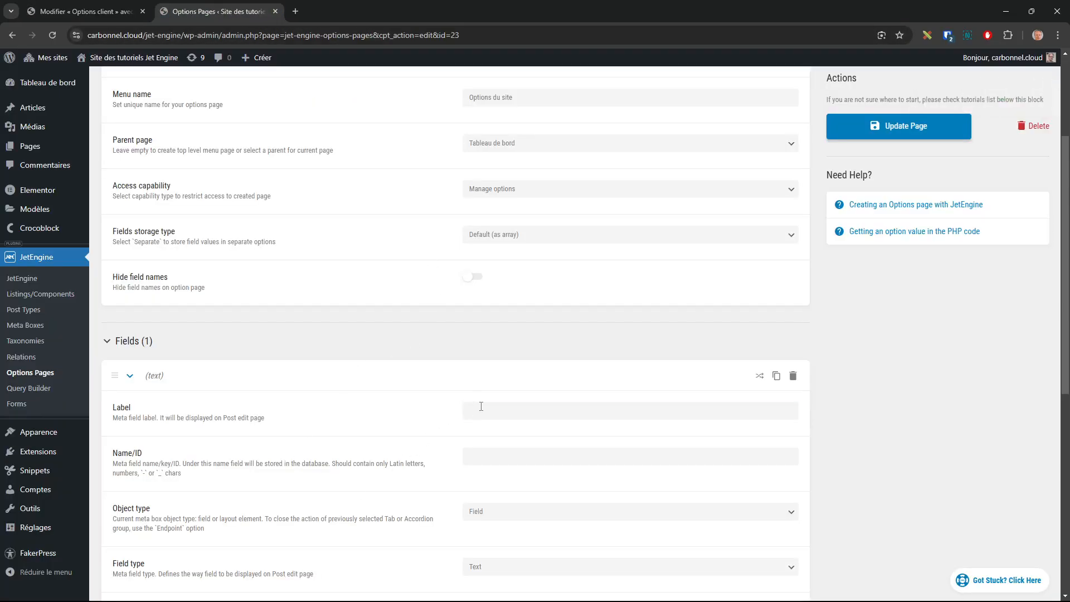
Label the new field "Titre" and keep "titre" as its name/ID.
{"action": "left_click", "coordinate": [513, 407]}
{"action": "type", "text": "Ttire"}
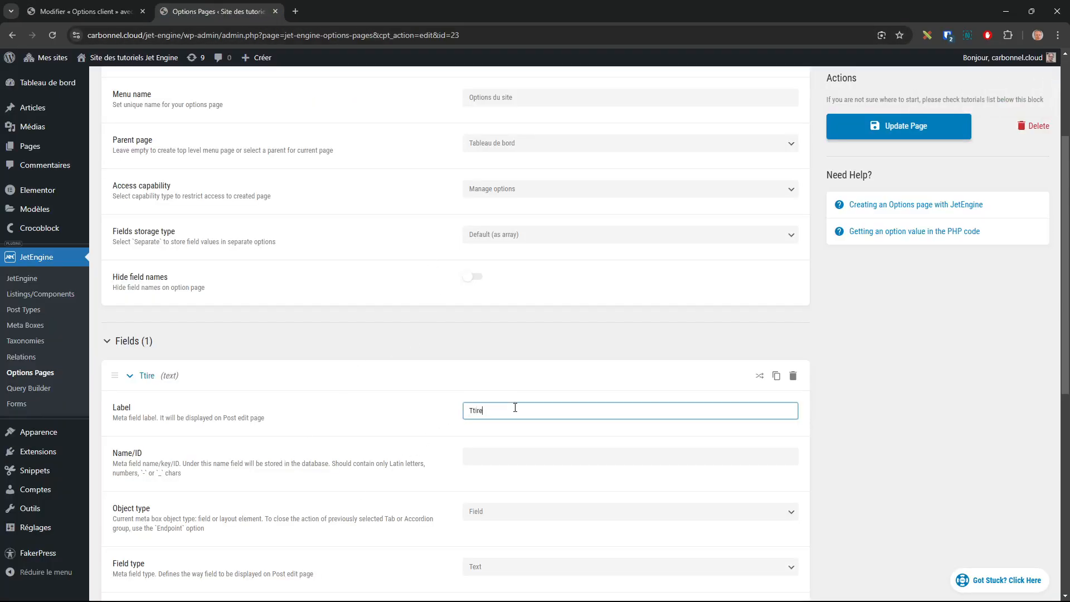
{"action": "key", "text": "BackSpace"}
{"action": "key", "text": "BackSpace"}
{"action": "key", "text": "BackSpace"}
{"action": "key", "text": "BackSpace"}
{"action": "type", "text": "itre"}
{"action": "key", "text": "Tab"}
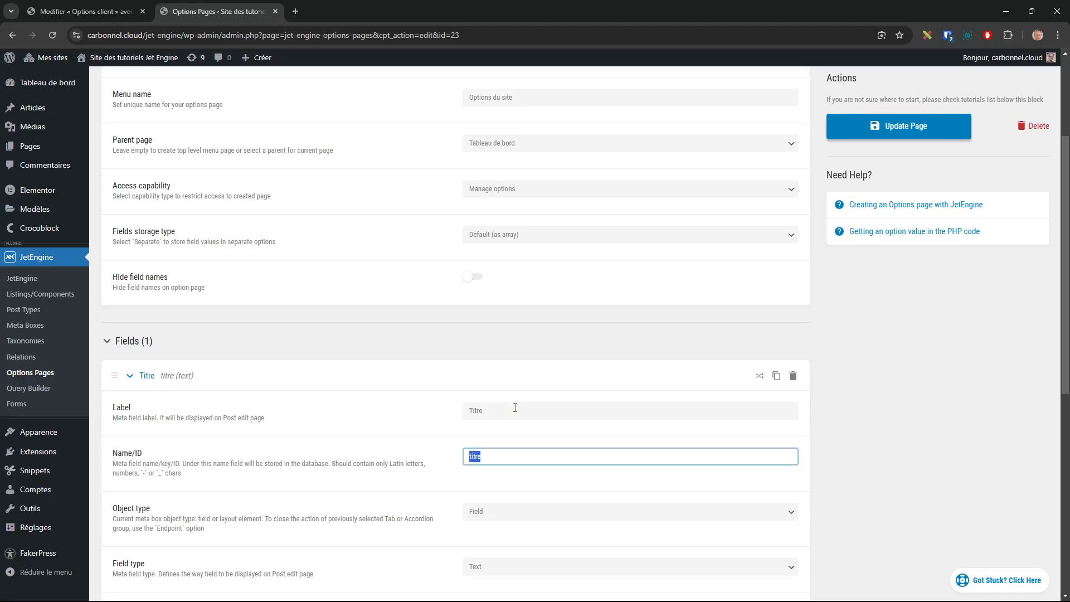
{"action": "left_click", "coordinate": [496, 458]}
{"action": "left_click_drag", "start_coordinate": [502, 465], "coordinate": [426, 458]}
{"action": "left_click", "coordinate": [868, 460]}
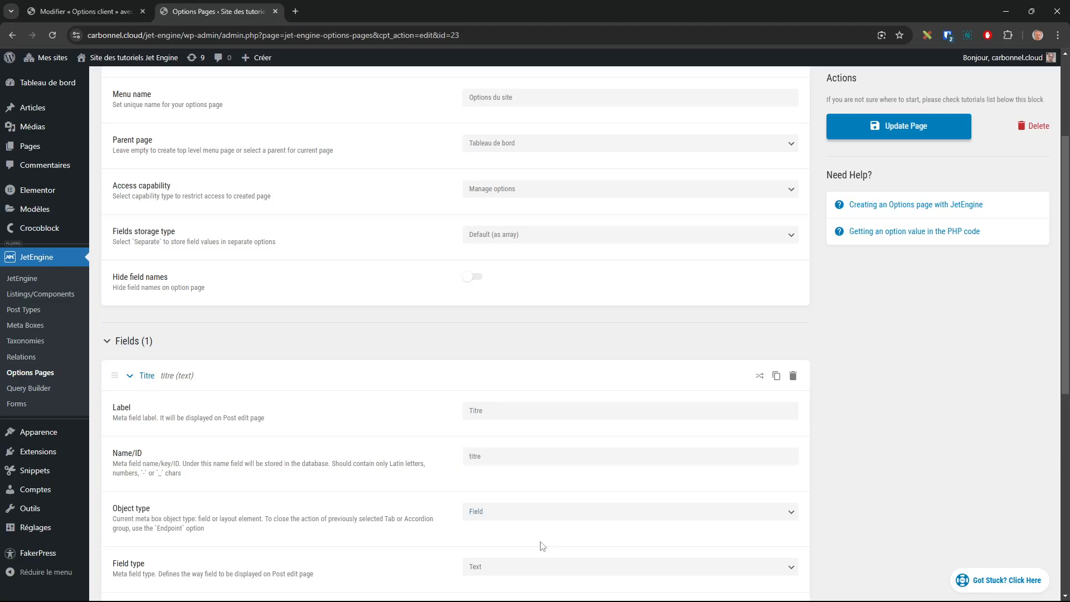
Try the Endpoint object type for the Titre field and set it back to Field.
{"action": "left_click", "coordinate": [546, 513]}
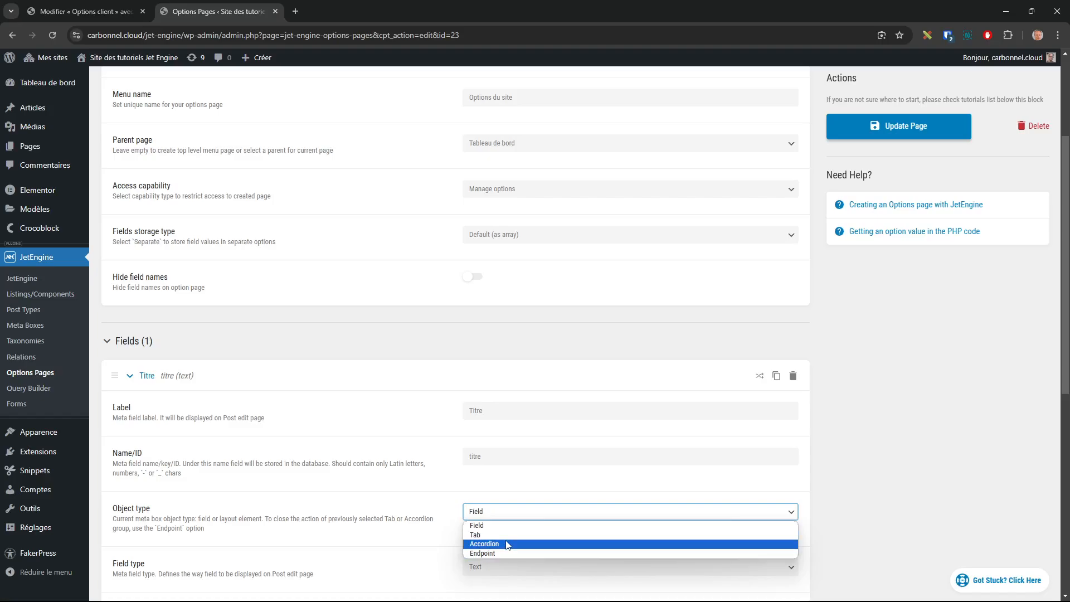
{"action": "left_click", "coordinate": [500, 553]}
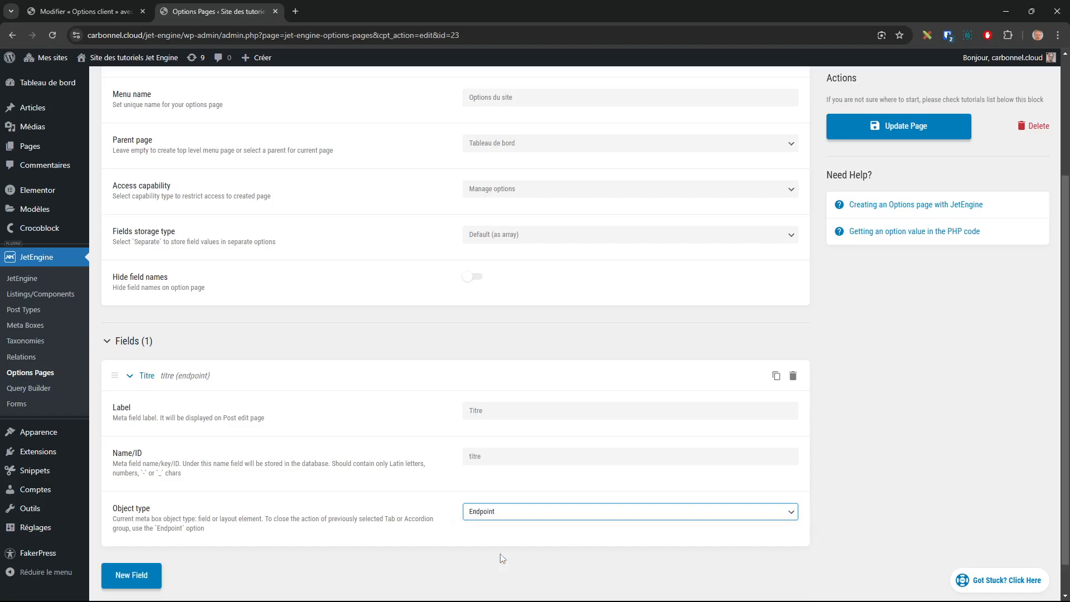
{"action": "left_click", "coordinate": [494, 517]}
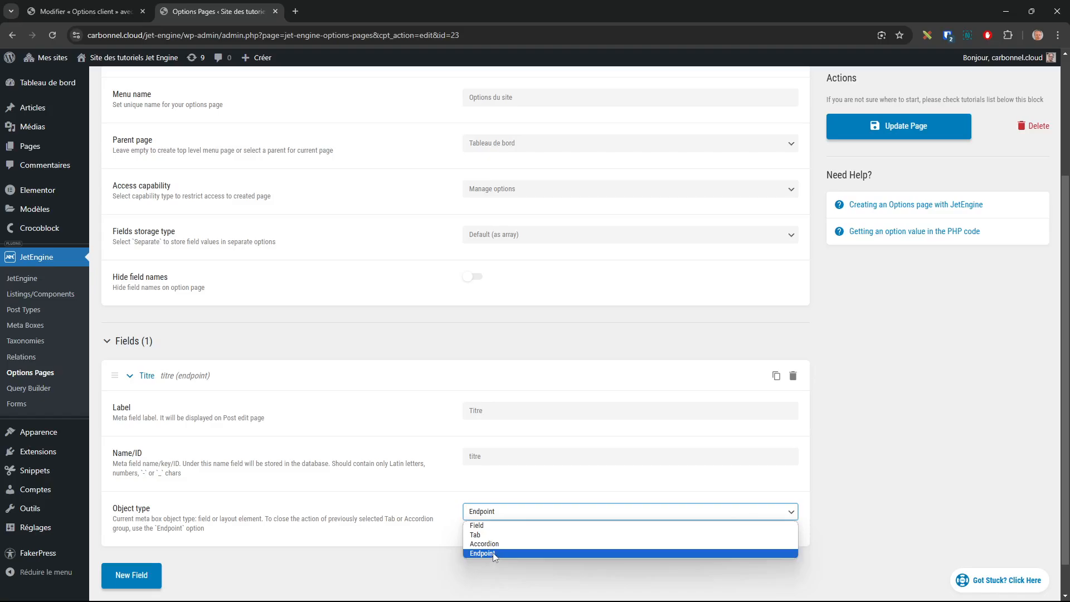
{"action": "left_click", "coordinate": [491, 525]}
{"action": "scroll", "coordinate": [419, 473], "scroll_direction": "down", "scroll_amount": 4}
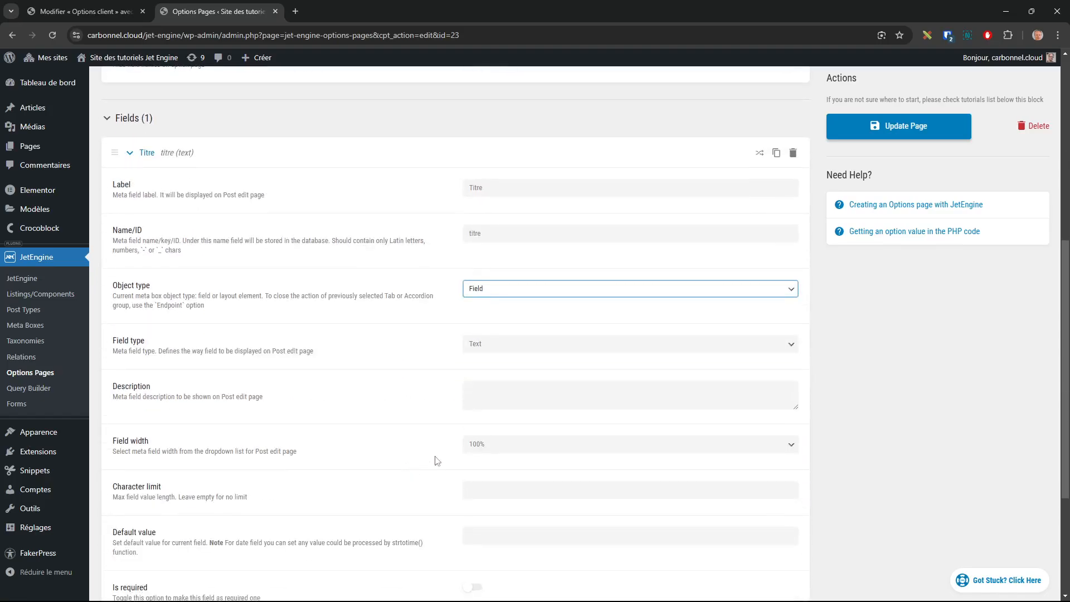
Keep the Titre field's type as Text and enter the description "Entrez ici le texte de votre titre", leaving the character limit empty.
{"action": "left_click", "coordinate": [521, 343]}
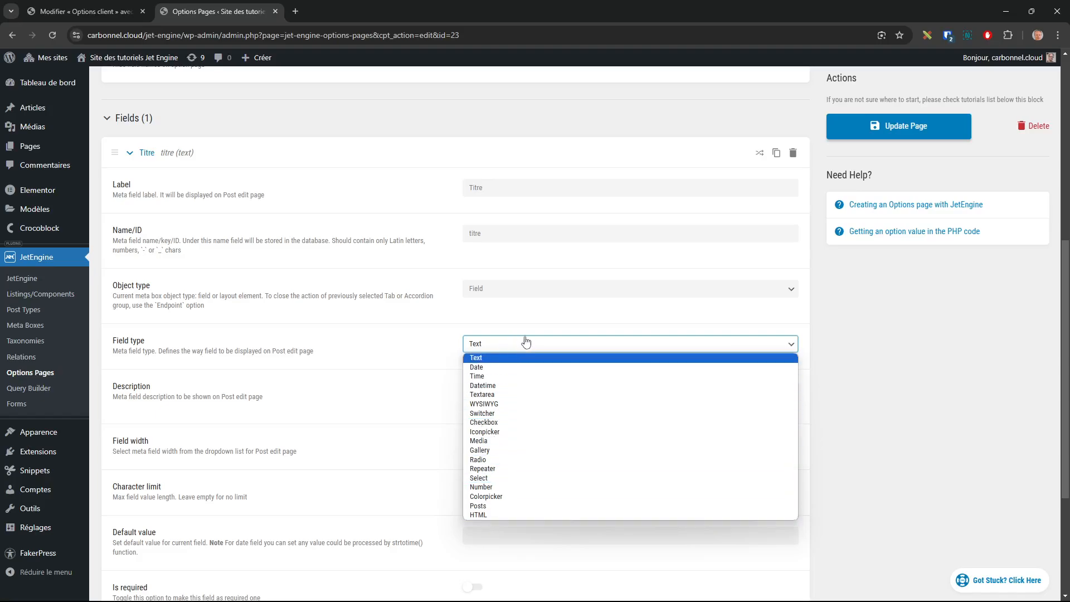
{"action": "left_click", "coordinate": [493, 360]}
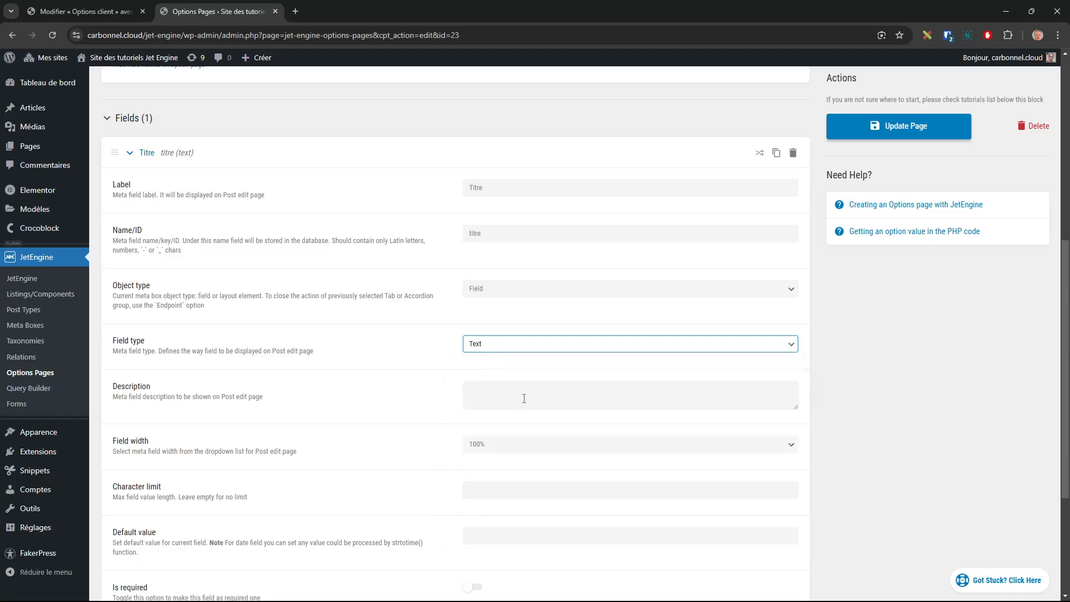
{"action": "key", "text": "Tab"}
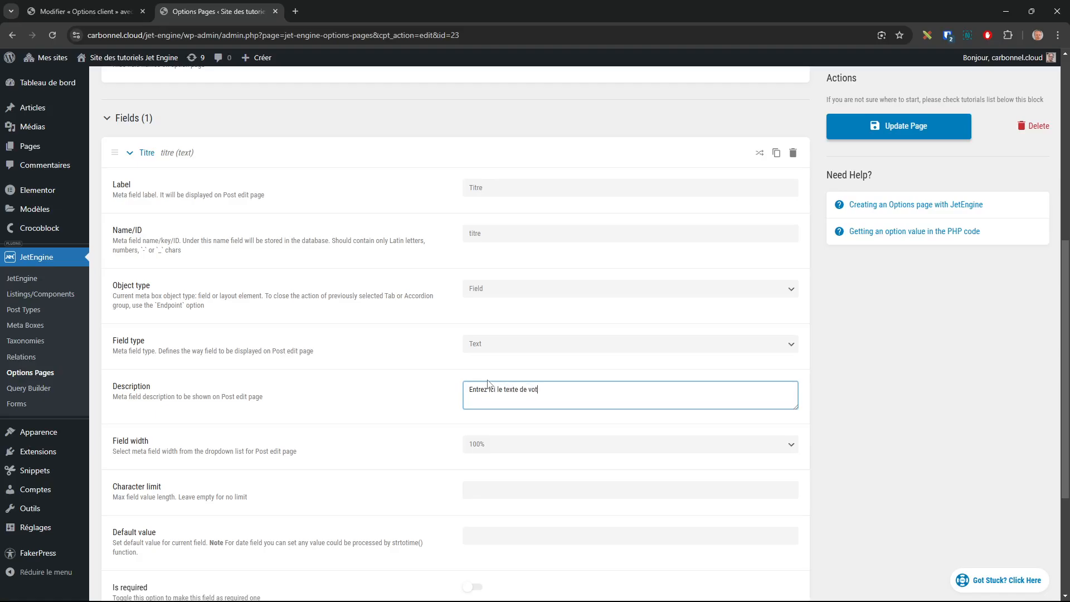
{"action": "left_click", "coordinate": [831, 452]}
{"action": "scroll", "coordinate": [443, 463], "scroll_direction": "down", "scroll_amount": 1}
{"action": "scroll", "coordinate": [443, 462], "scroll_direction": "down", "scroll_amount": 2}
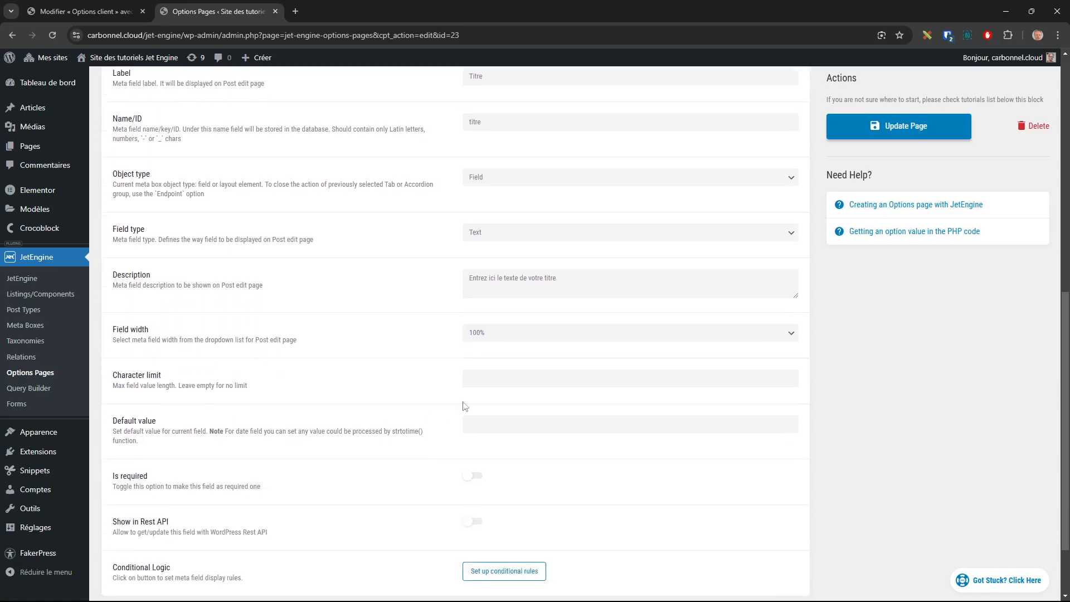
{"action": "left_click", "coordinate": [525, 380]}
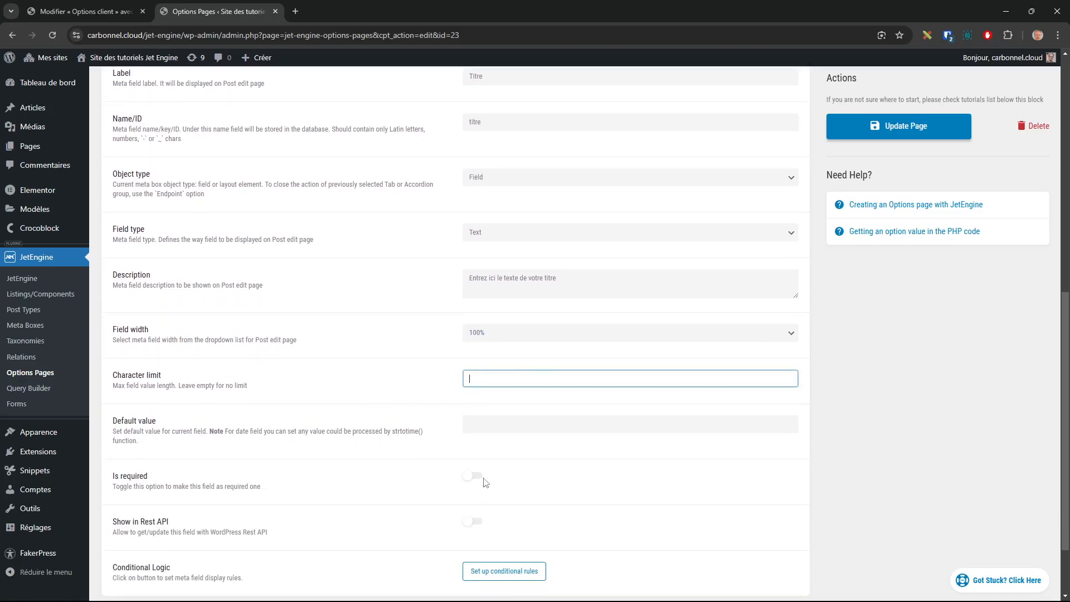
{"action": "scroll", "coordinate": [404, 442], "scroll_direction": "down", "scroll_amount": 2}
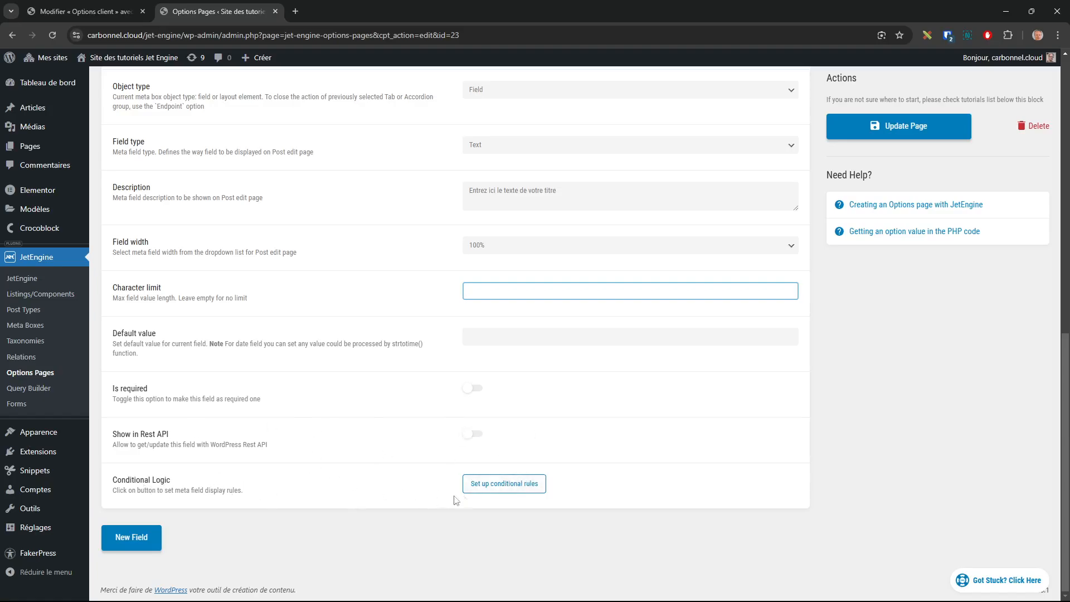
Enable conditional logic for the Titre field and add a rule to examine its field, operator and relation choices.
{"action": "left_click", "coordinate": [503, 490]}
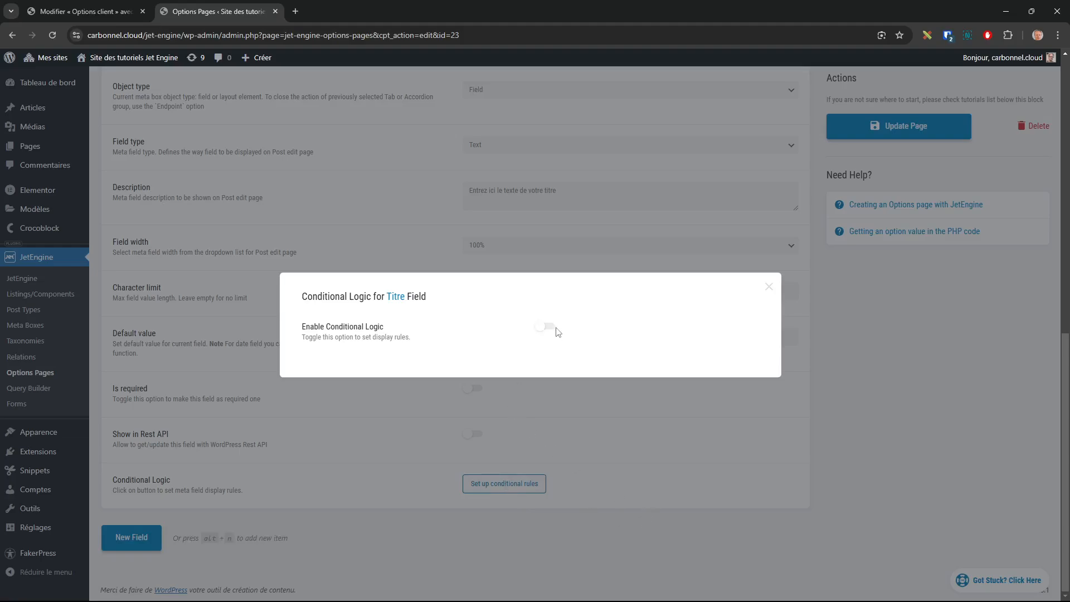
{"action": "left_click", "coordinate": [551, 331]}
{"action": "left_click", "coordinate": [581, 392]}
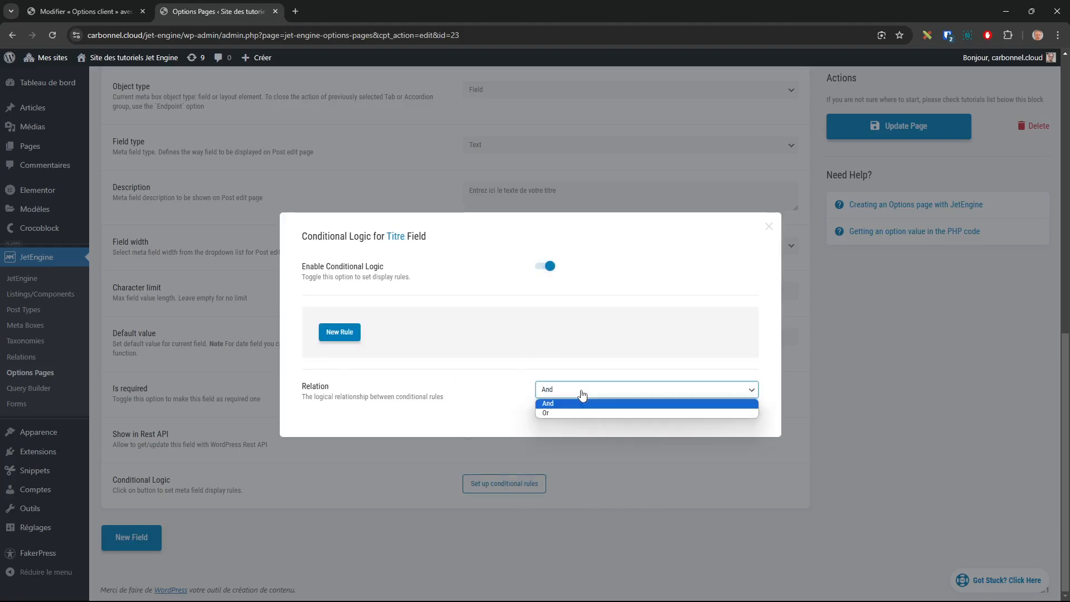
{"action": "left_click", "coordinate": [441, 396]}
{"action": "left_click", "coordinate": [339, 332]}
{"action": "left_click", "coordinate": [568, 310]}
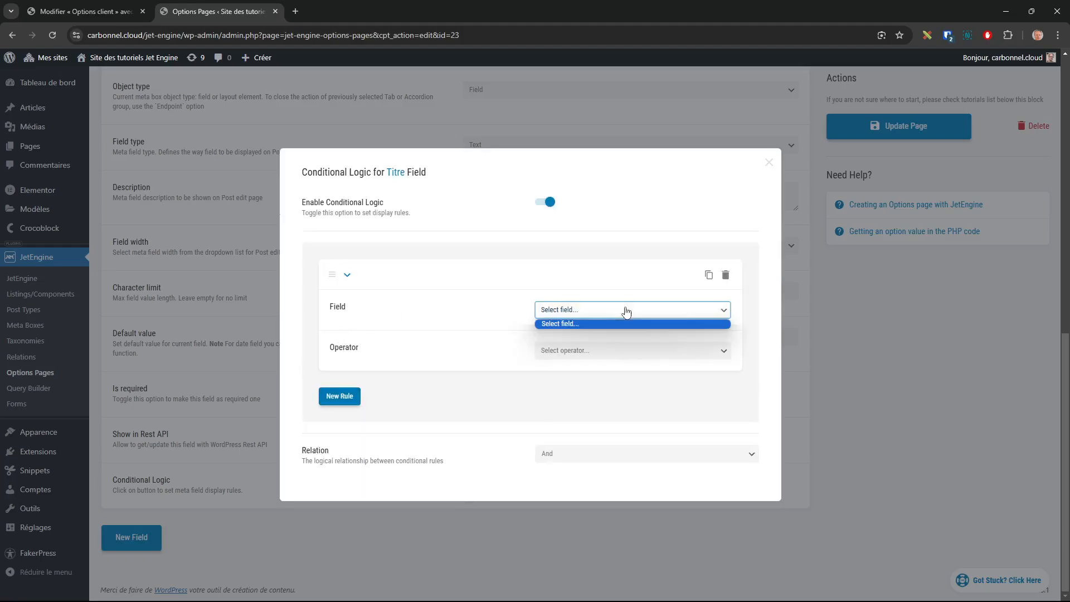
{"action": "left_click", "coordinate": [477, 335]}
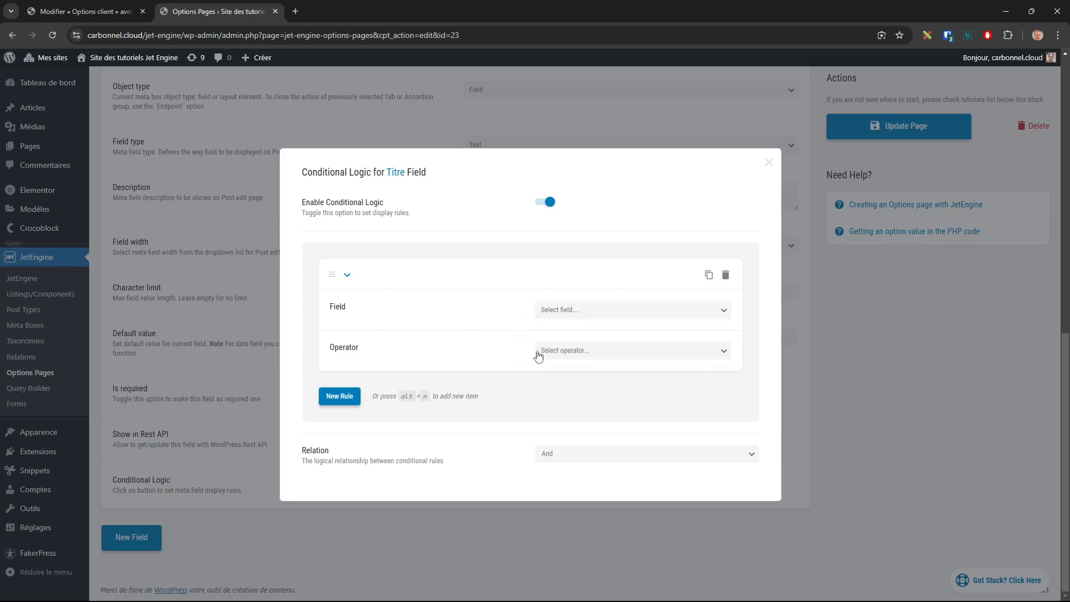
{"action": "left_click", "coordinate": [569, 353]}
{"action": "left_click", "coordinate": [455, 361]}
Delete the conditional rule and turn conditional logic off for the Titre field.
{"action": "left_click", "coordinate": [726, 275]}
{"action": "left_click", "coordinate": [545, 202]}
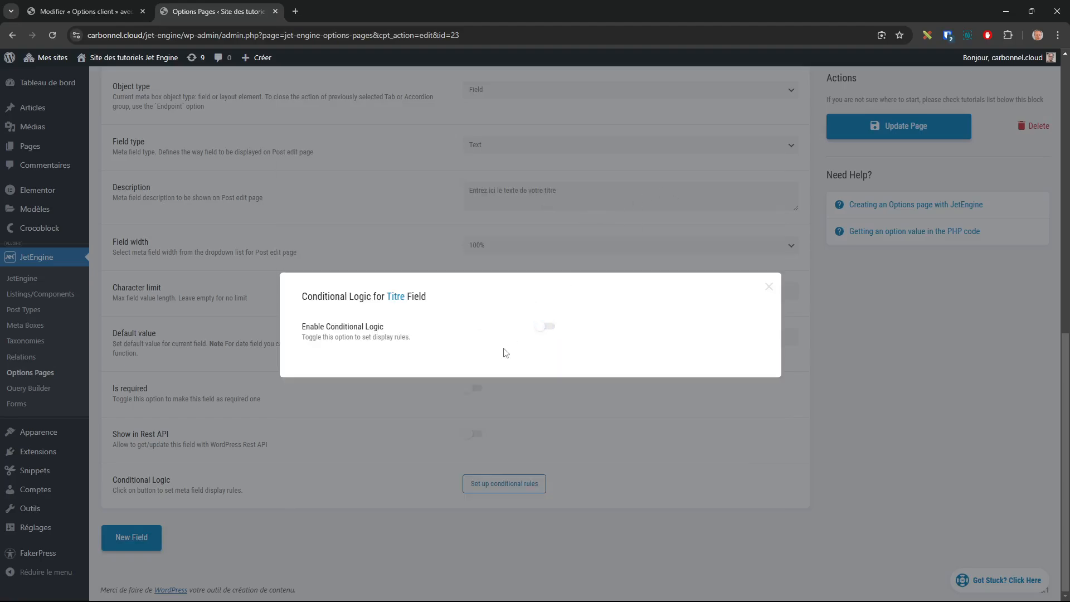
{"action": "left_click", "coordinate": [768, 286]}
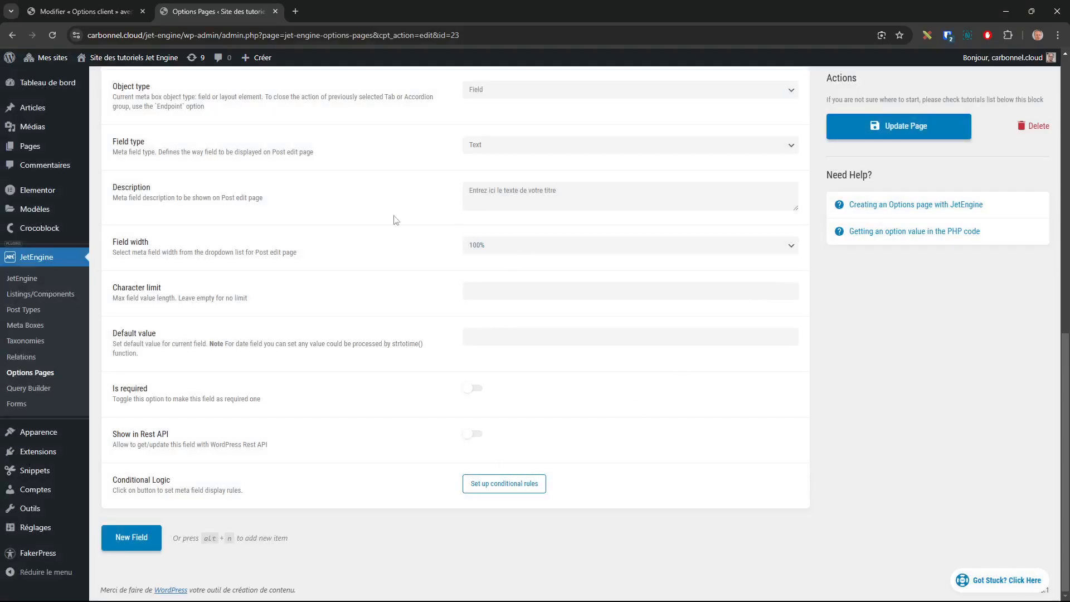
Add a second field to the options page below Titre, labelled "Couleur du titre".
{"action": "scroll", "coordinate": [525, 184], "scroll_direction": "up", "scroll_amount": 4}
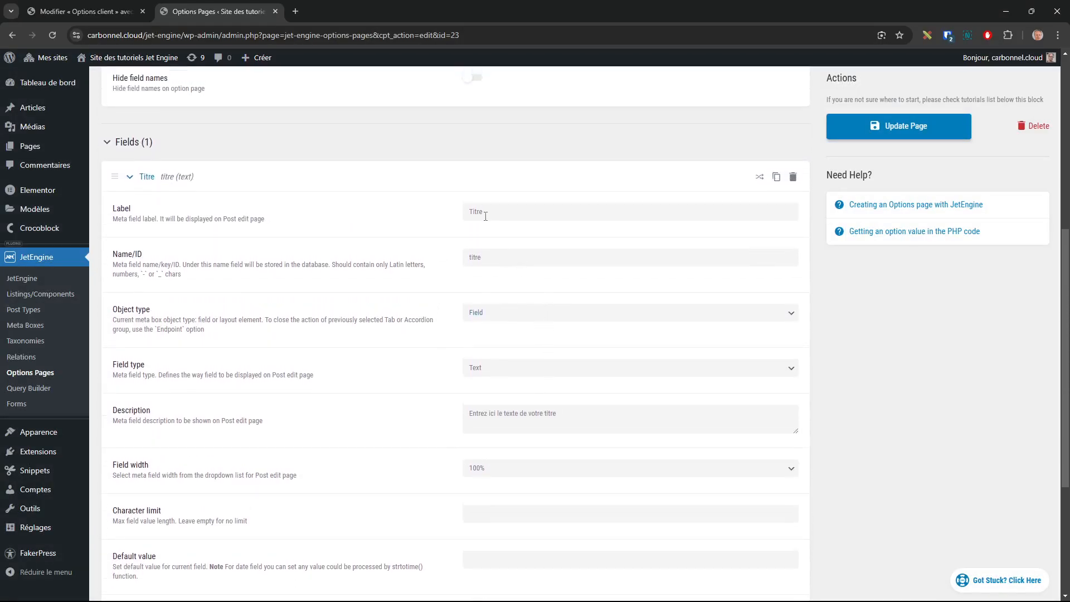
{"action": "scroll", "coordinate": [342, 377], "scroll_direction": "down", "scroll_amount": 4}
{"action": "left_click", "coordinate": [132, 537]}
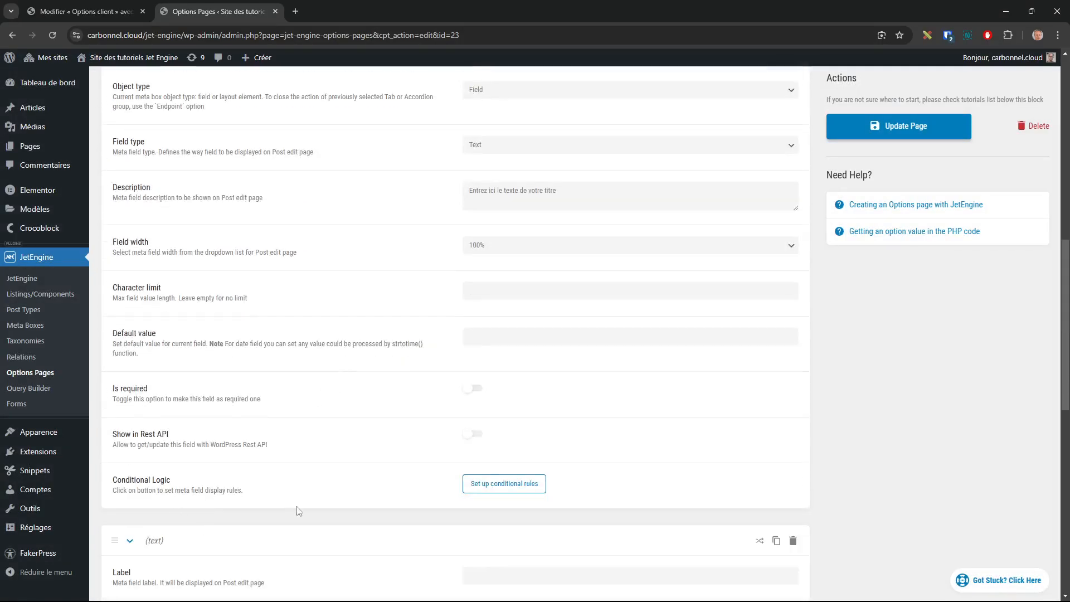
{"action": "scroll", "coordinate": [394, 444], "scroll_direction": "down", "scroll_amount": 4}
{"action": "left_click", "coordinate": [533, 355]}
{"action": "type", "text": "C"}
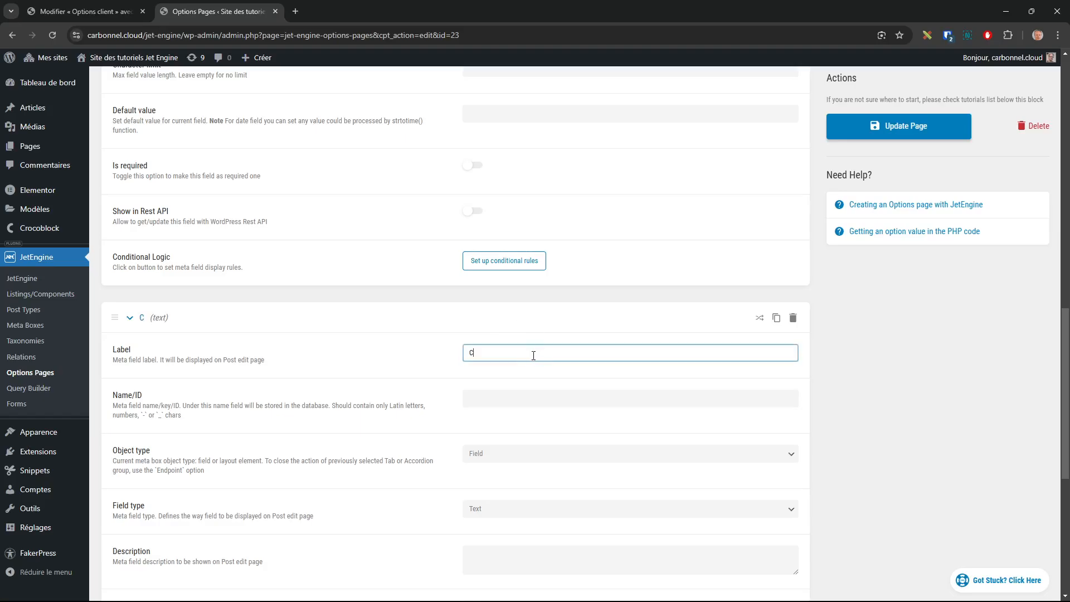
{"action": "type", "text": "ouleur du titre"}
{"action": "key", "text": "Tab"}
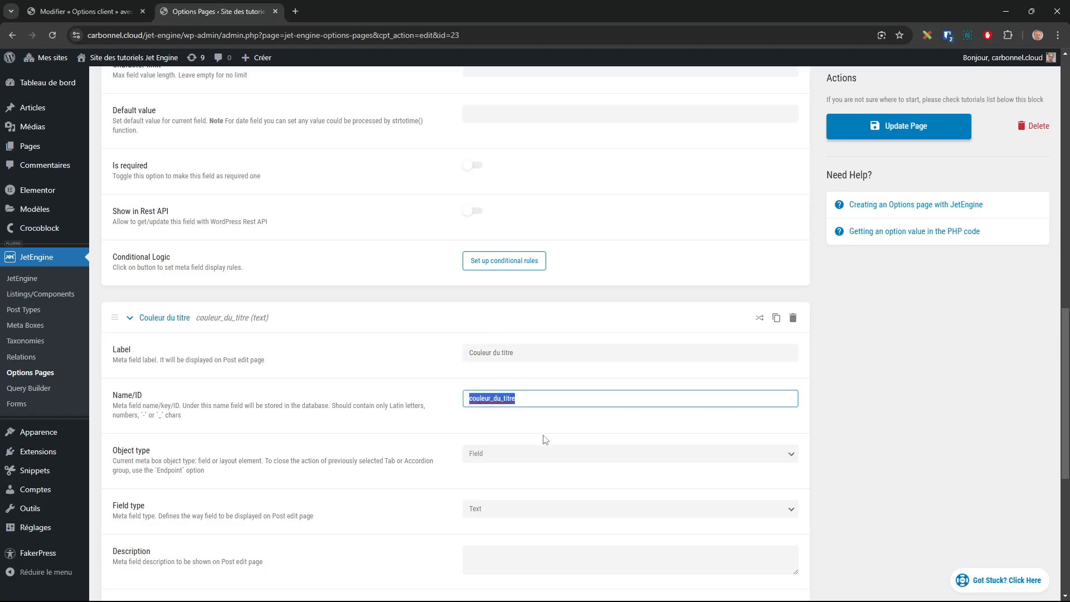
Set the Couleur du titre field's type to Colorpicker and its description to "Choisir la couleur de votre titre".
{"action": "left_click", "coordinate": [504, 510]}
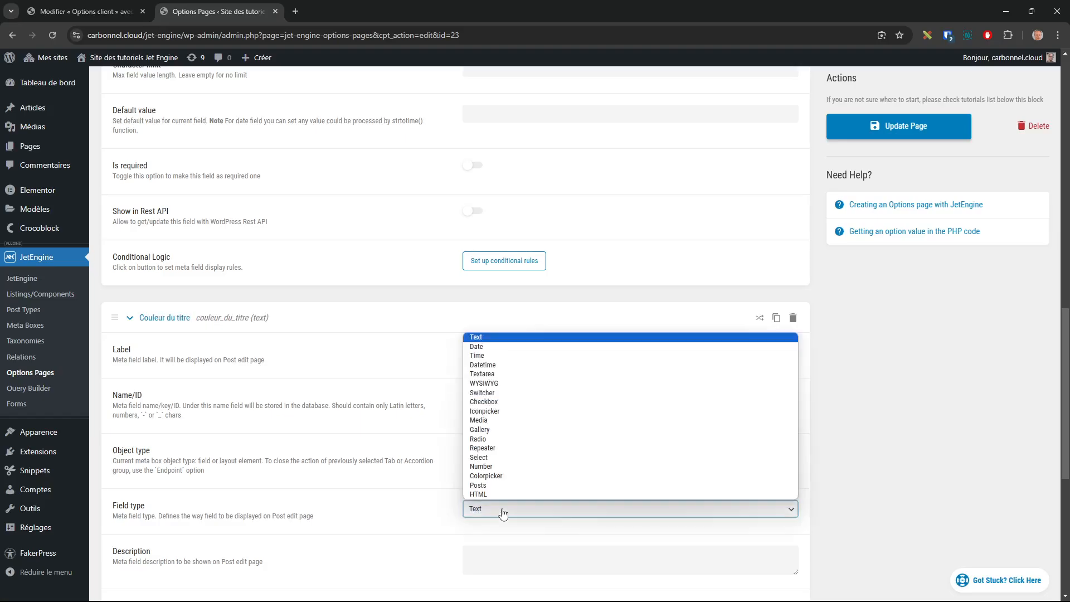
{"action": "left_click", "coordinate": [503, 476]}
{"action": "scroll", "coordinate": [836, 423], "scroll_direction": "down", "scroll_amount": 2}
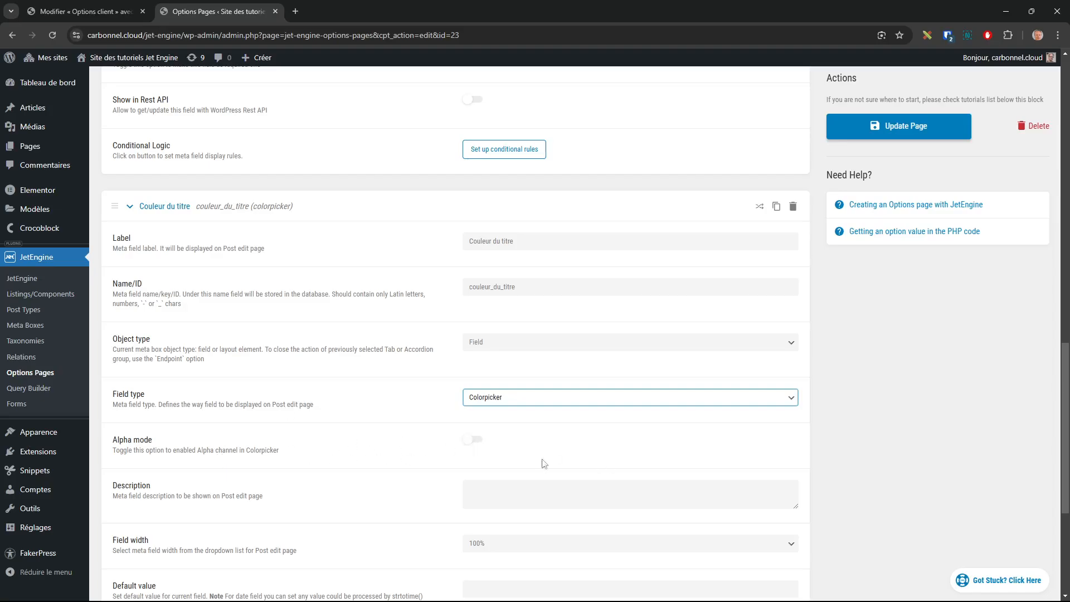
{"action": "left_click", "coordinate": [491, 490]}
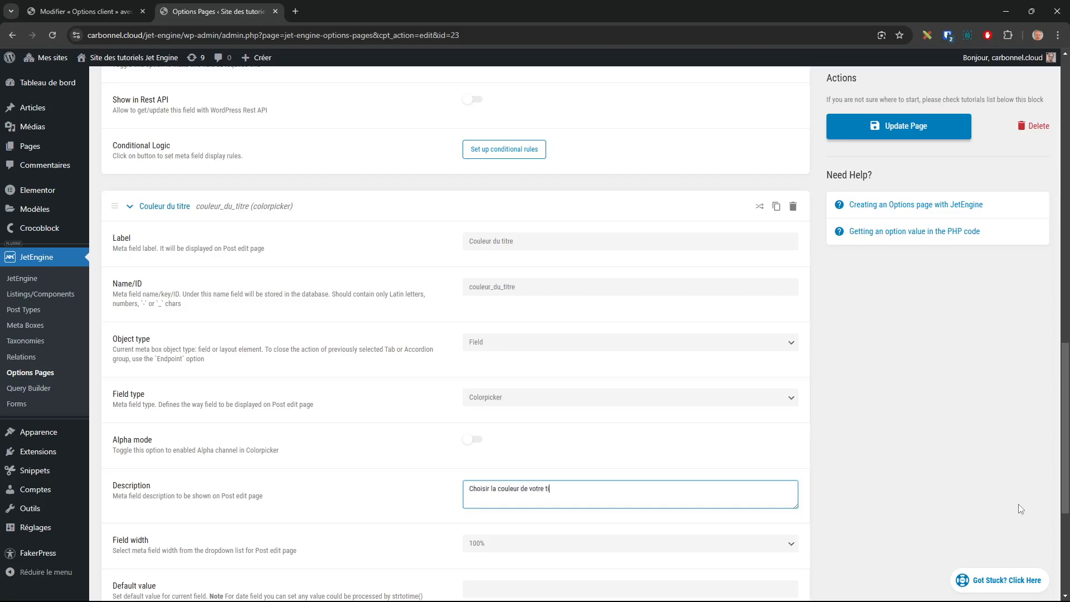
{"action": "type", "text": "Choisir la couleur de votre titre"}
Add a text field labelled "Titre du bouton" with the description "Titre du bouton".
{"action": "scroll", "coordinate": [681, 477], "scroll_direction": "down", "scroll_amount": 5}
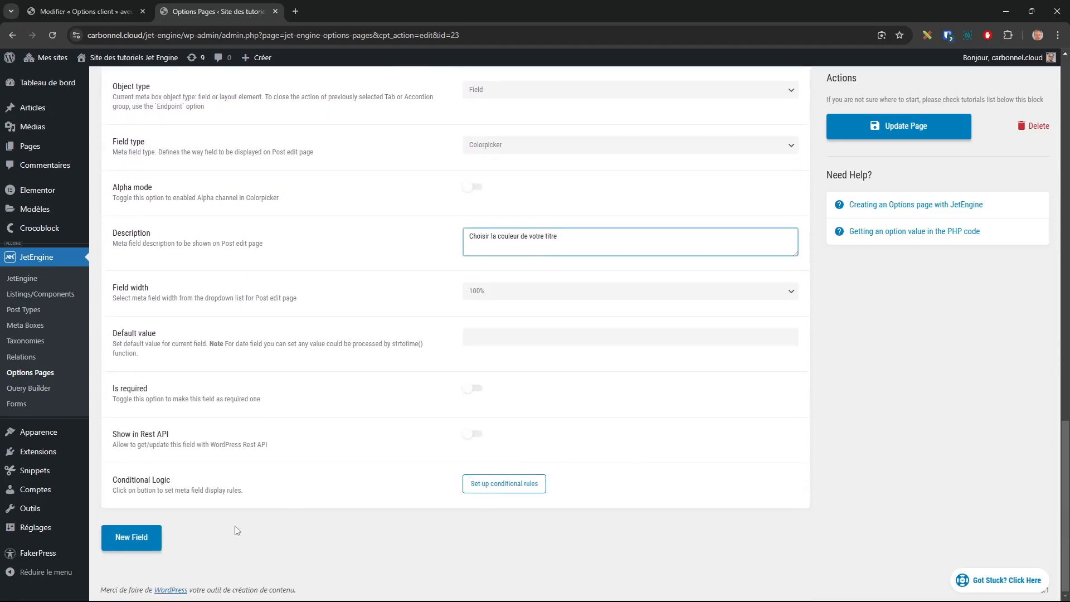
{"action": "left_click", "coordinate": [142, 540]}
{"action": "scroll", "coordinate": [490, 362], "scroll_direction": "down", "scroll_amount": 4}
{"action": "left_click", "coordinate": [506, 357]}
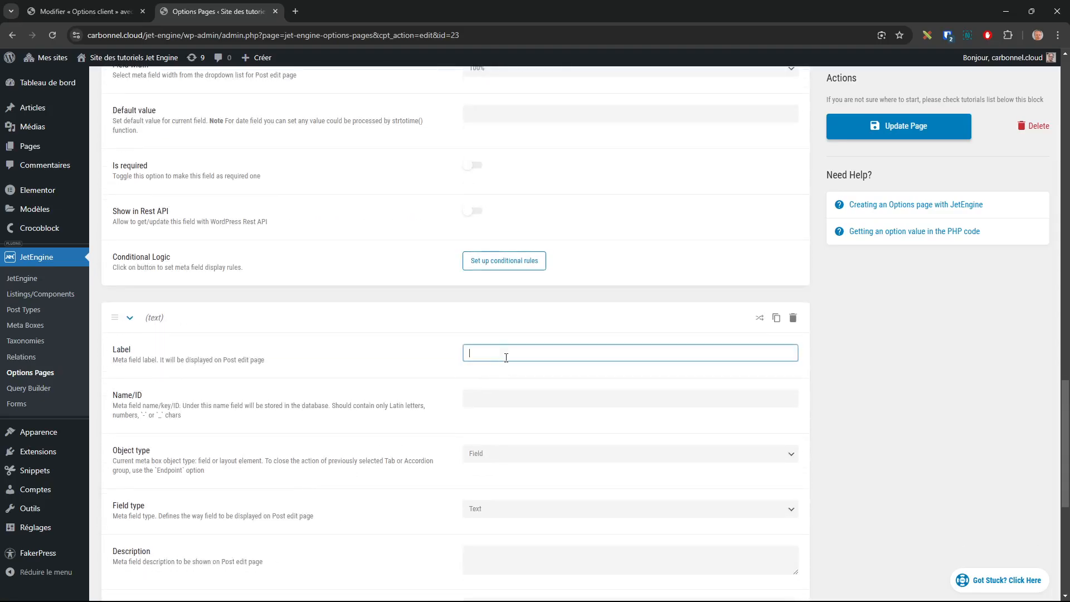
{"action": "type", "text": "Titre du bouton"}
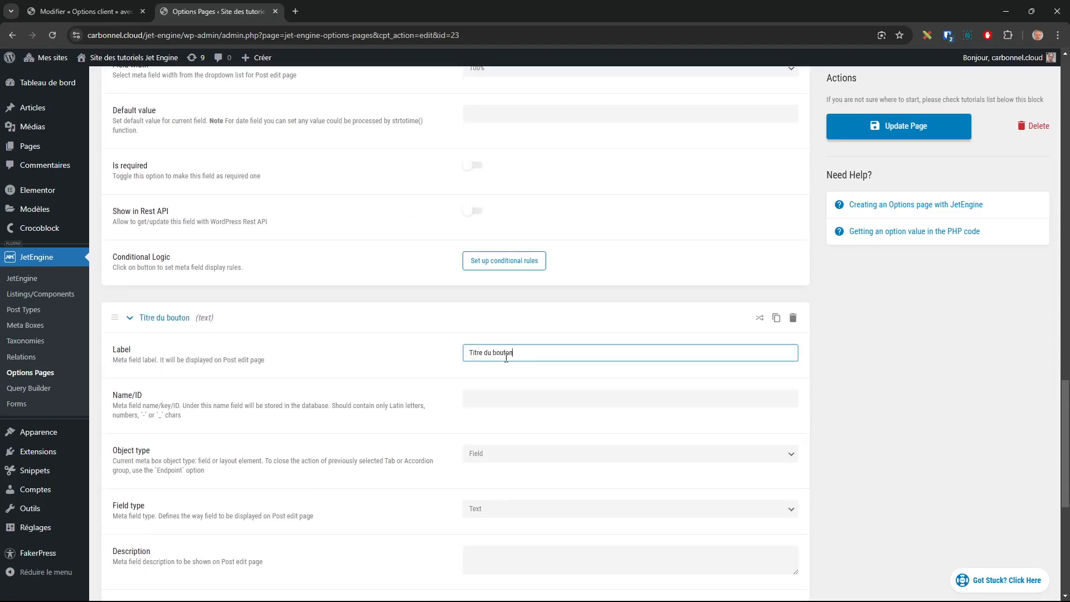
{"action": "key", "text": "Tab"}
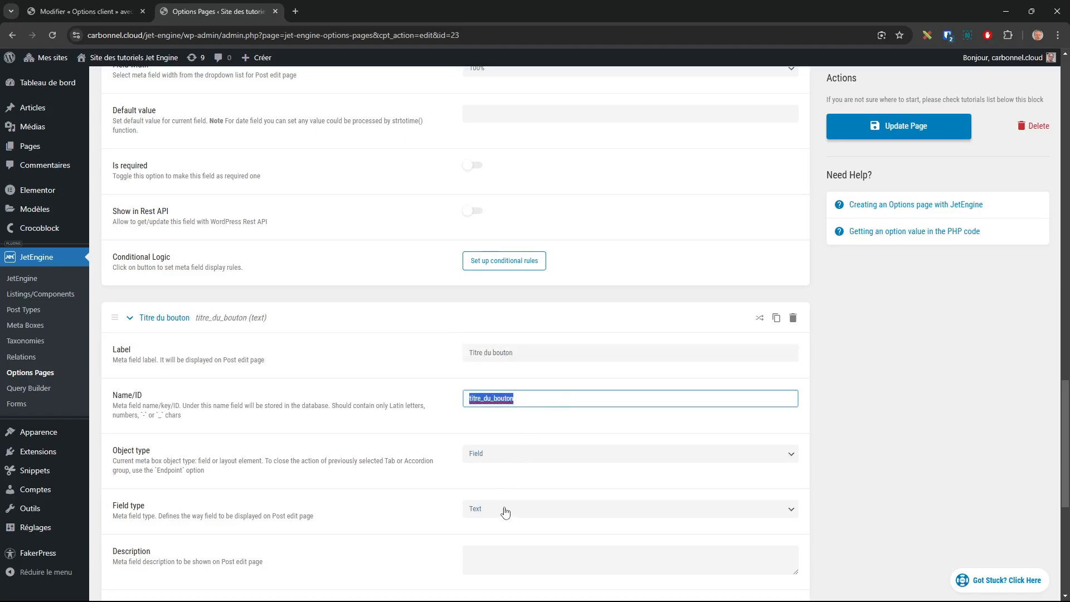
{"action": "scroll", "coordinate": [672, 518], "scroll_direction": "down", "scroll_amount": 2}
{"action": "left_click", "coordinate": [574, 436]}
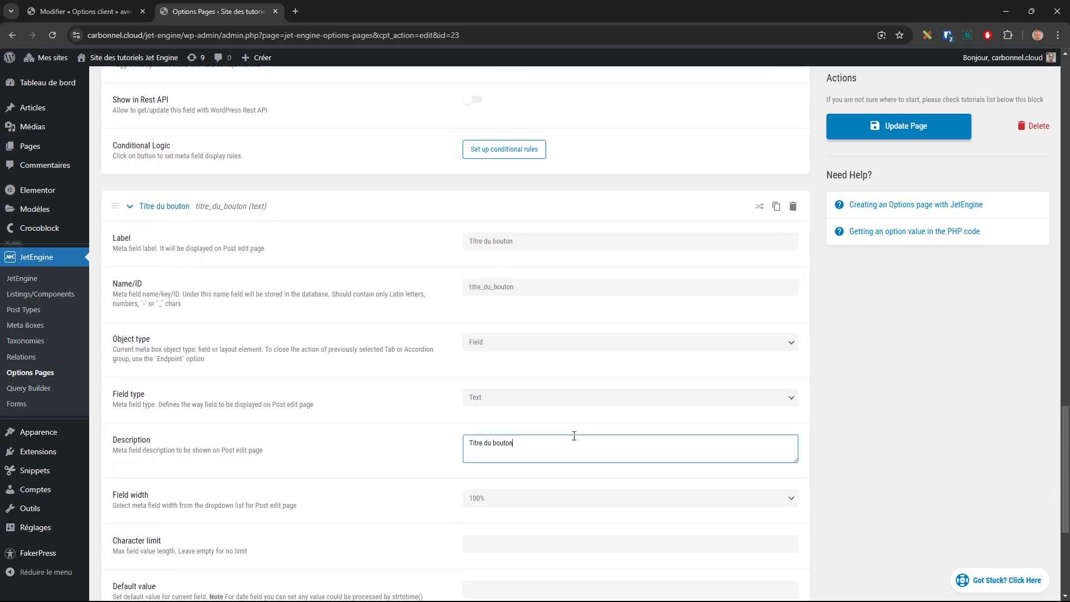
{"action": "type", "text": "Titre du bouton"}
Add a fourth field below Titre du bouton, labelled "Couleur du bouton".
{"action": "scroll", "coordinate": [405, 546], "scroll_direction": "down", "scroll_amount": 4}
{"action": "left_click", "coordinate": [136, 568]}
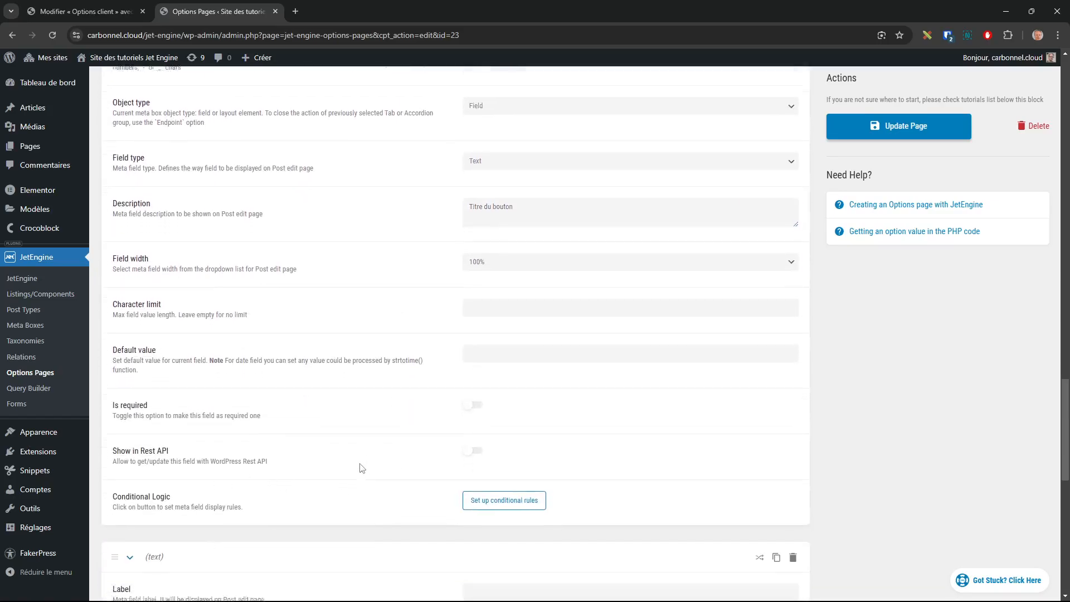
{"action": "scroll", "coordinate": [361, 468], "scroll_direction": "down", "scroll_amount": 4}
{"action": "left_click", "coordinate": [509, 382]}
{"action": "type", "text": "Couleu"}
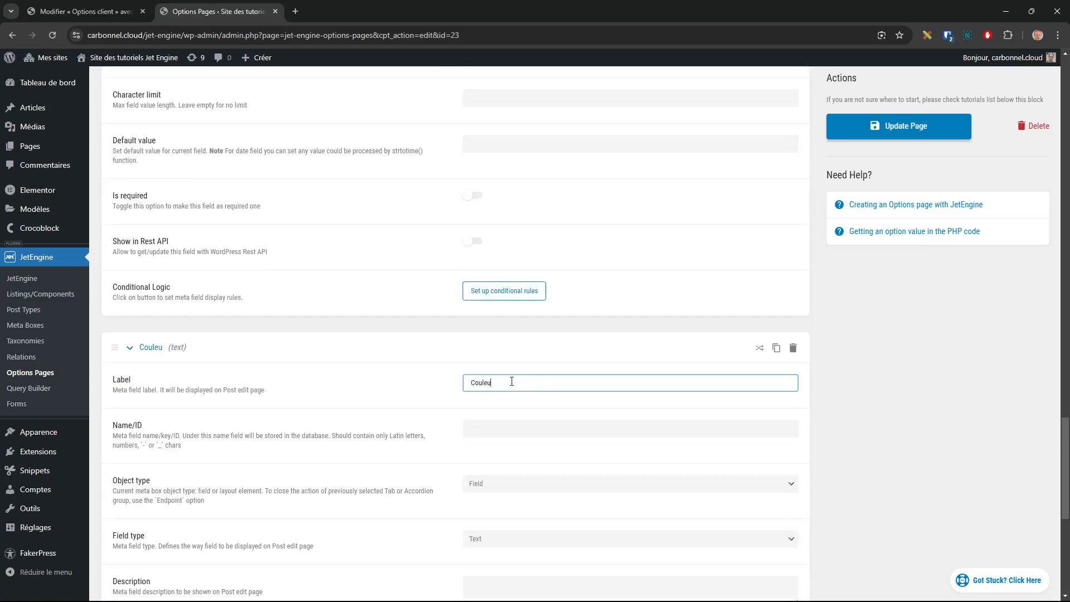
{"action": "type", "text": "r du bouton"}
{"action": "key", "text": "Tab"}
Make the Couleur du bouton field a Colorpicker with the description "Couleur de votre bouton", and update the options page.
{"action": "left_click", "coordinate": [518, 484]}
{"action": "left_click", "coordinate": [502, 498]}
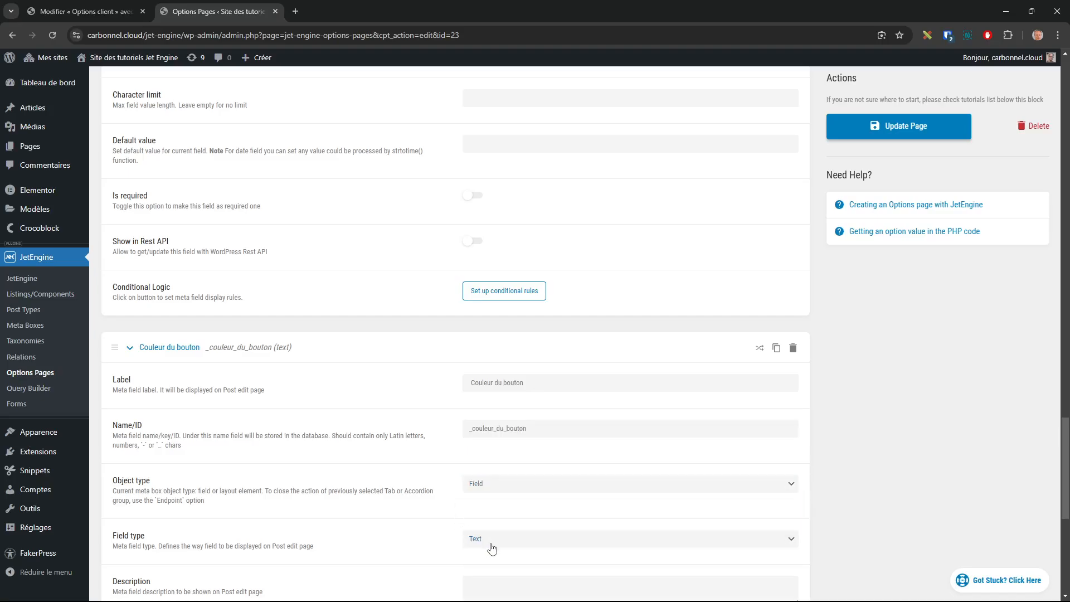
{"action": "left_click", "coordinate": [491, 540]}
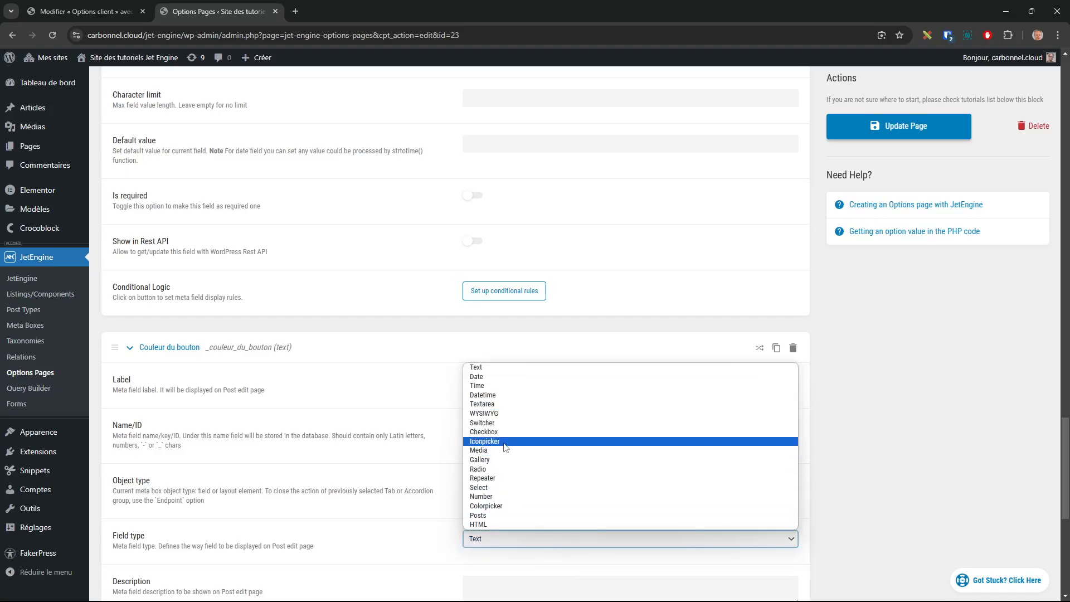
{"action": "left_click", "coordinate": [501, 506]}
{"action": "scroll", "coordinate": [864, 459], "scroll_direction": "down", "scroll_amount": 4}
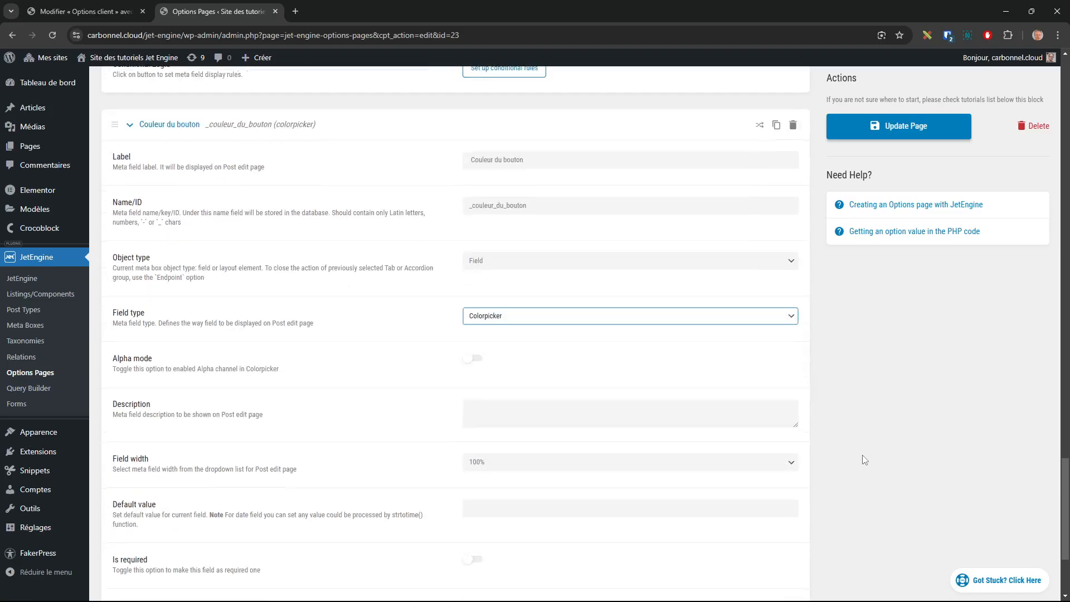
{"action": "left_click", "coordinate": [488, 423]}
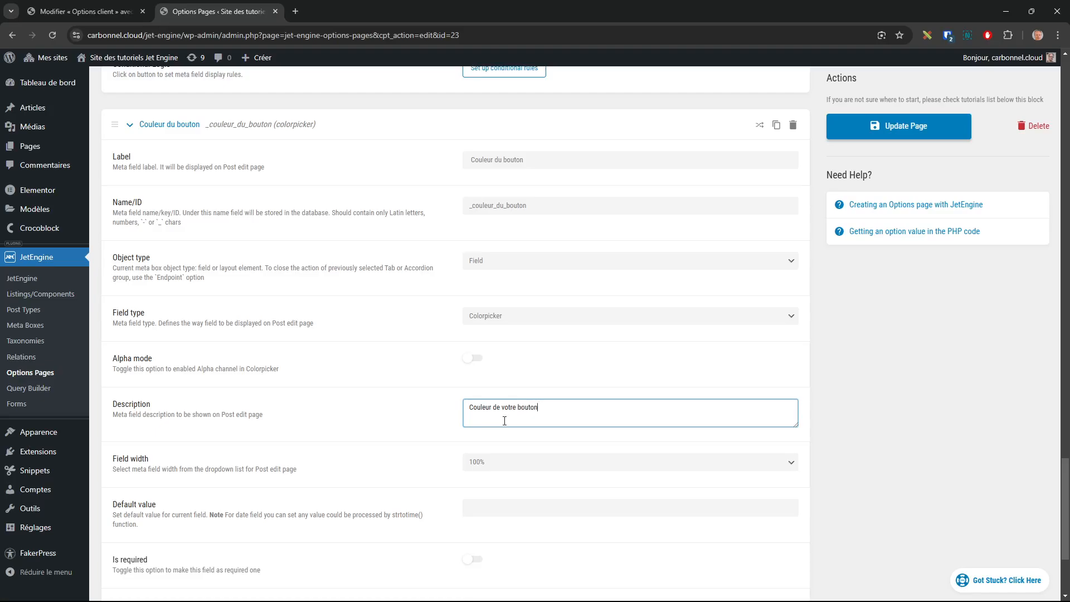
{"action": "left_click", "coordinate": [895, 133]}
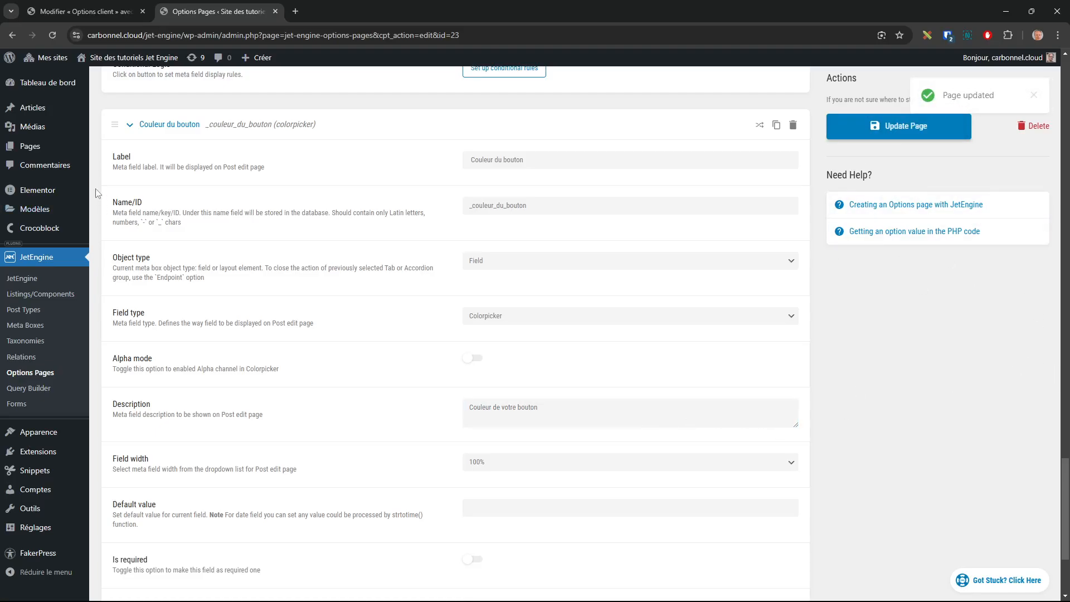
Open the Options du site page from the WordPress dashboard entries in a new browser tab and switch to it.
{"action": "scroll", "coordinate": [436, 273], "scroll_direction": "up", "scroll_amount": 8}
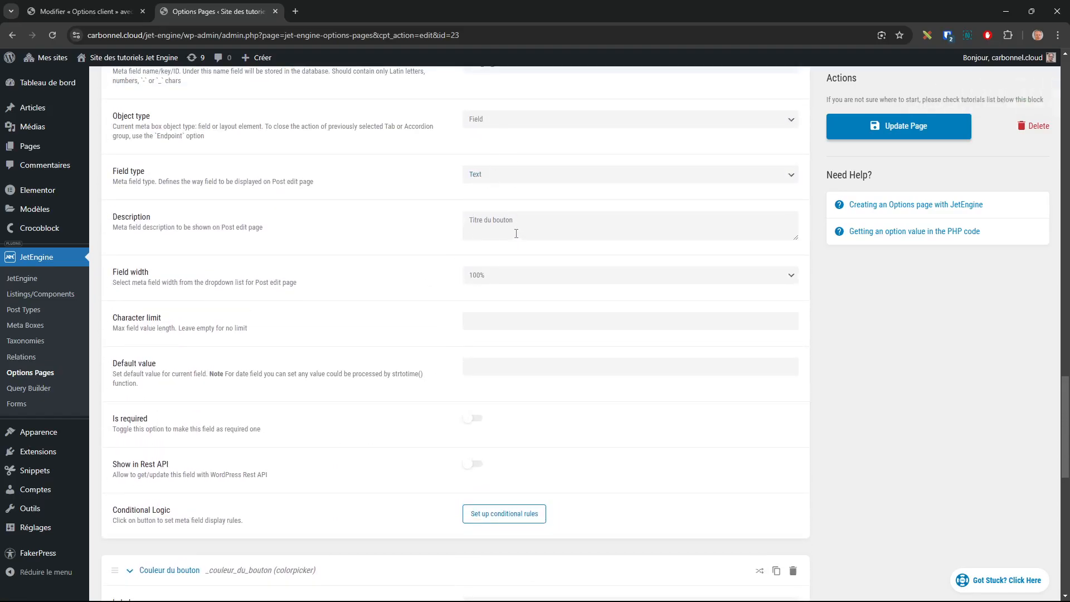
{"action": "scroll", "coordinate": [388, 183], "scroll_direction": "up", "scroll_amount": 9}
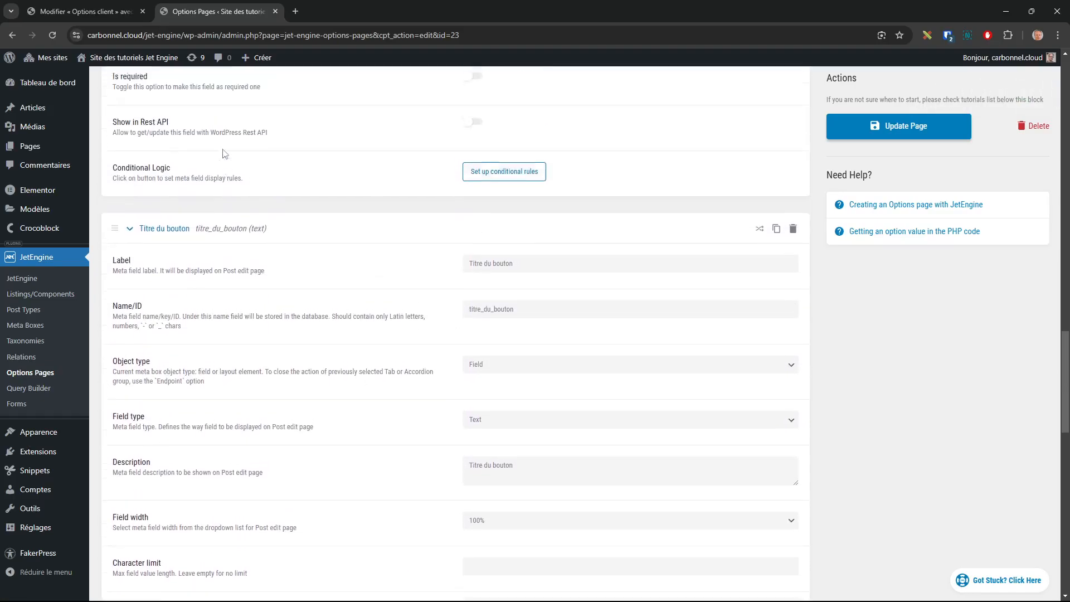
{"action": "scroll", "coordinate": [288, 181], "scroll_direction": "up", "scroll_amount": 12}
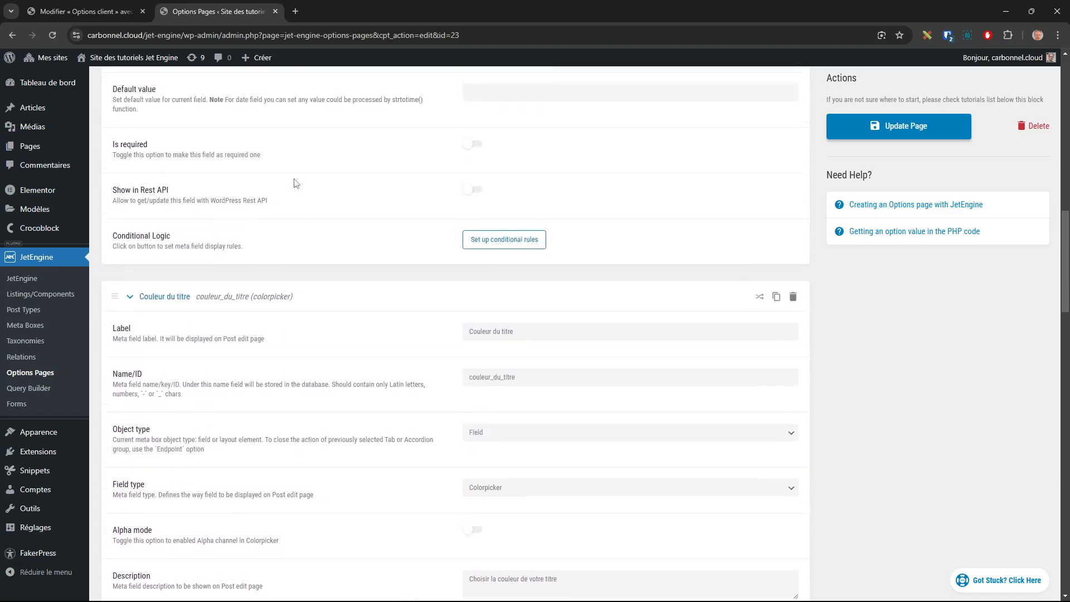
{"action": "scroll", "coordinate": [303, 179], "scroll_direction": "up", "scroll_amount": 9}
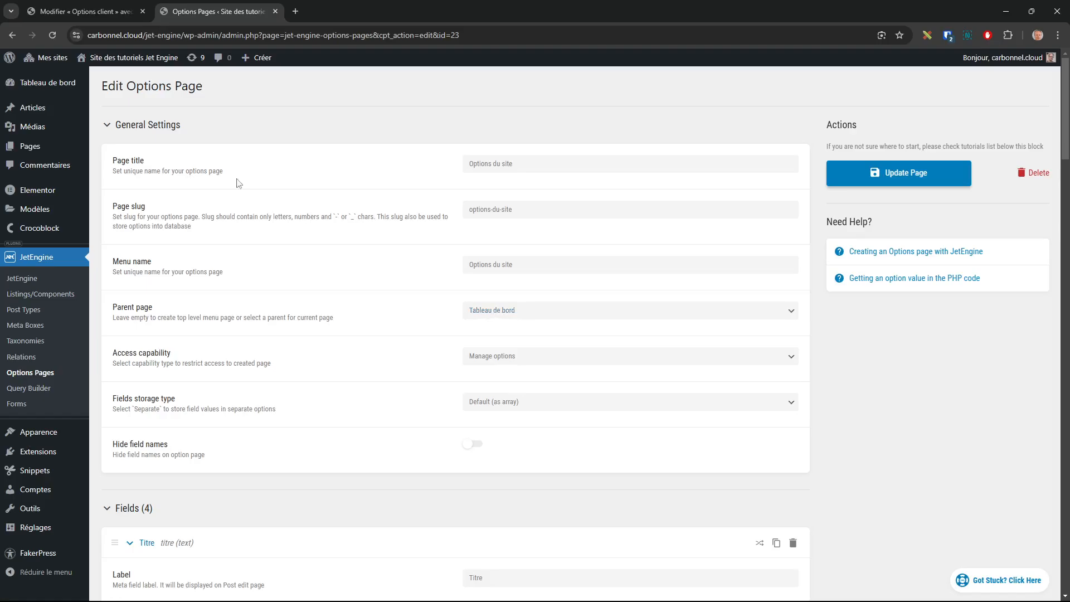
{"action": "mouse_move", "coordinate": [47, 88]}
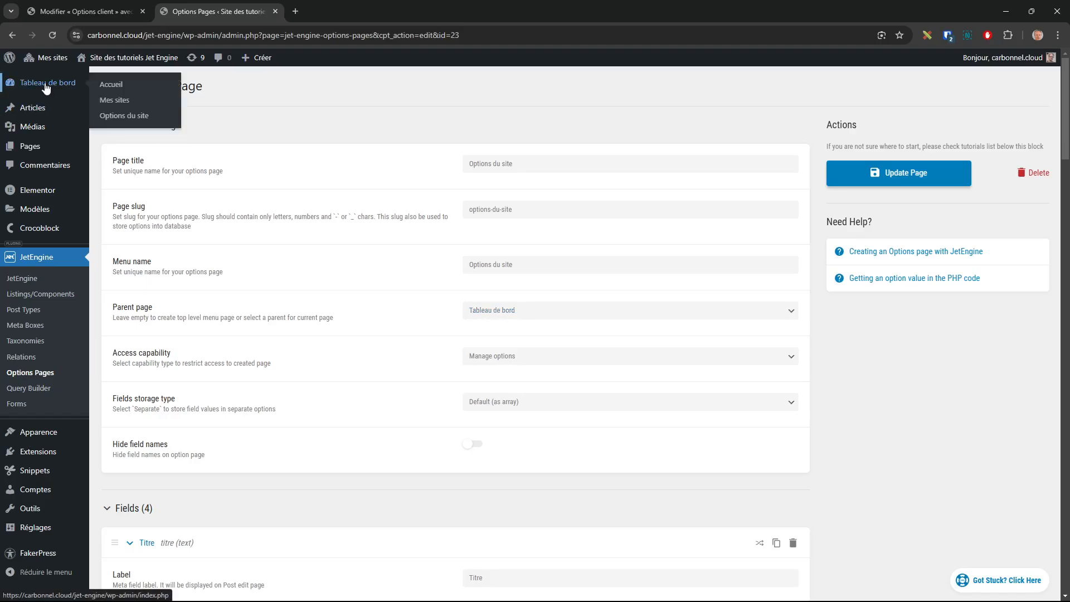
{"action": "right_click", "coordinate": [128, 119]}
{"action": "left_click", "coordinate": [184, 125]}
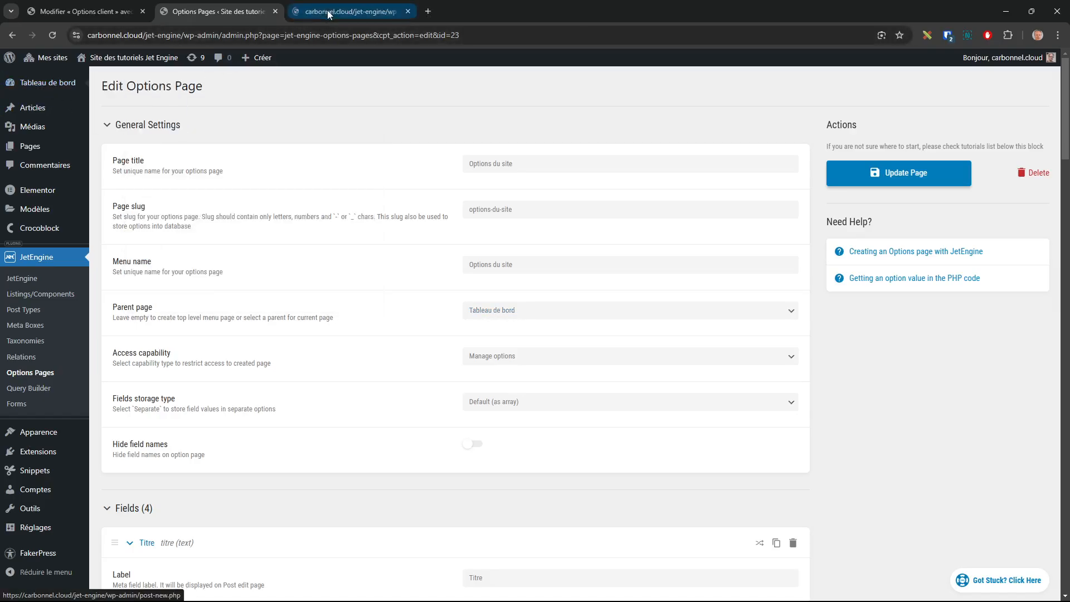
{"action": "left_click", "coordinate": [330, 18]}
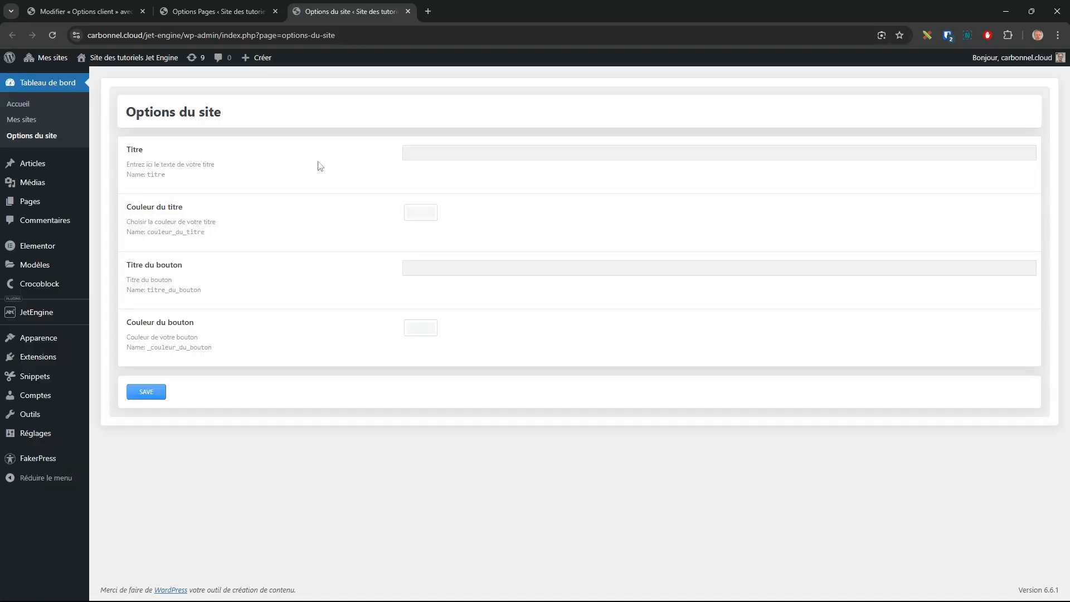
Examine the Titre input and title colour picker, and glance at the Options client editor before returning to Options du site.
{"action": "left_click", "coordinate": [444, 149]}
{"action": "left_click", "coordinate": [421, 214]}
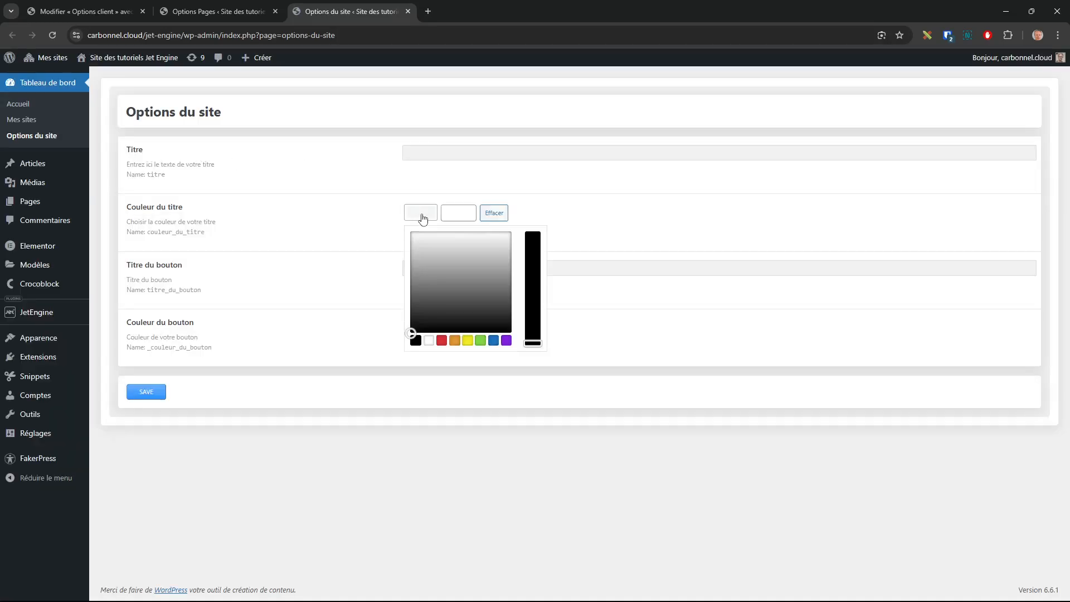
{"action": "left_click", "coordinate": [461, 361]}
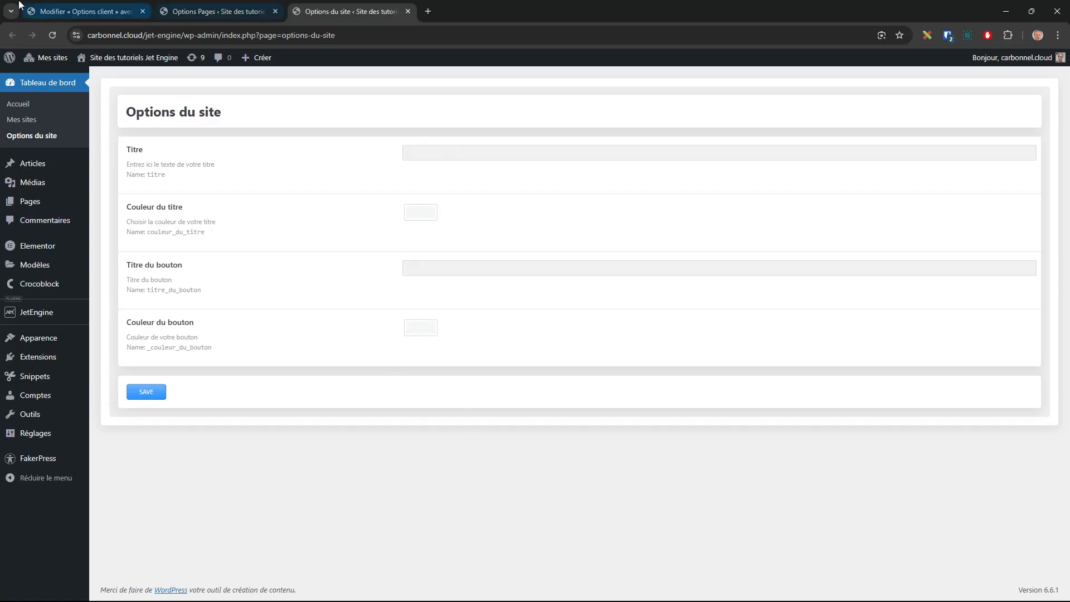
{"action": "left_click", "coordinate": [90, 11]}
{"action": "left_click", "coordinate": [329, 11]}
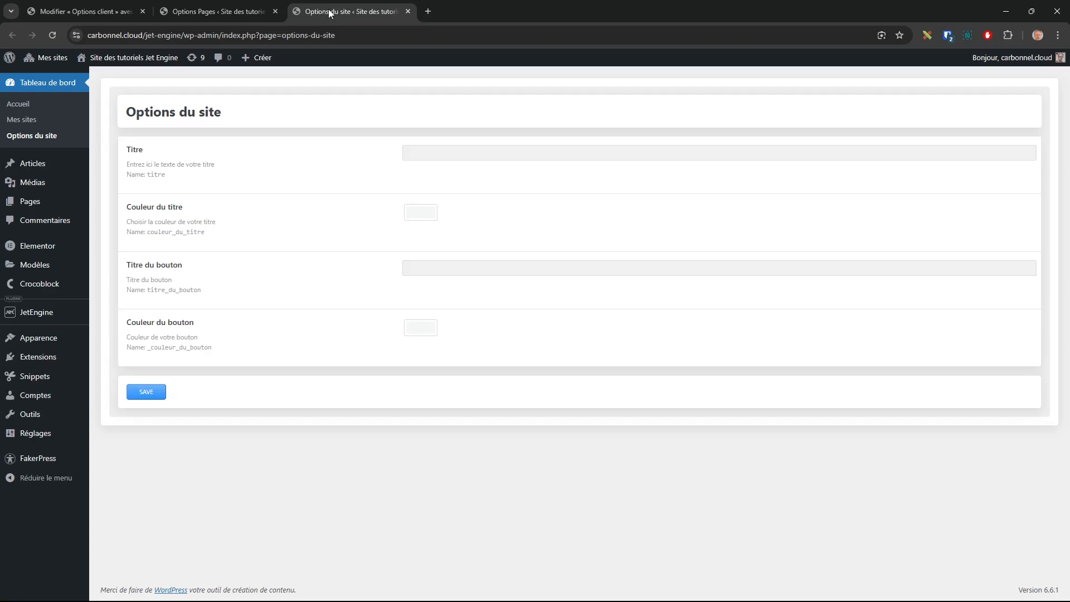
Set Titre to "Découvrez les étoiles" and Couleur du titre to the orange preset #dd9933.
{"action": "left_click", "coordinate": [466, 152]}
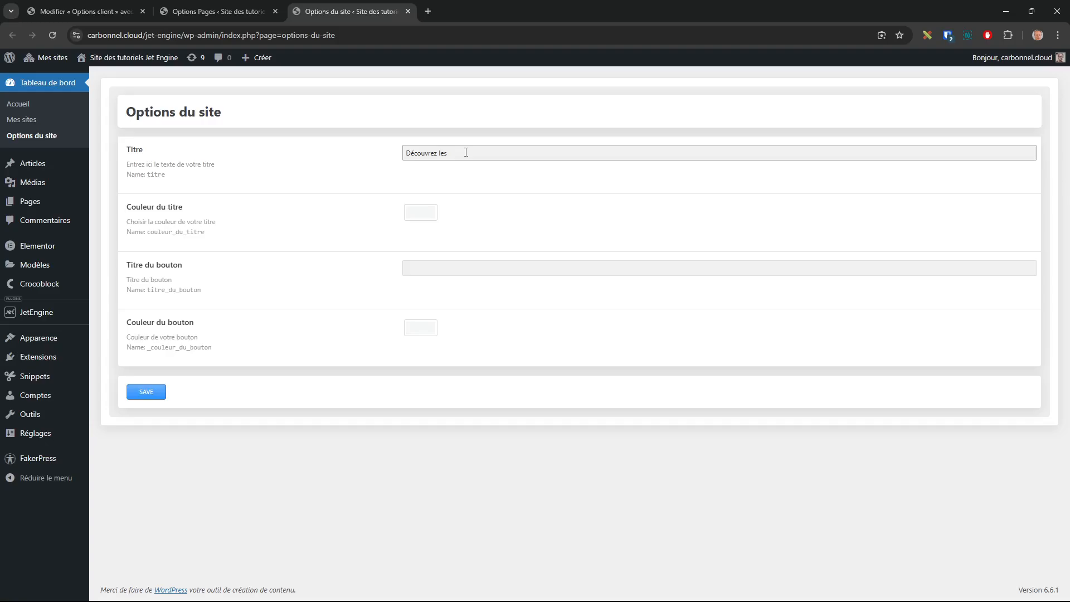
{"action": "left_click", "coordinate": [432, 211]}
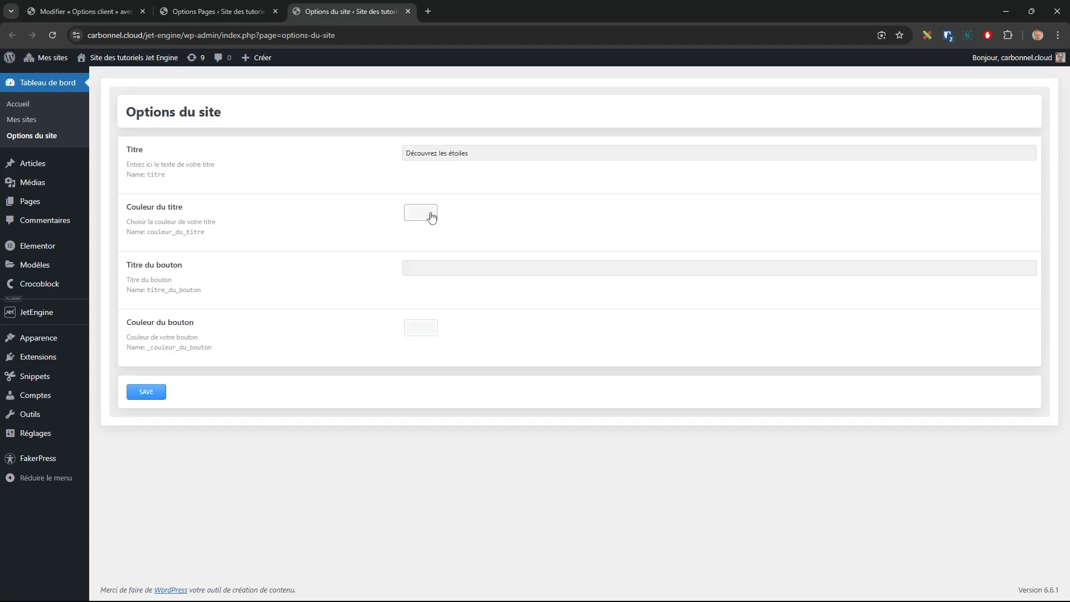
{"action": "left_click", "coordinate": [454, 340]}
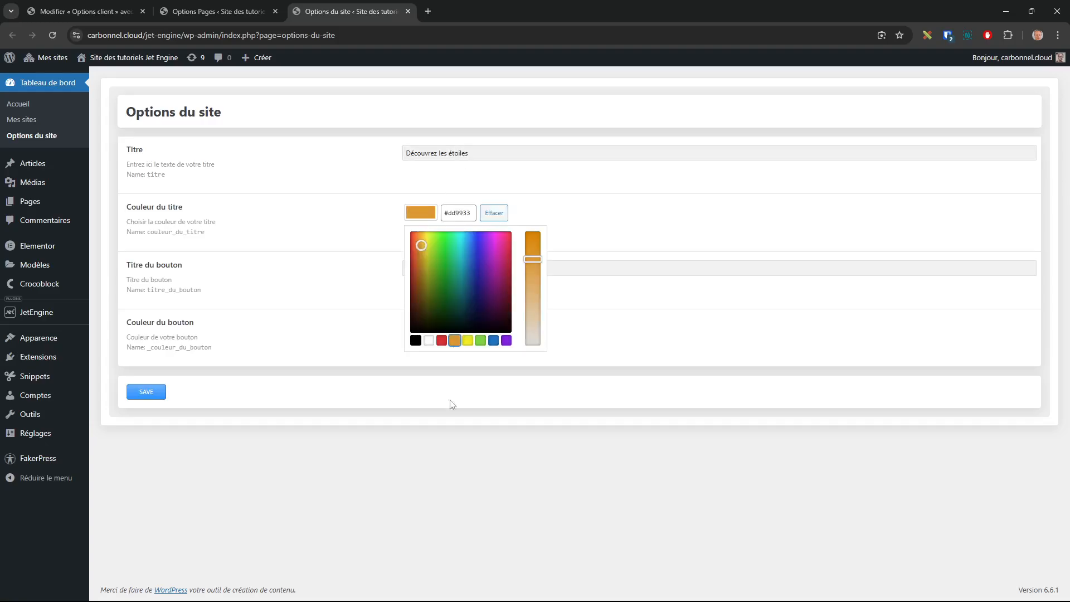
{"action": "left_click", "coordinate": [454, 469]}
Set Titre du bouton to "Découvrir" and Couleur du bouton to the orange preset #dd9933.
{"action": "left_click", "coordinate": [471, 267]}
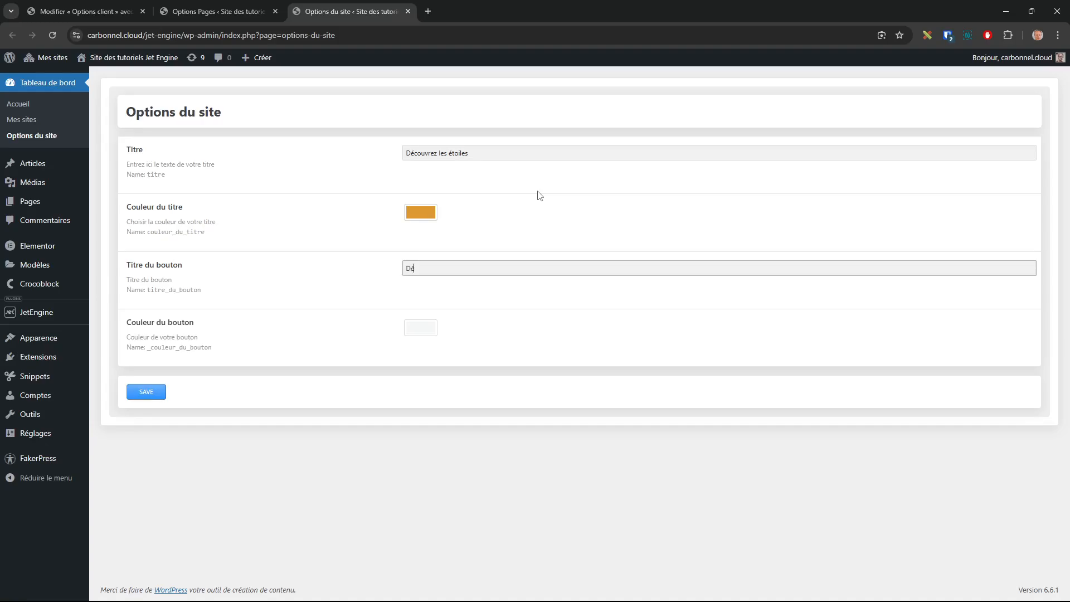
{"action": "left_click", "coordinate": [422, 329]}
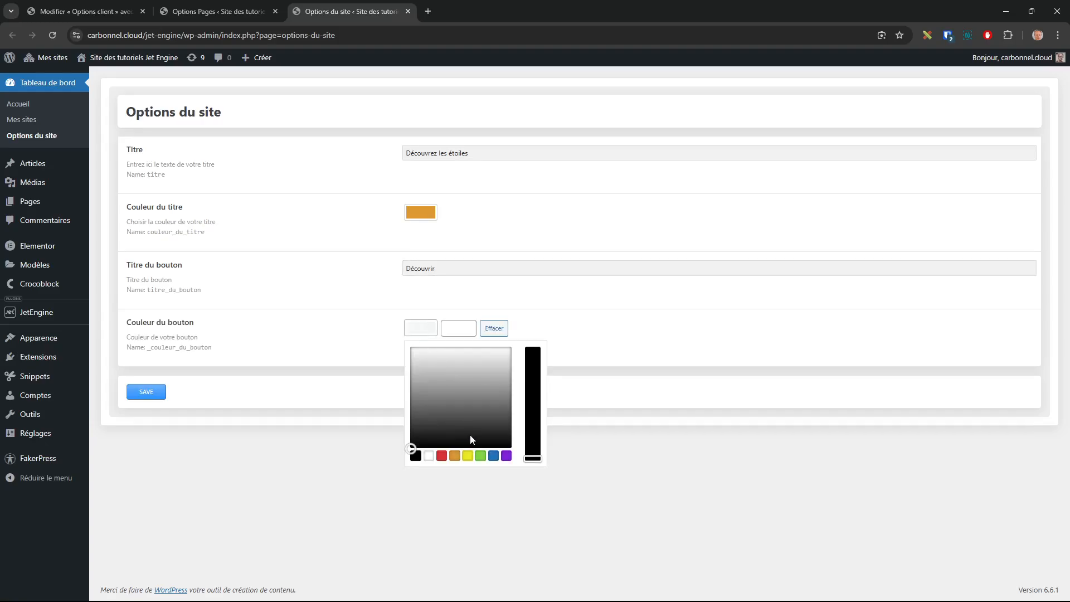
{"action": "left_click", "coordinate": [454, 456]}
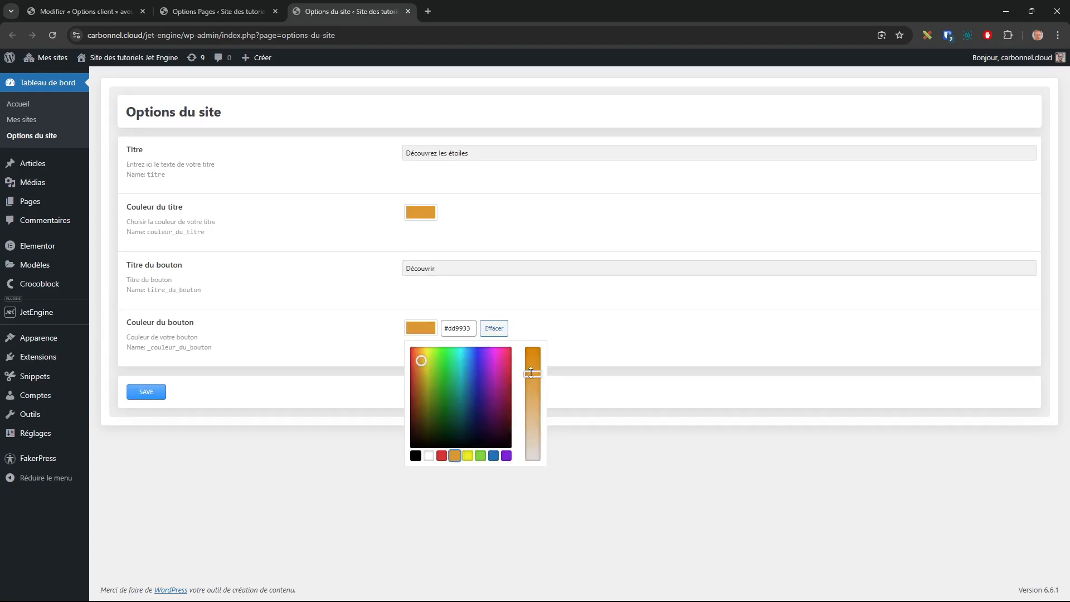
Lighten Couleur du bouton to #ddbe8b and save the Options du site page.
{"action": "left_click_drag", "start_coordinate": [531, 373], "coordinate": [528, 420]}
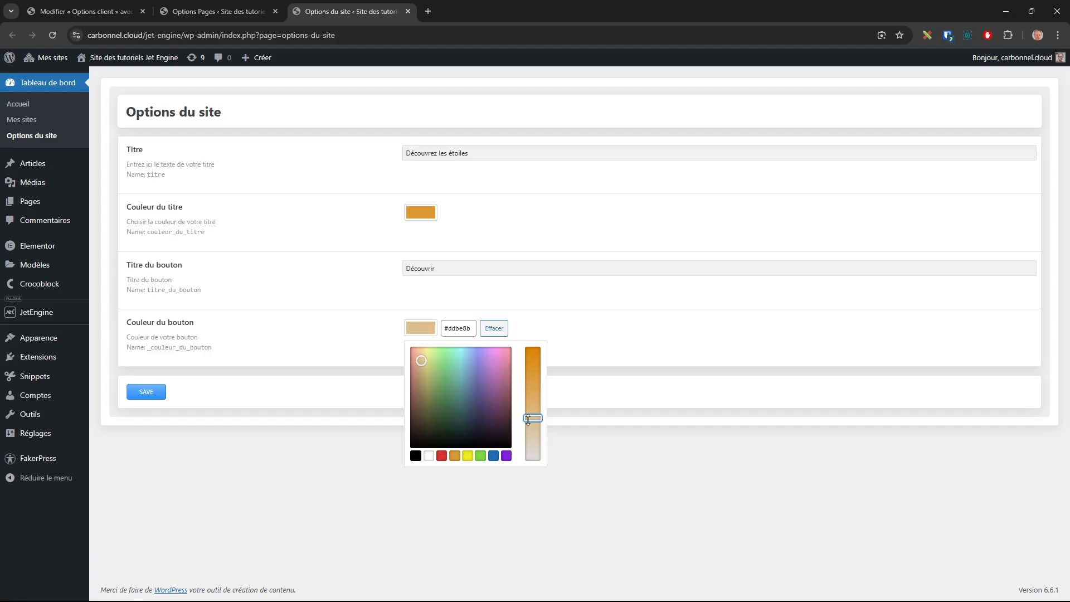
{"action": "left_click", "coordinate": [634, 463]}
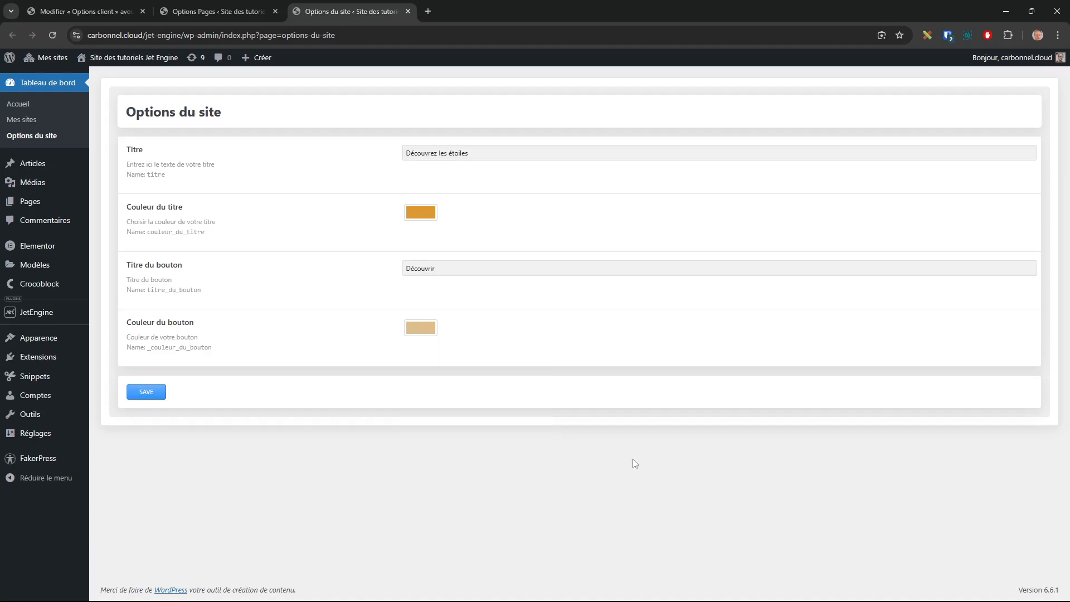
{"action": "left_click", "coordinate": [153, 394]}
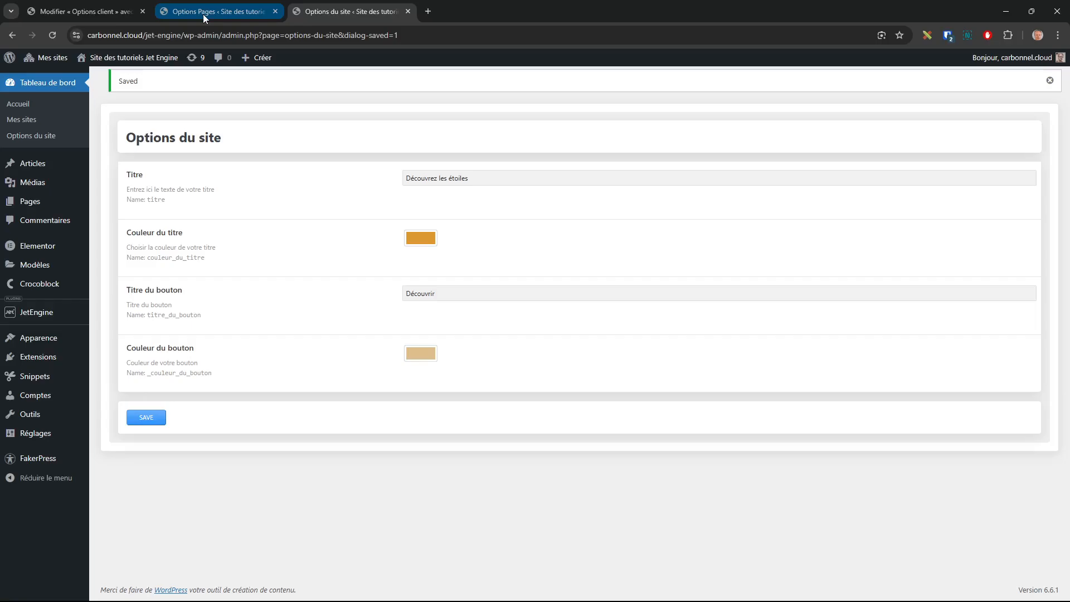
Reload the Options client Elementor editor, select the heading above the image for editing, and glance at the saved site options.
{"action": "left_click", "coordinate": [108, 12]}
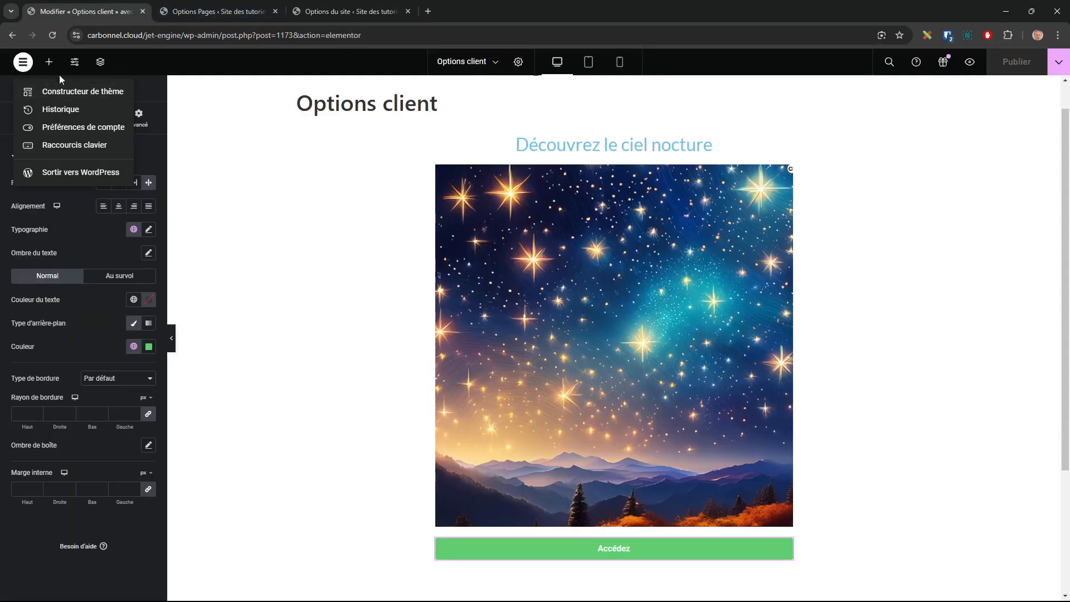
{"action": "left_click", "coordinate": [53, 35]}
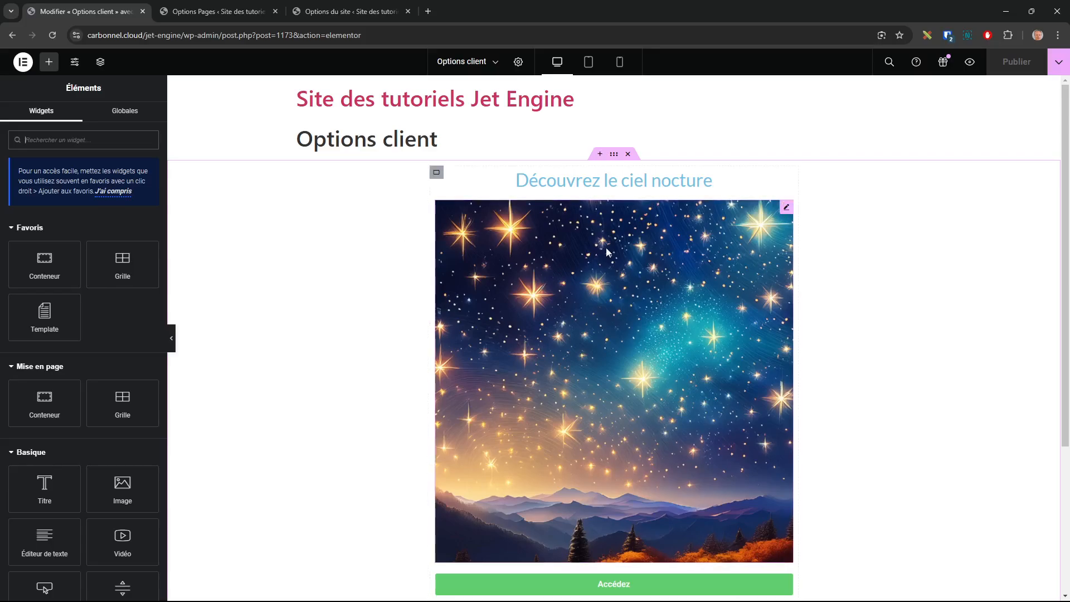
{"action": "left_click", "coordinate": [670, 187]}
{"action": "left_click", "coordinate": [326, 12]}
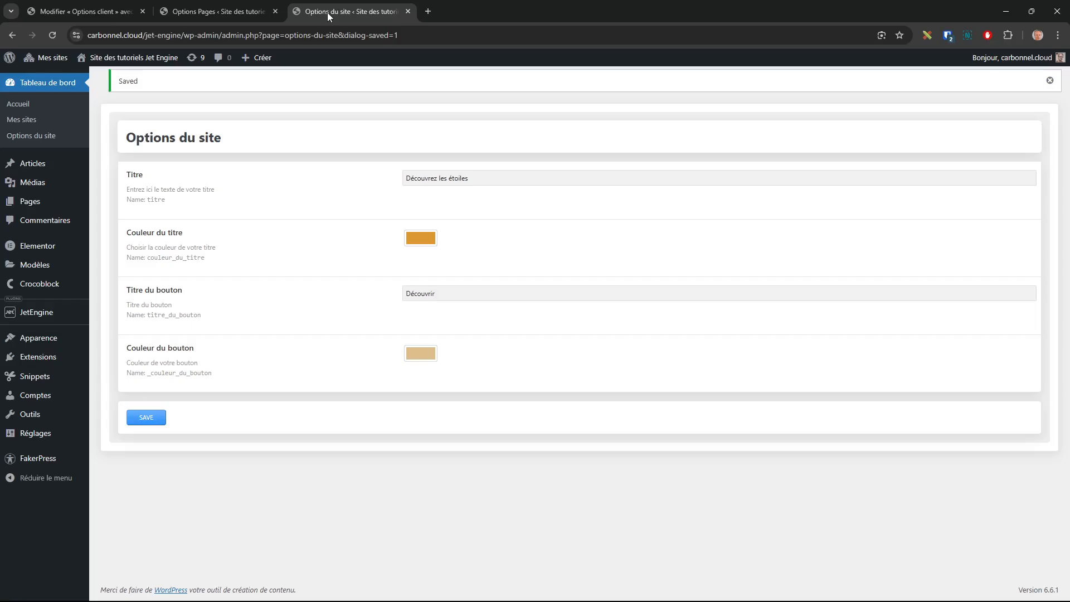
{"action": "left_click", "coordinate": [99, 10]}
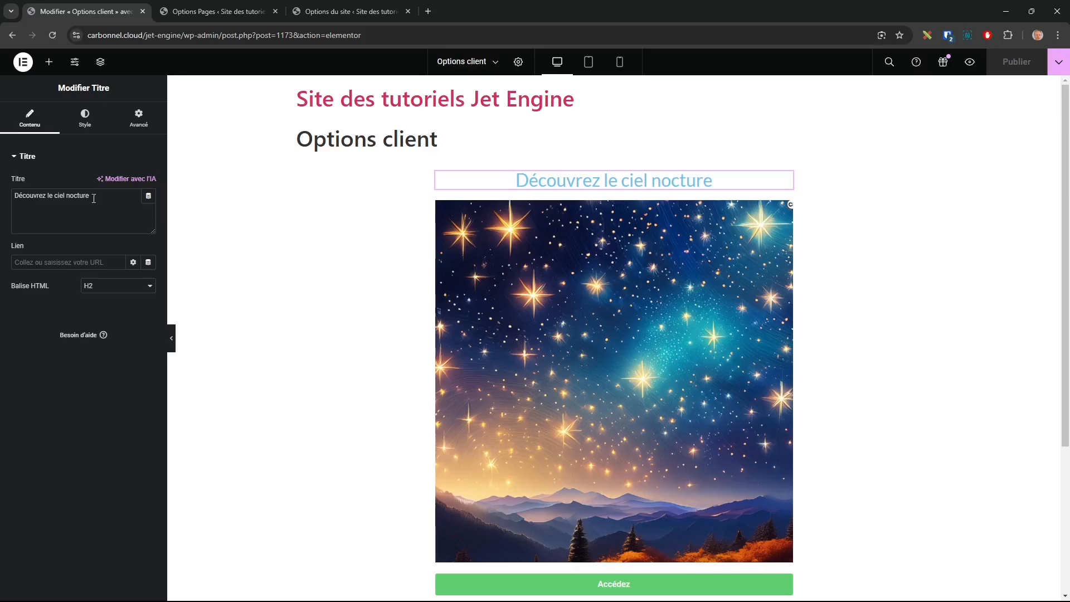
Link the heading's text to the JetEngine Option dynamic tag with the Titre option from Options du site.
{"action": "left_click", "coordinate": [149, 200]}
{"action": "left_click_drag", "start_coordinate": [150, 230], "coordinate": [147, 328]}
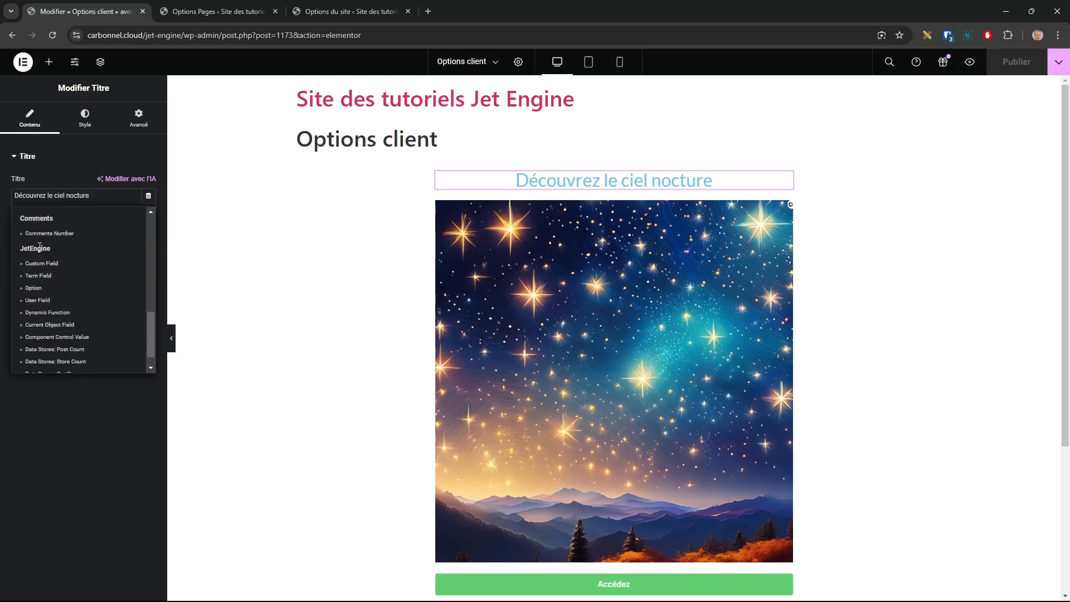
{"action": "left_click", "coordinate": [34, 289]}
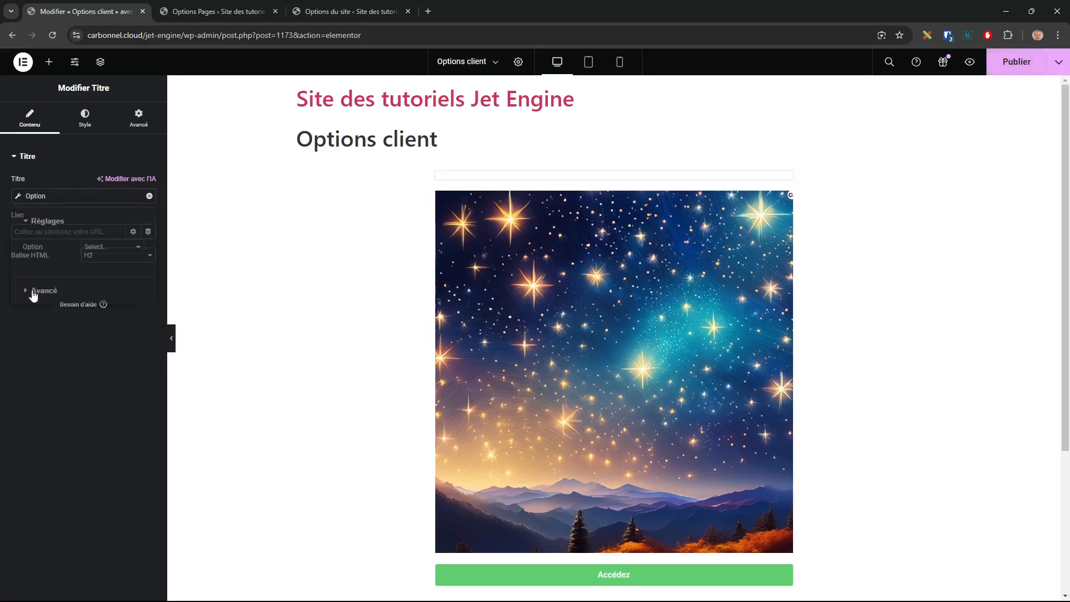
{"action": "left_click", "coordinate": [95, 249]}
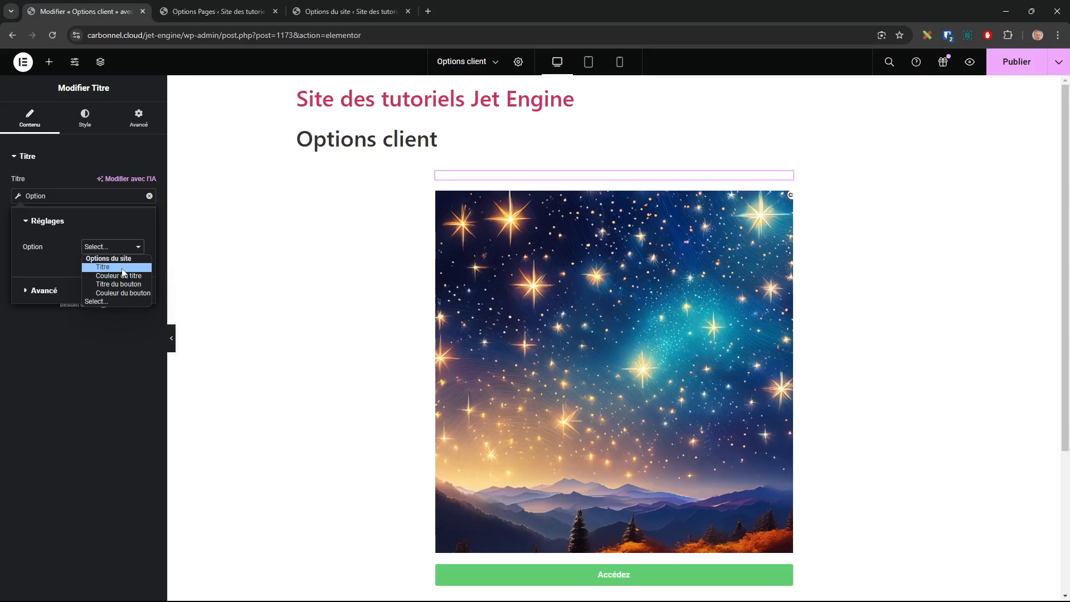
{"action": "left_click", "coordinate": [123, 268]}
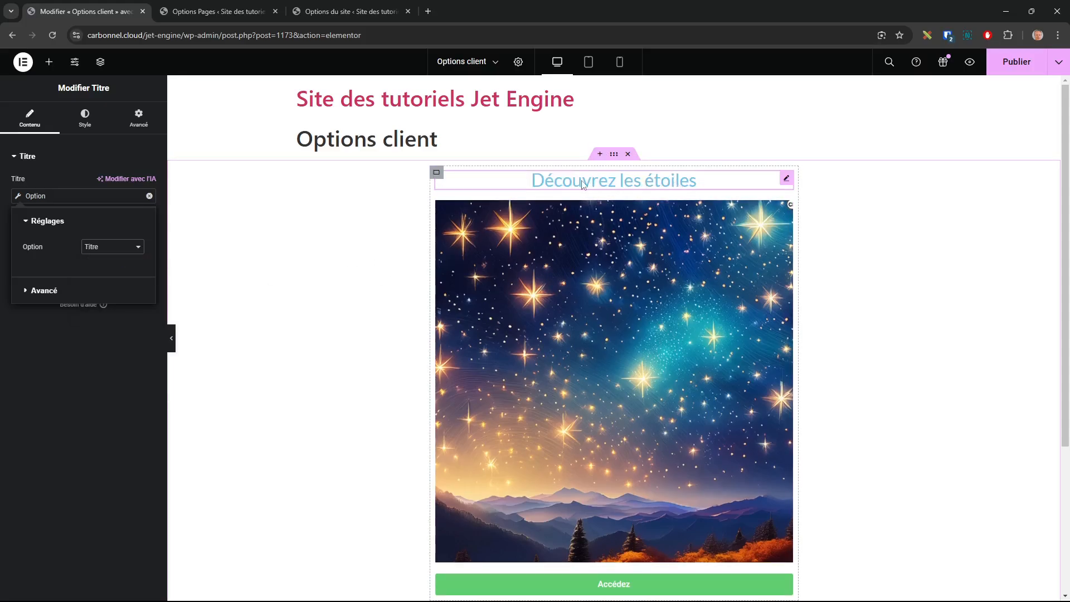
Compare the heading text on Options client with the Titre value on the Options du site page.
{"action": "left_click", "coordinate": [336, 9]}
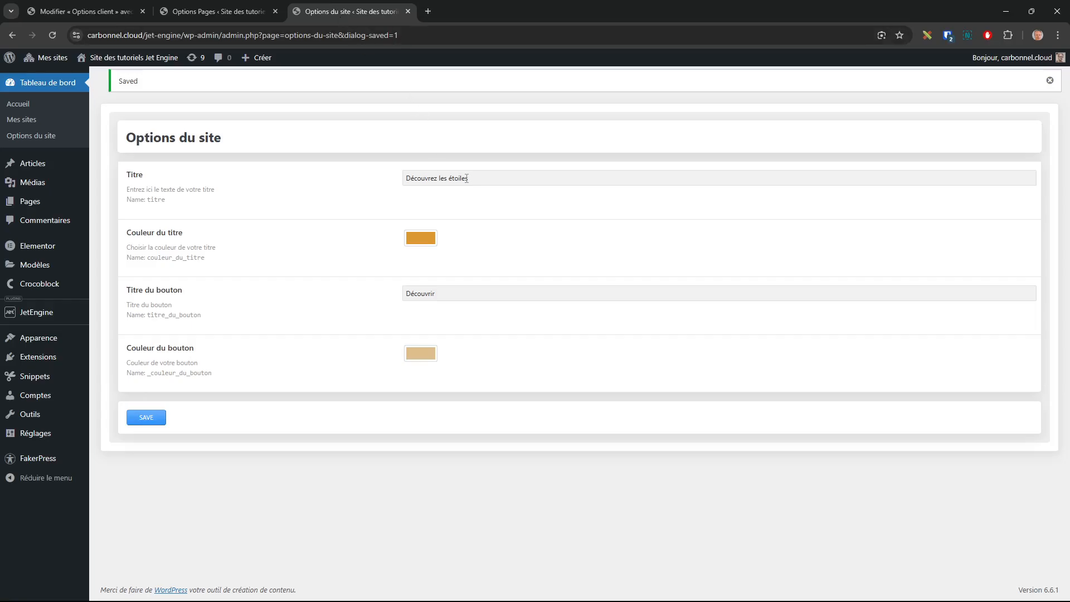
{"action": "left_click", "coordinate": [84, 11]}
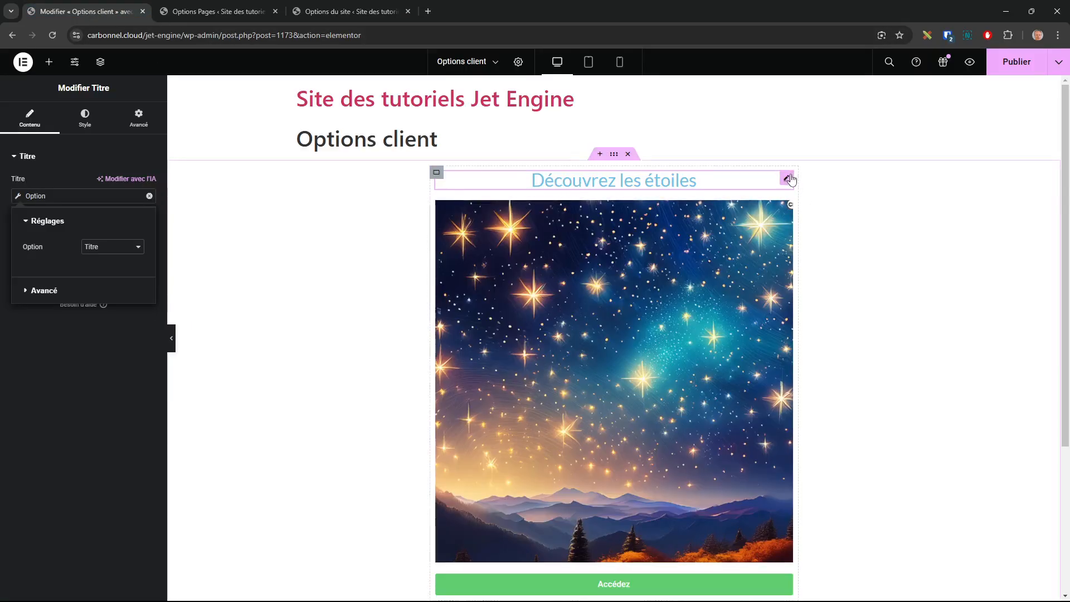
{"action": "left_click", "coordinate": [249, 13]}
{"action": "left_click", "coordinate": [361, 14]}
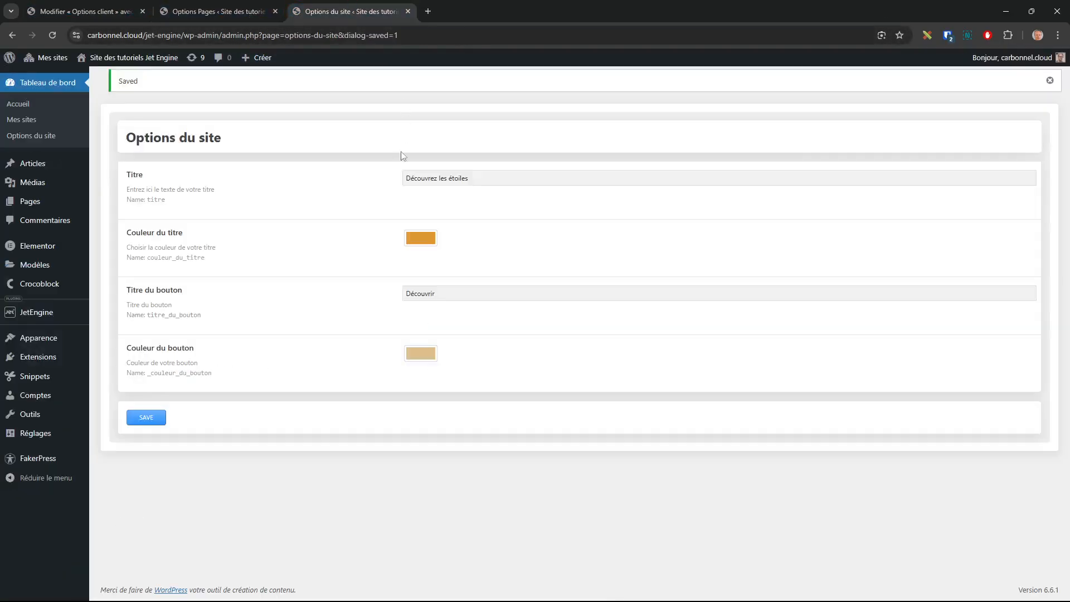
{"action": "left_click", "coordinate": [84, 11]}
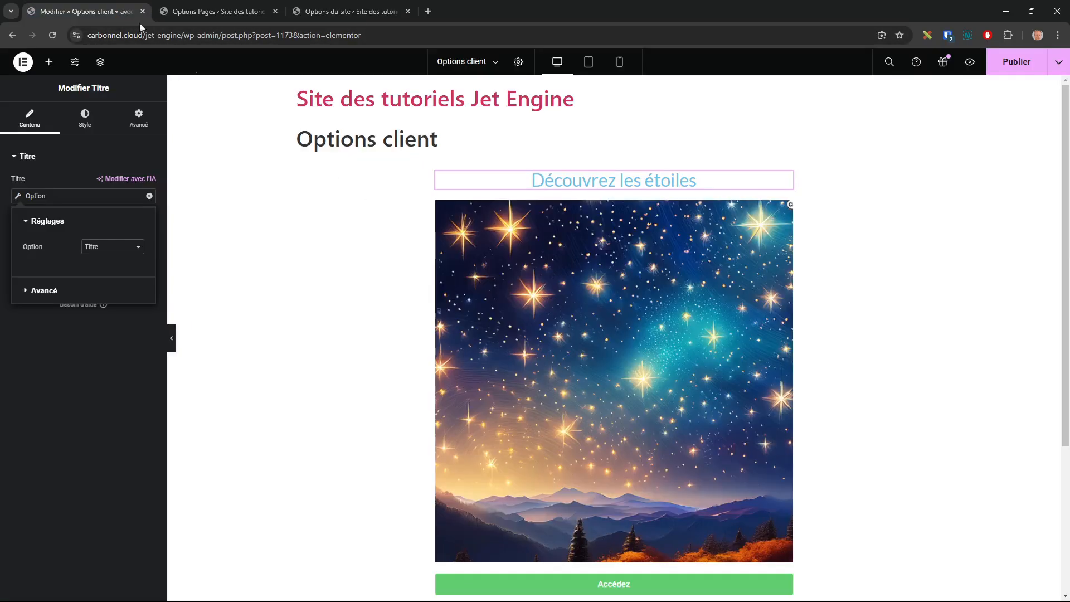
Link the heading's text colour to the JetEngine Option dynamic tag with the Couleur du titre option.
{"action": "left_click", "coordinate": [84, 118]}
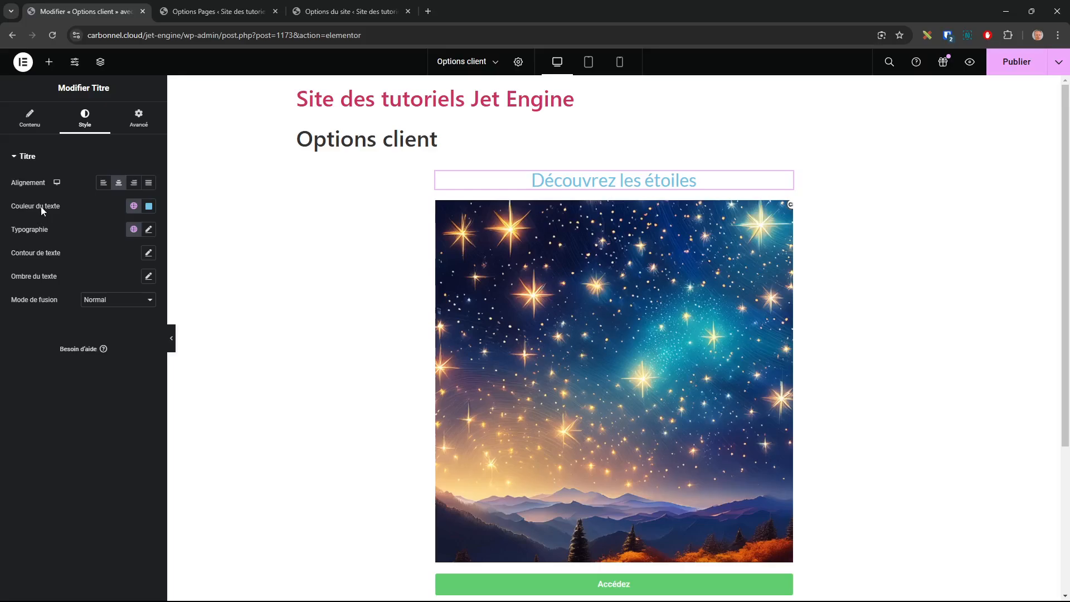
{"action": "left_click", "coordinate": [149, 206]}
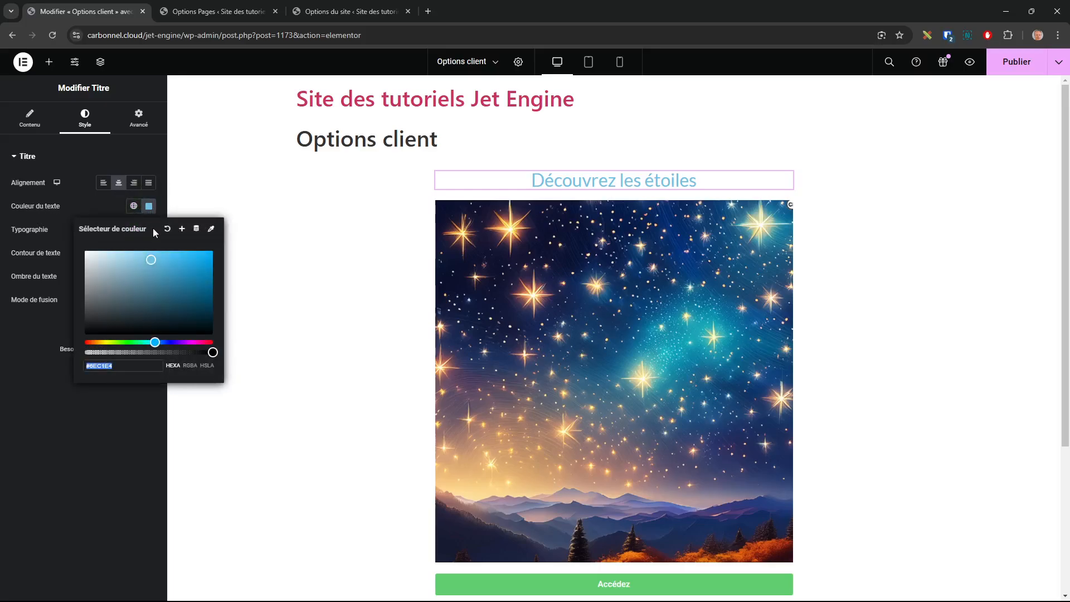
{"action": "left_click", "coordinate": [196, 230]}
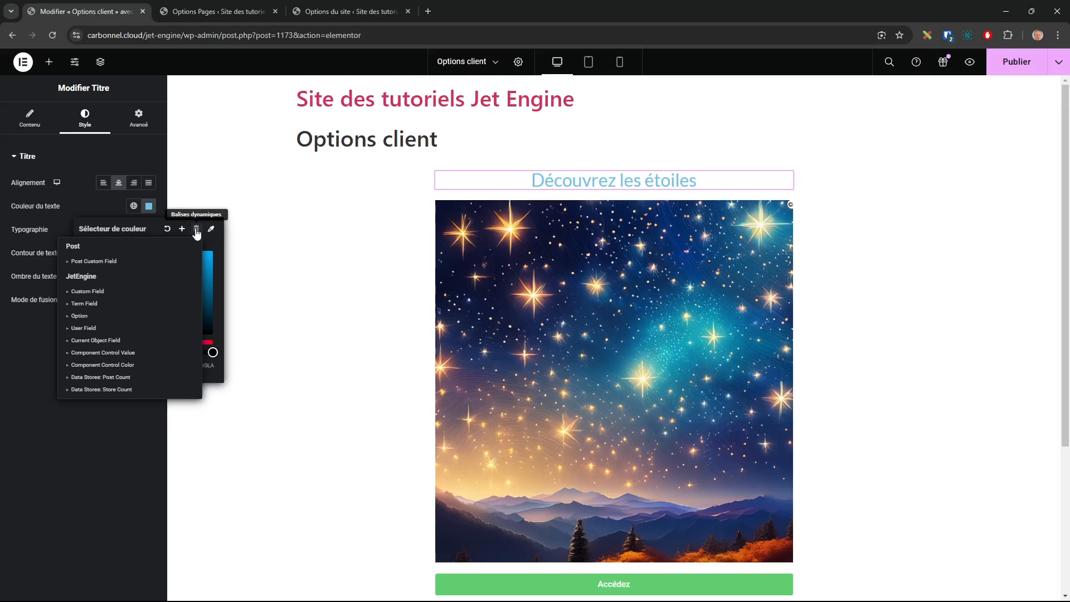
{"action": "left_click", "coordinate": [93, 316]}
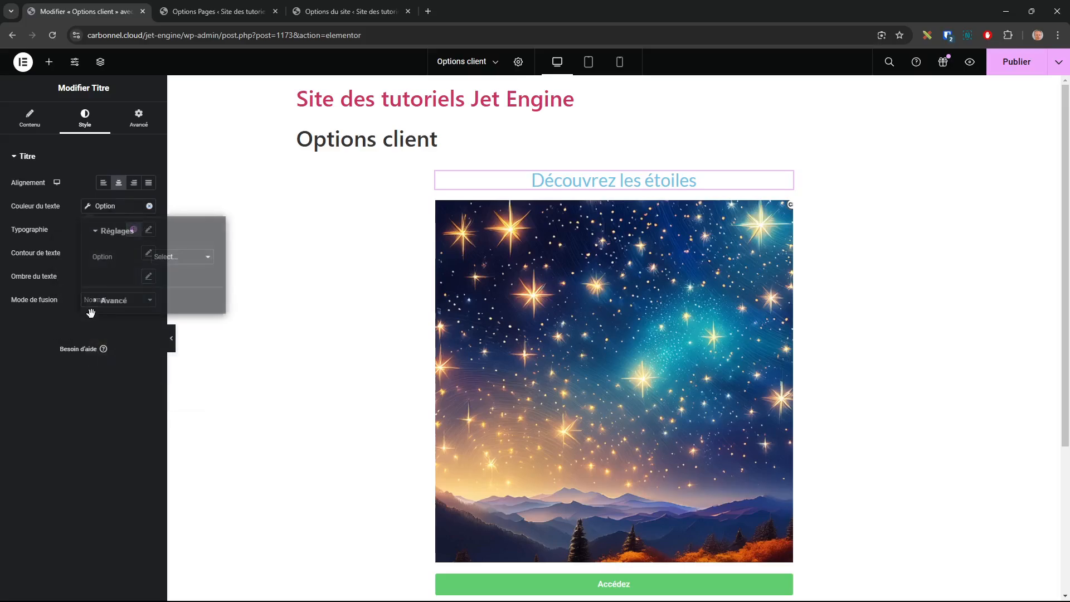
{"action": "left_click", "coordinate": [197, 257]}
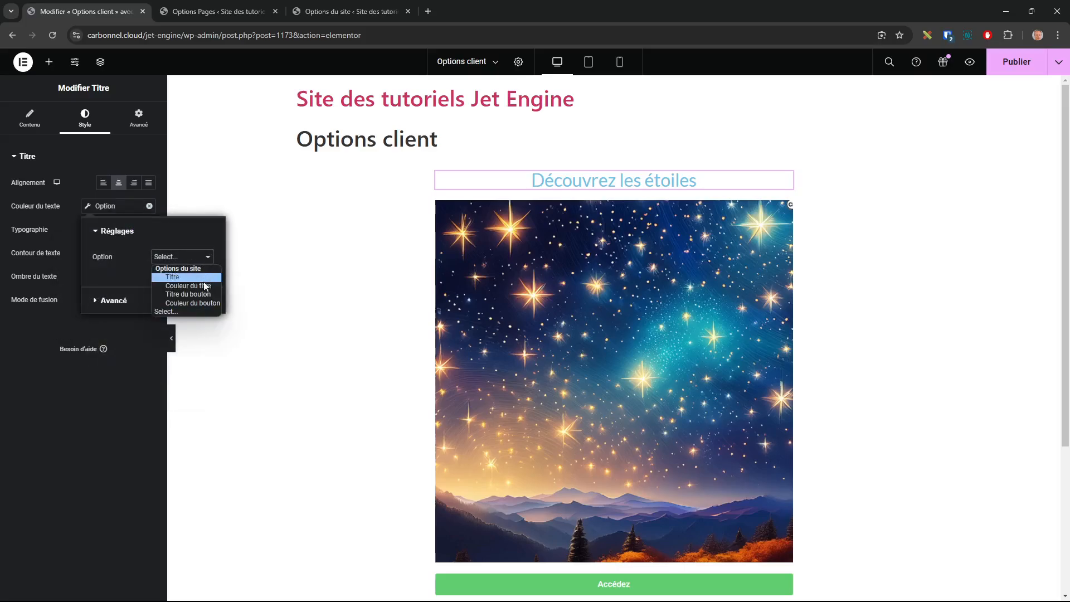
{"action": "left_click", "coordinate": [196, 285]}
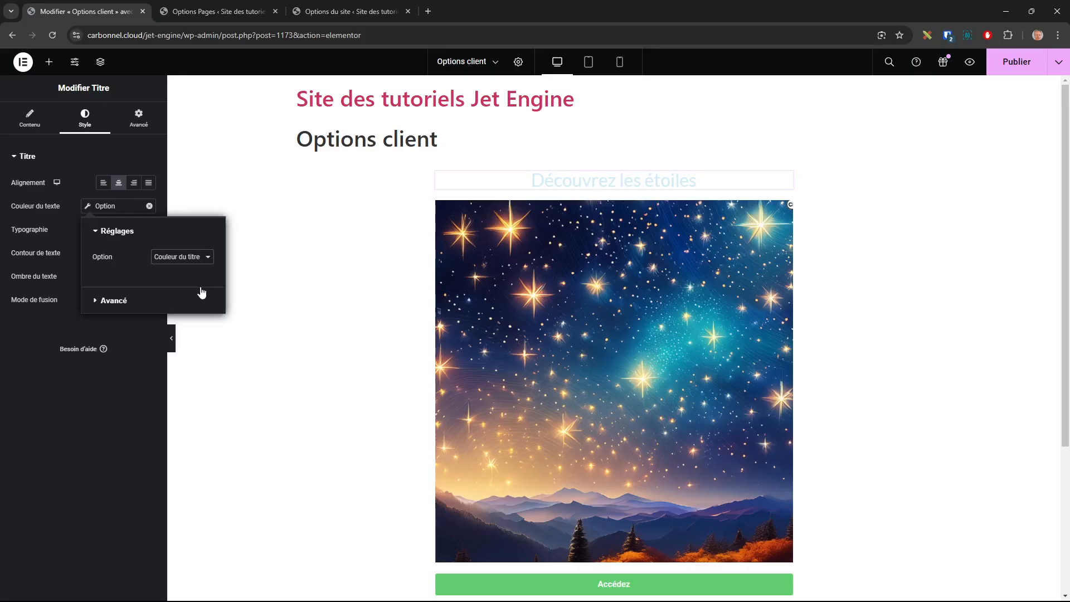
{"action": "left_click", "coordinate": [100, 430]}
Link the text of the button below the image to the JetEngine Option dynamic tag with the Titre du bouton option.
{"action": "scroll", "coordinate": [670, 446], "scroll_direction": "down", "scroll_amount": 1}
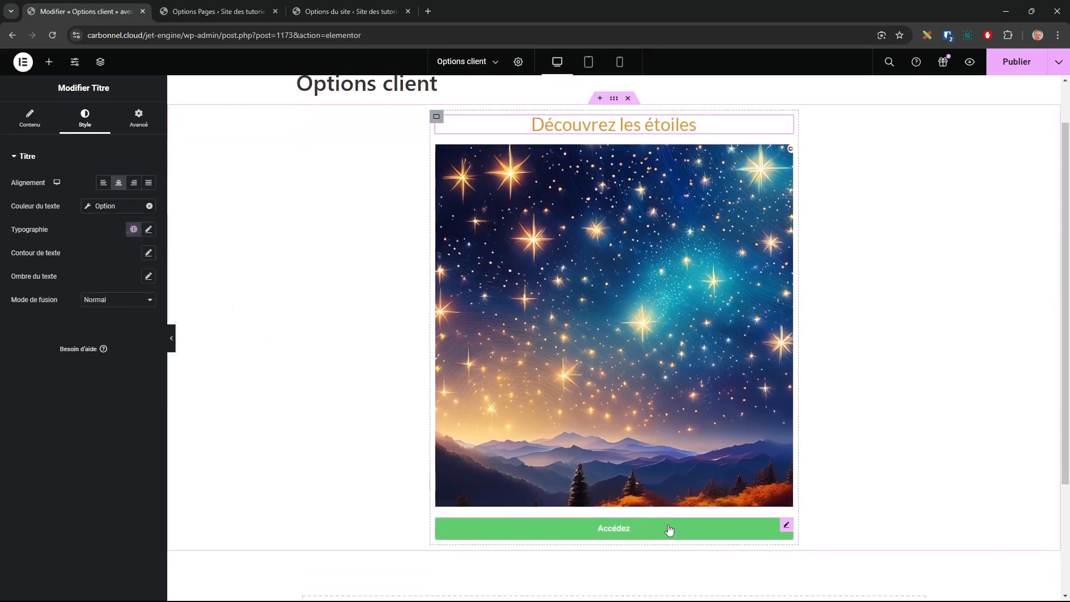
{"action": "left_click", "coordinate": [787, 526]}
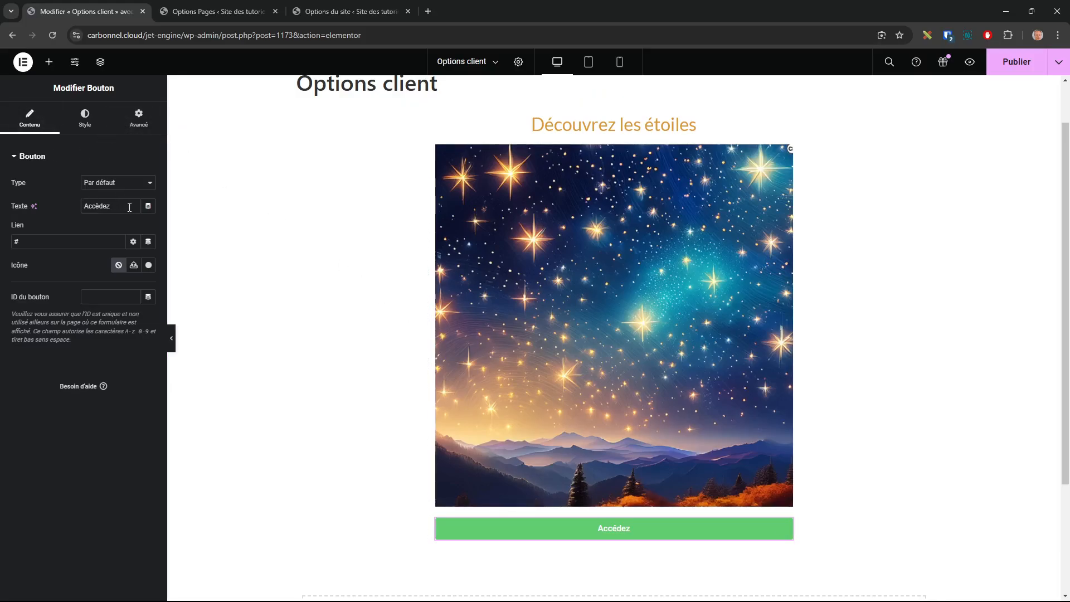
{"action": "left_click", "coordinate": [148, 205]}
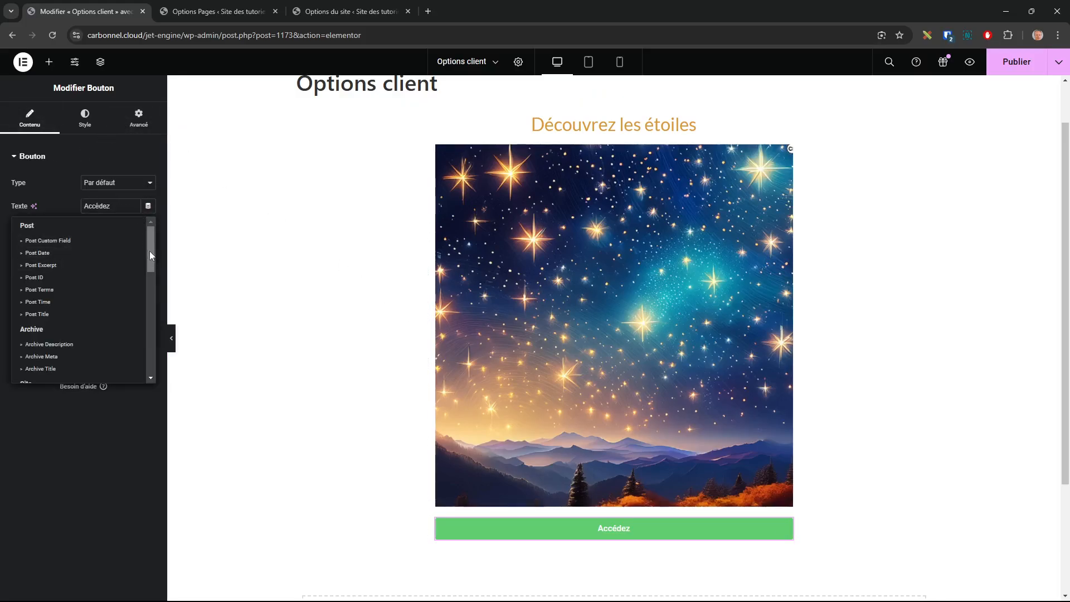
{"action": "left_click_drag", "start_coordinate": [150, 251], "coordinate": [91, 336]}
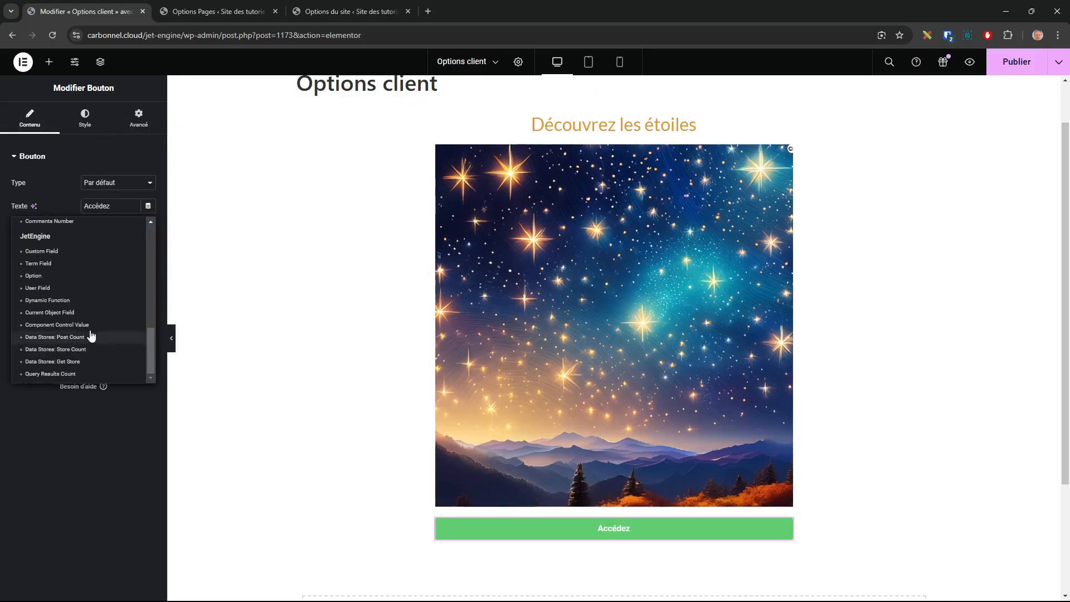
{"action": "left_click", "coordinate": [58, 279]}
{"action": "left_click", "coordinate": [180, 257]}
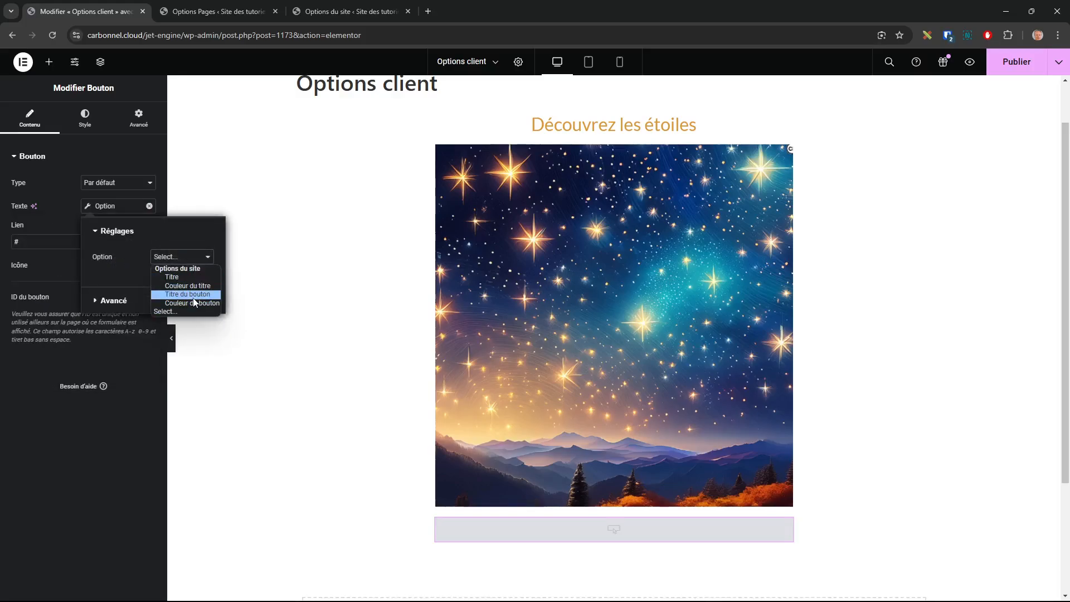
{"action": "left_click", "coordinate": [194, 298]}
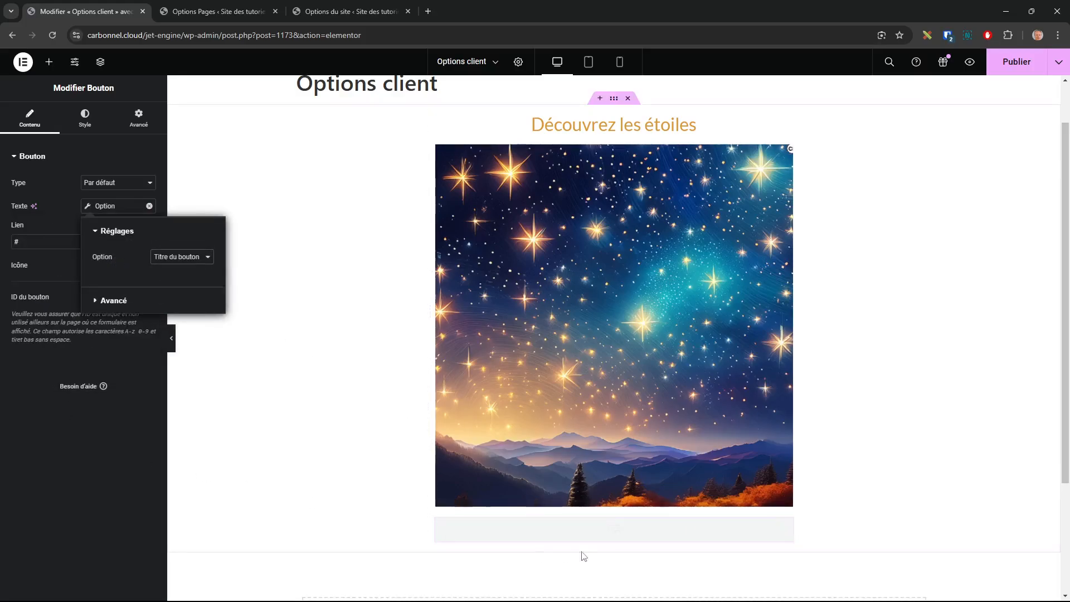
{"action": "left_click", "coordinate": [82, 137]}
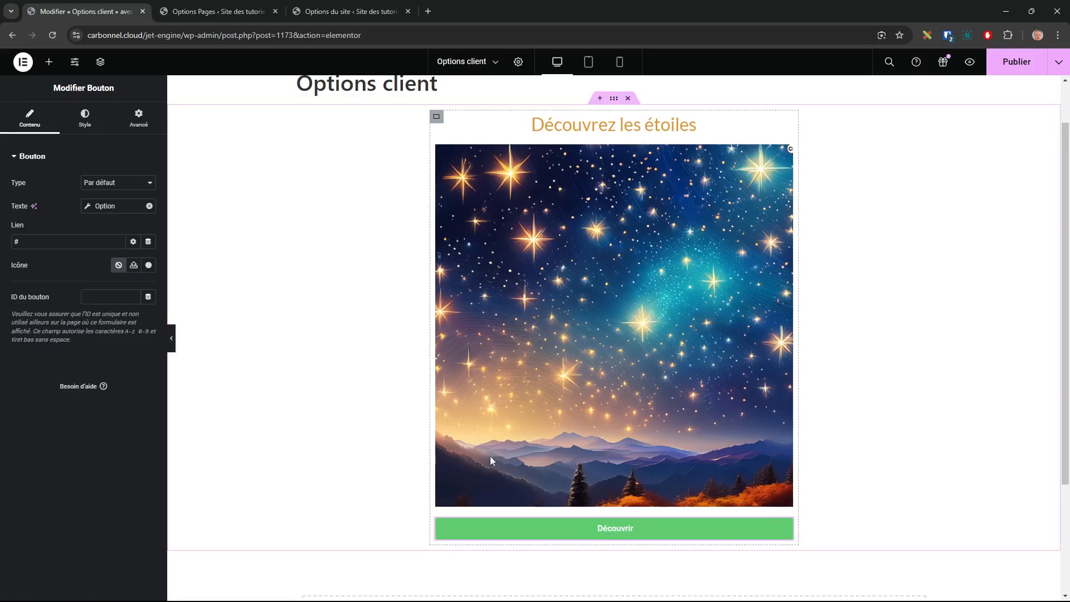
Set the button's typography to the Majuscule transformation and a size of 1.6 em.
{"action": "left_click", "coordinate": [85, 118]}
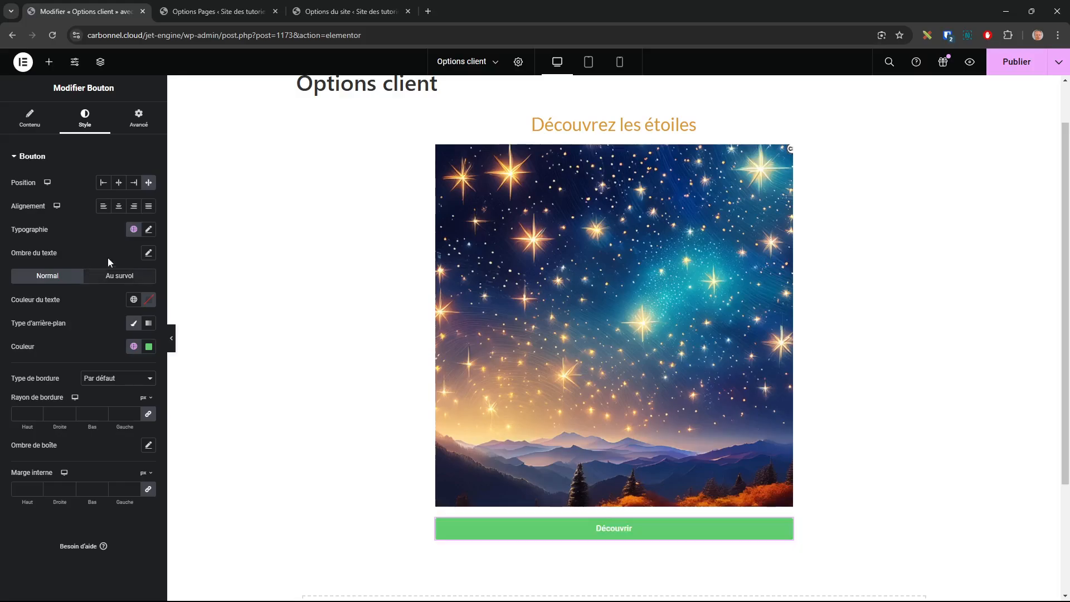
{"action": "left_click", "coordinate": [149, 229]}
{"action": "left_click", "coordinate": [115, 364]}
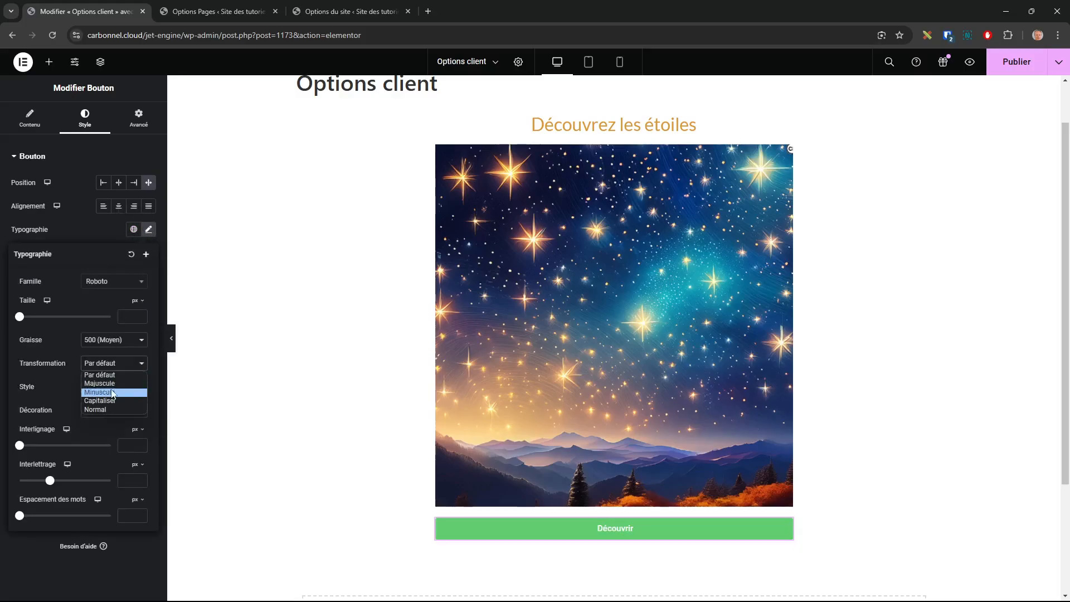
{"action": "left_click", "coordinate": [113, 384]}
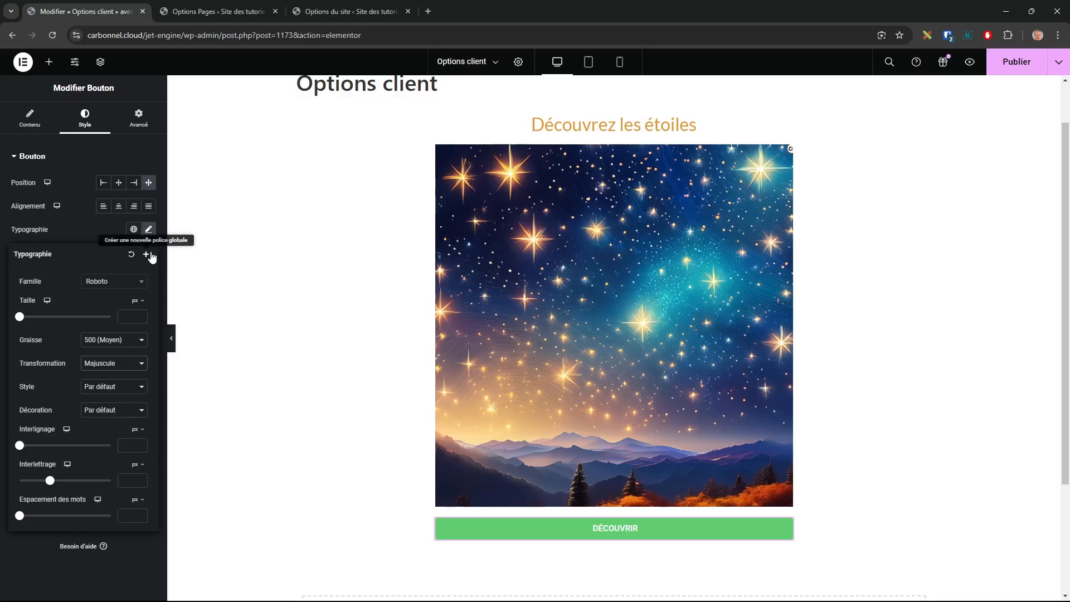
{"action": "left_click", "coordinate": [137, 301]}
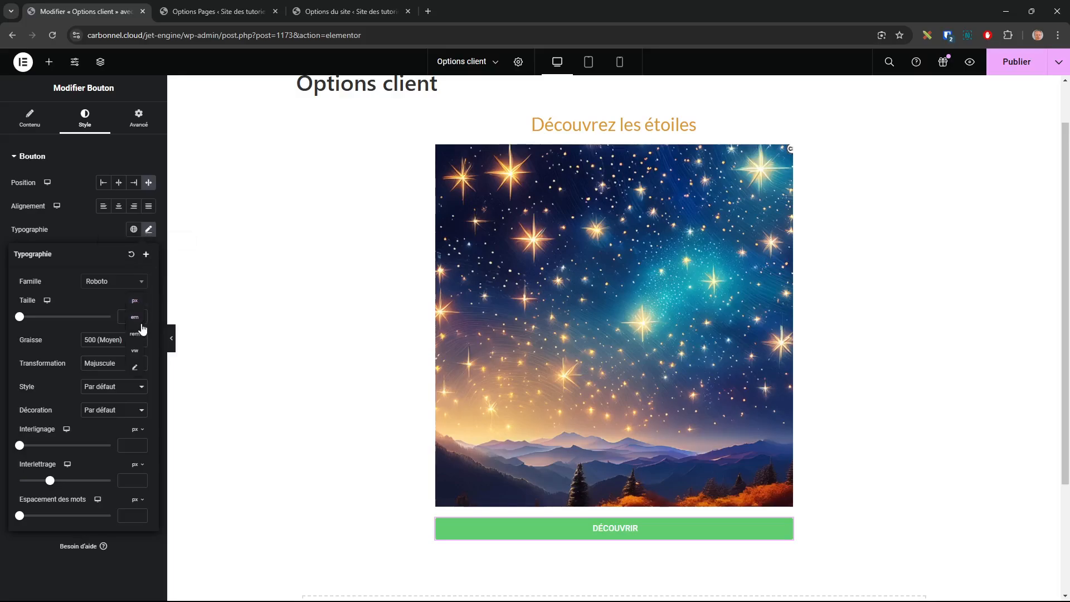
{"action": "left_click", "coordinate": [137, 320]}
{"action": "left_click", "coordinate": [129, 316]}
{"action": "type", "text": "1.6"}
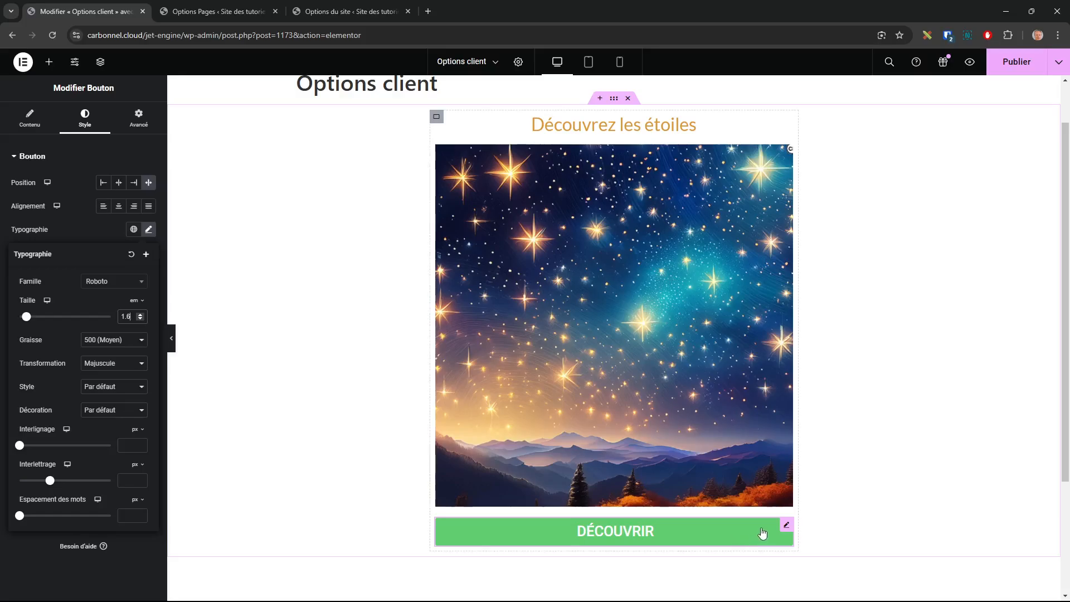
Link the button's background colour to the JetEngine Option dynamic tag with the Couleur du bouton option.
{"action": "left_click", "coordinate": [787, 525]}
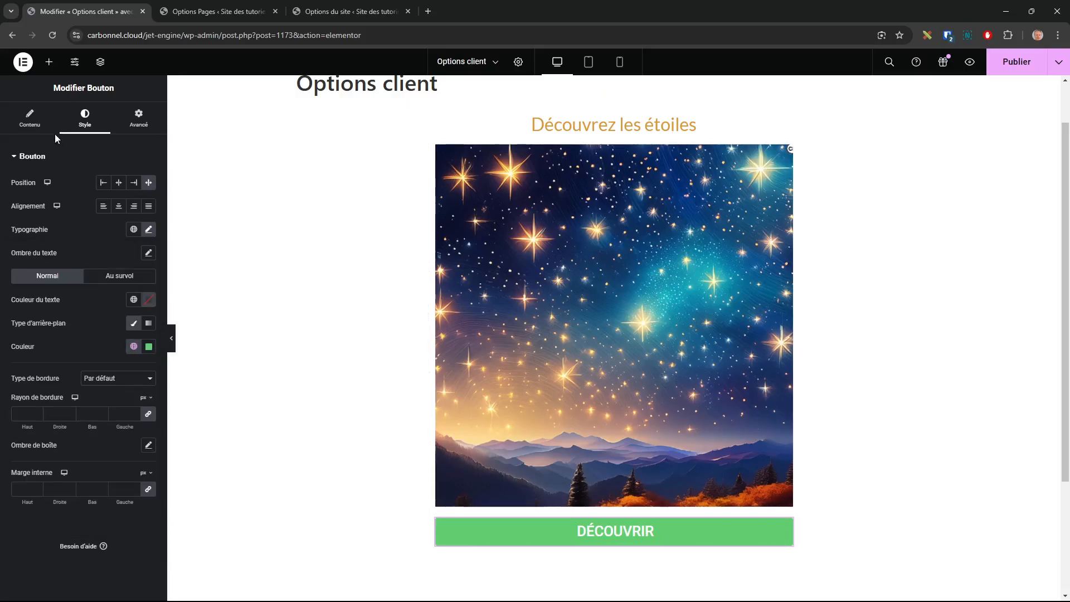
{"action": "left_click", "coordinate": [133, 324]}
{"action": "left_click", "coordinate": [134, 323]}
{"action": "left_click", "coordinate": [149, 347]}
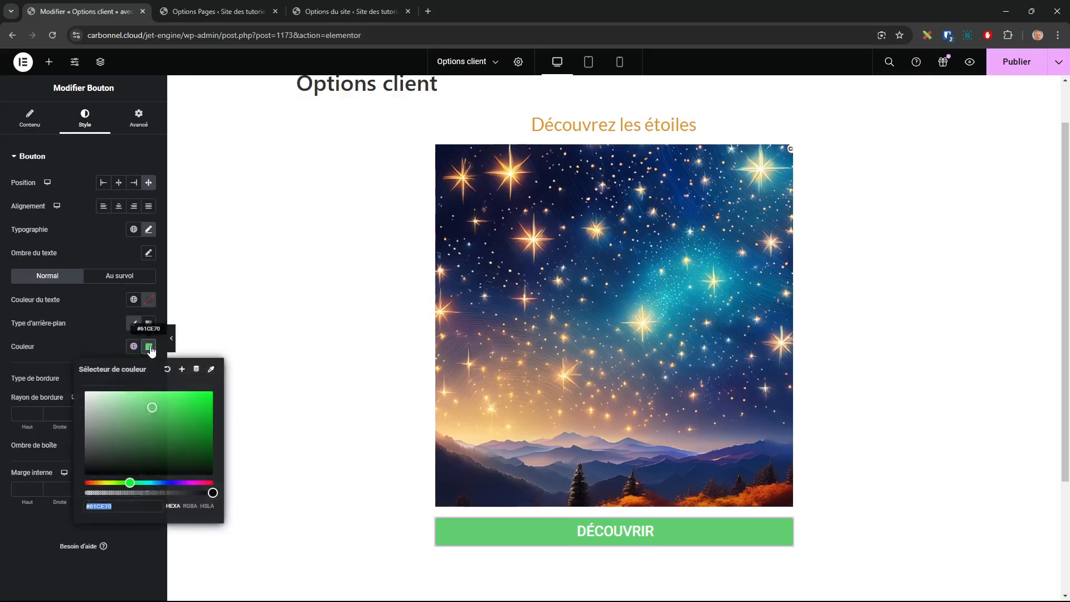
{"action": "left_click", "coordinate": [197, 372]}
{"action": "left_click", "coordinate": [89, 461]}
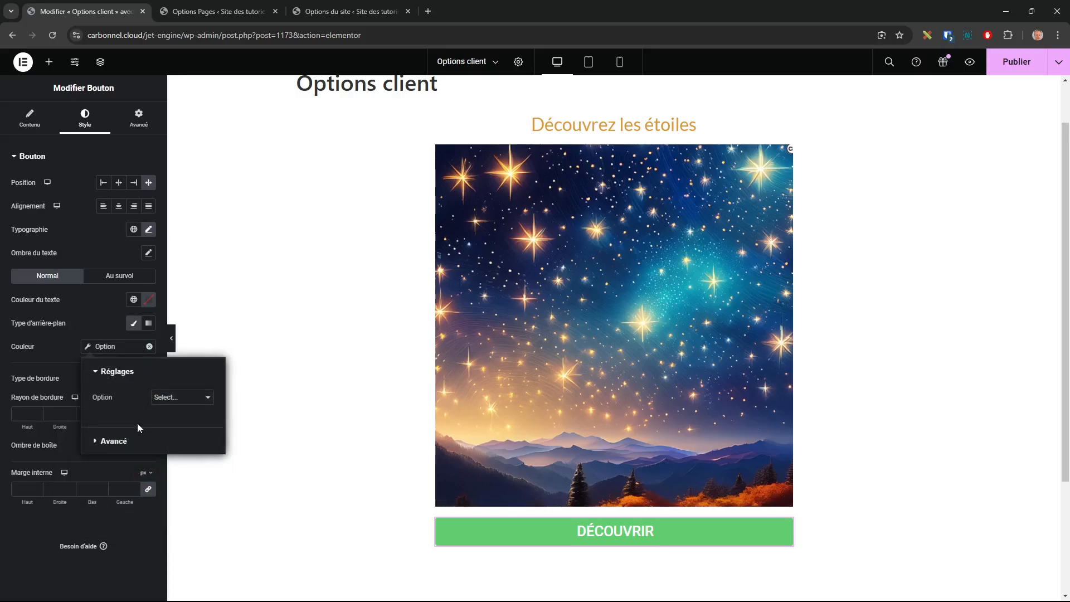
{"action": "left_click", "coordinate": [177, 398]}
{"action": "left_click", "coordinate": [194, 449]}
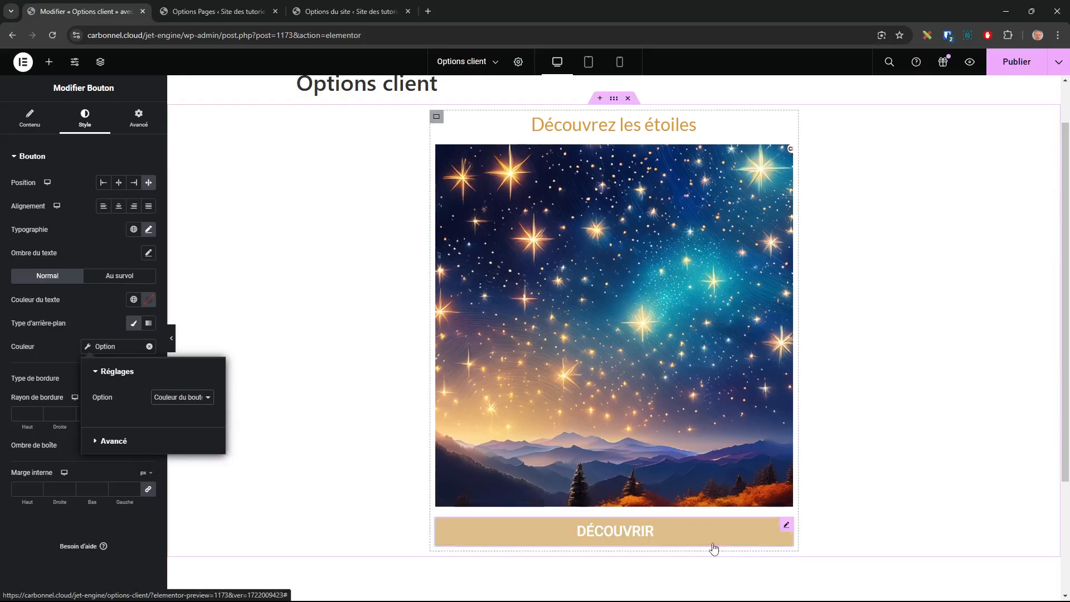
{"action": "left_click", "coordinate": [301, 477]}
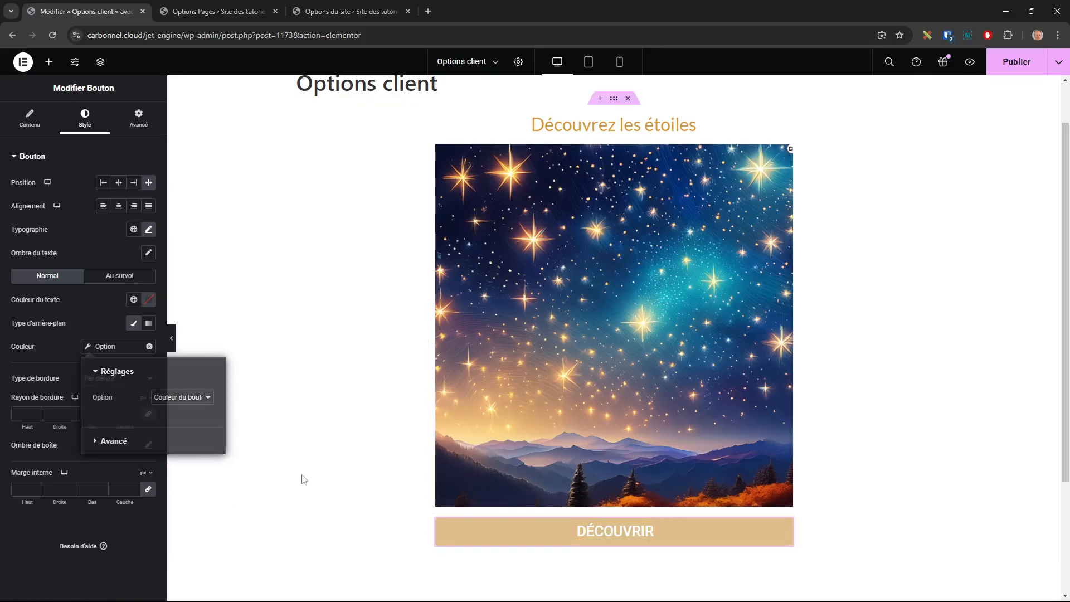
Publish the Options client page and open its preview.
{"action": "left_click", "coordinate": [1013, 70]}
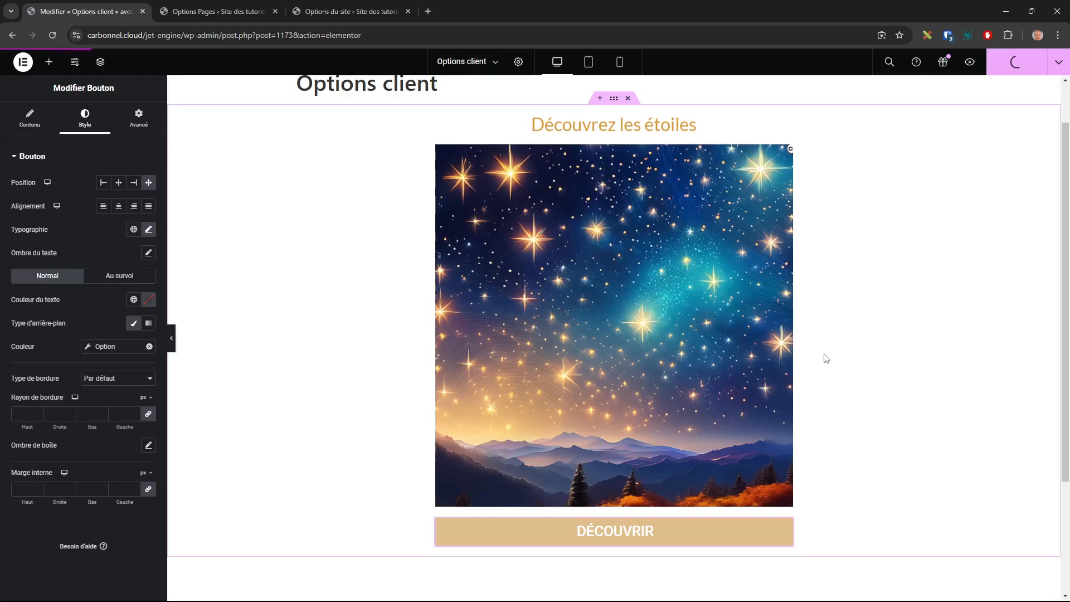
{"action": "left_click", "coordinate": [365, 12]}
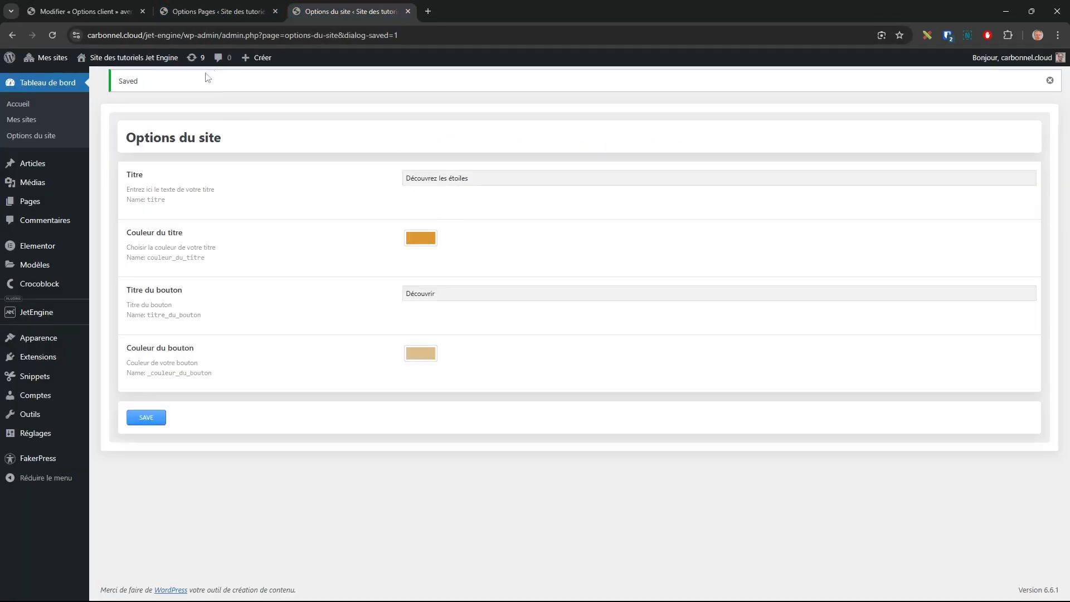
{"action": "left_click", "coordinate": [106, 16]}
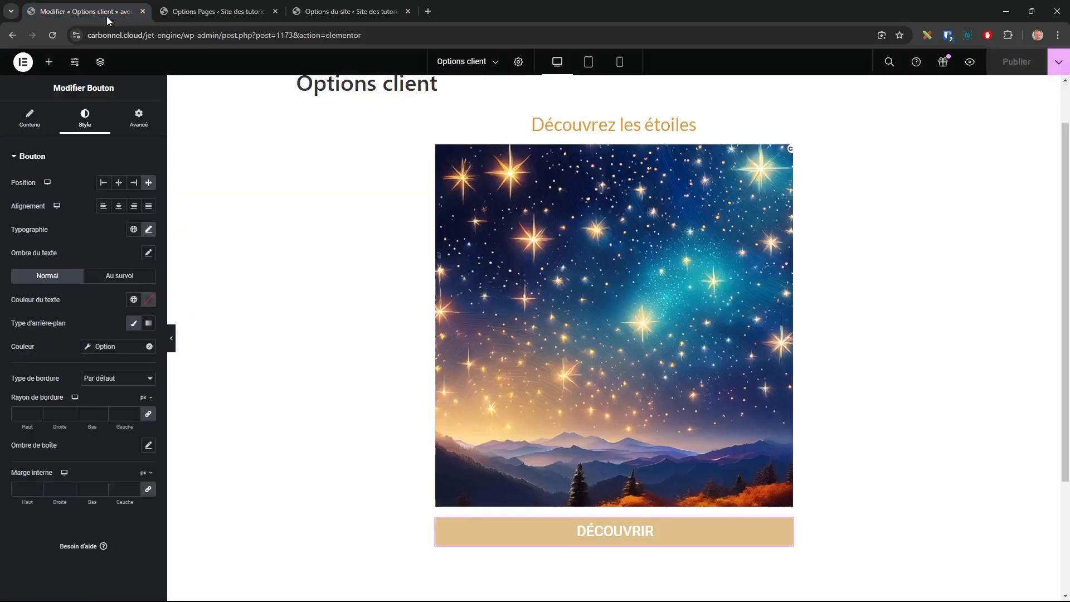
{"action": "left_click", "coordinate": [969, 62]}
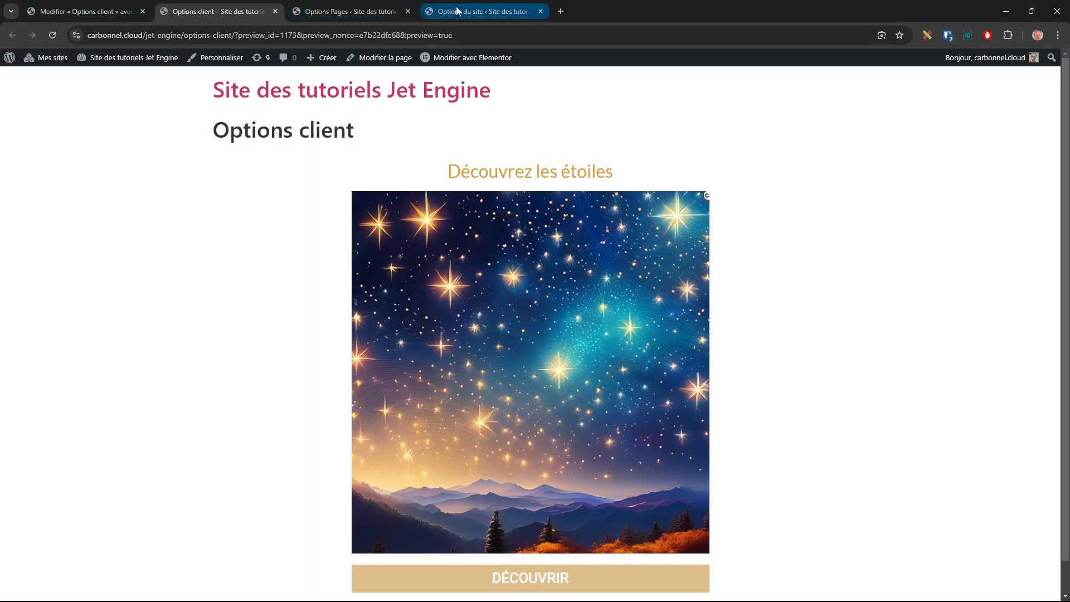
On the Options du site page, set Titre to "Nos étoiles contraires" and Couleur du titre to a violet-blue.
{"action": "left_click", "coordinate": [458, 15]}
{"action": "left_click_drag", "start_coordinate": [471, 179], "coordinate": [305, 194]}
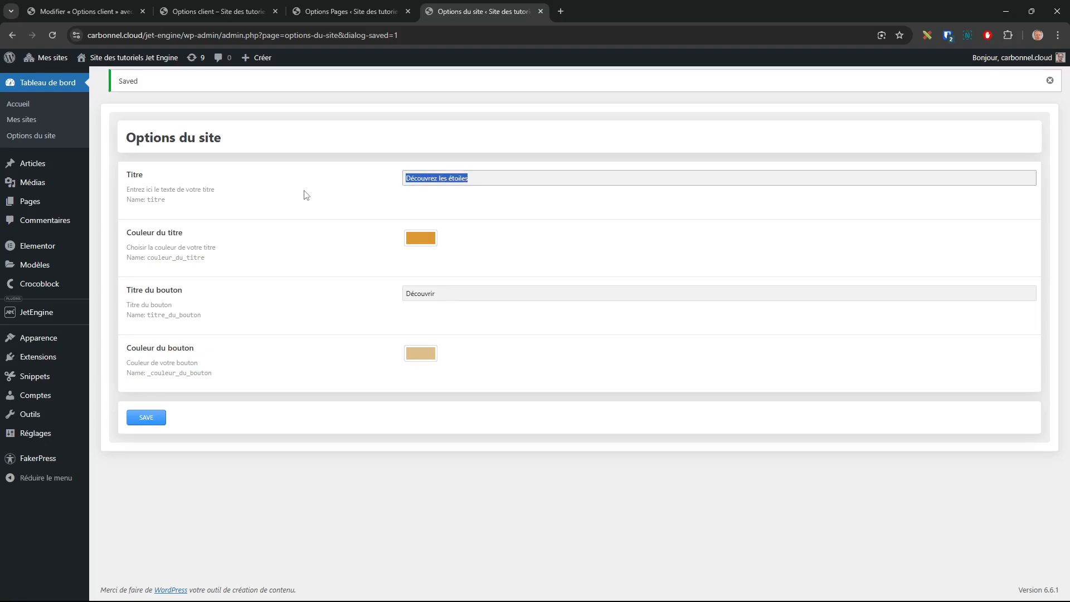
{"action": "type", "text": "Nos étoiles contraires"}
{"action": "left_click", "coordinate": [425, 241]}
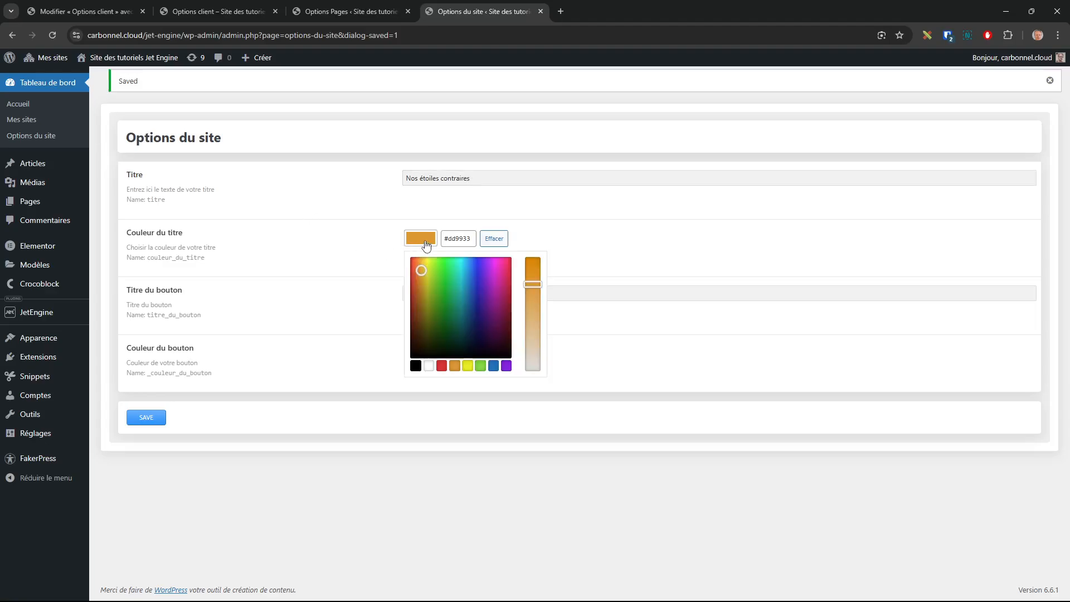
{"action": "left_click", "coordinate": [479, 269]}
Replace the Titre du bouton value with "Accéder".
{"action": "left_click", "coordinate": [454, 288]}
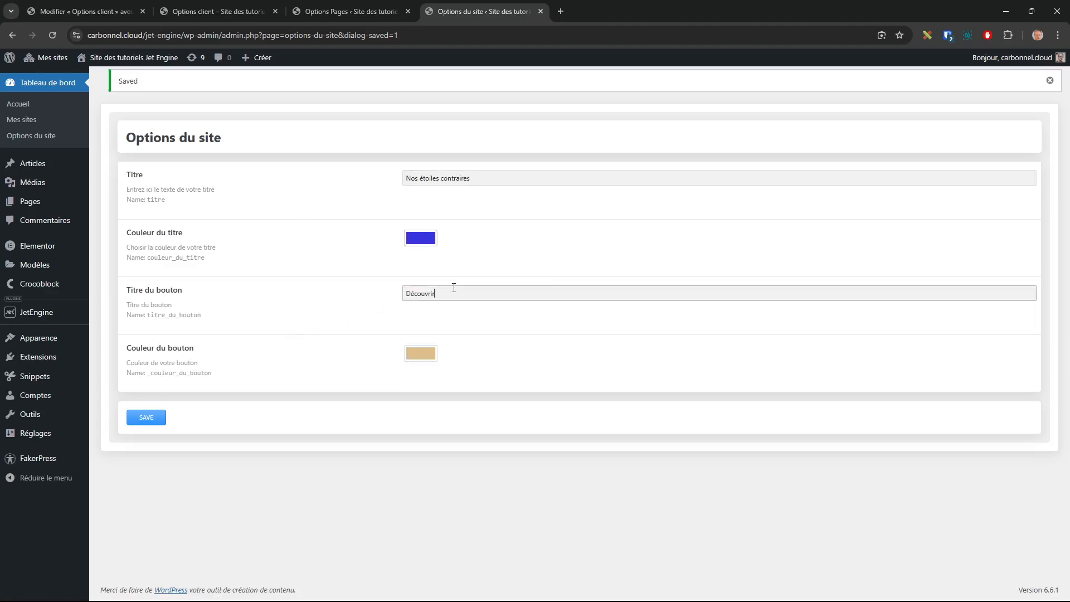
{"action": "left_click_drag", "start_coordinate": [453, 287], "coordinate": [363, 298]}
{"action": "type", "text": "Accéder"}
Set the Couleur du bouton to the blue #5c9bce and save the site options.
{"action": "left_click", "coordinate": [432, 353]}
{"action": "left_click", "coordinate": [458, 379]}
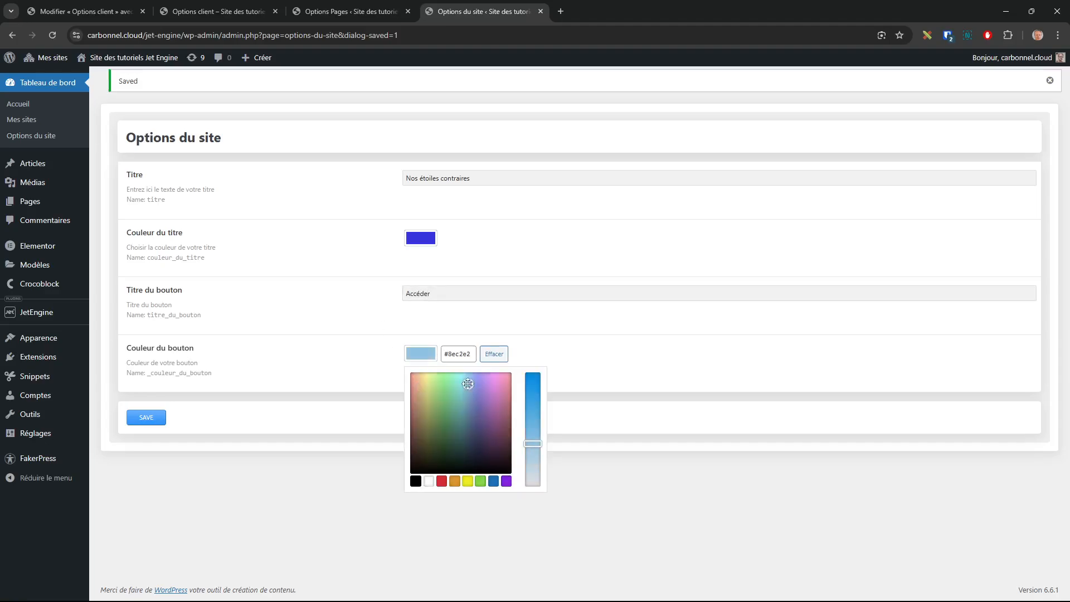
{"action": "left_click_drag", "start_coordinate": [459, 378], "coordinate": [468, 392]}
{"action": "left_click_drag", "start_coordinate": [533, 443], "coordinate": [534, 424]}
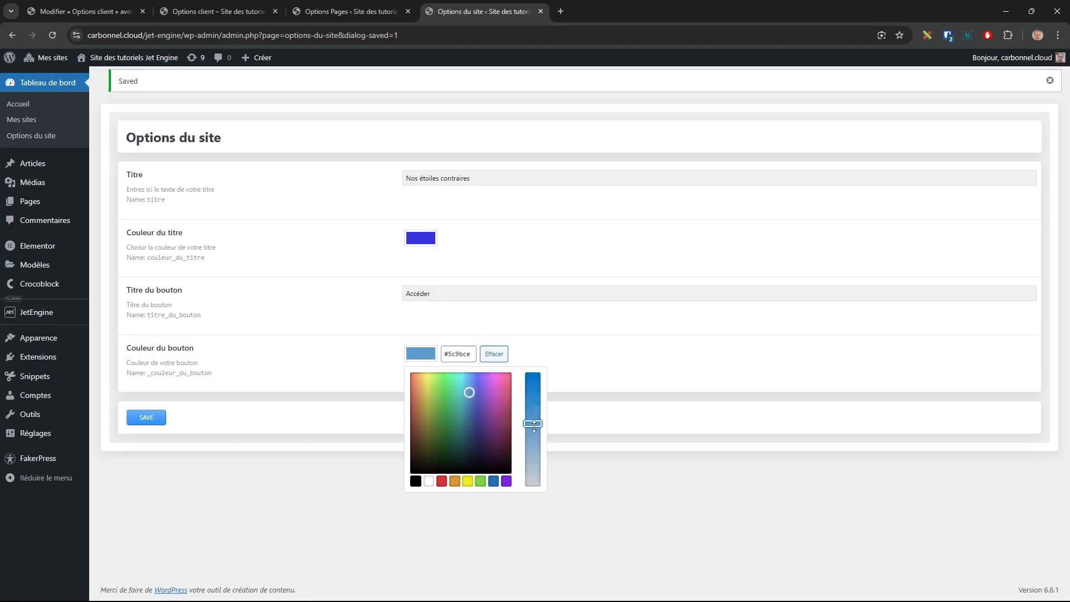
{"action": "left_click", "coordinate": [273, 447]}
{"action": "left_click", "coordinate": [159, 419]}
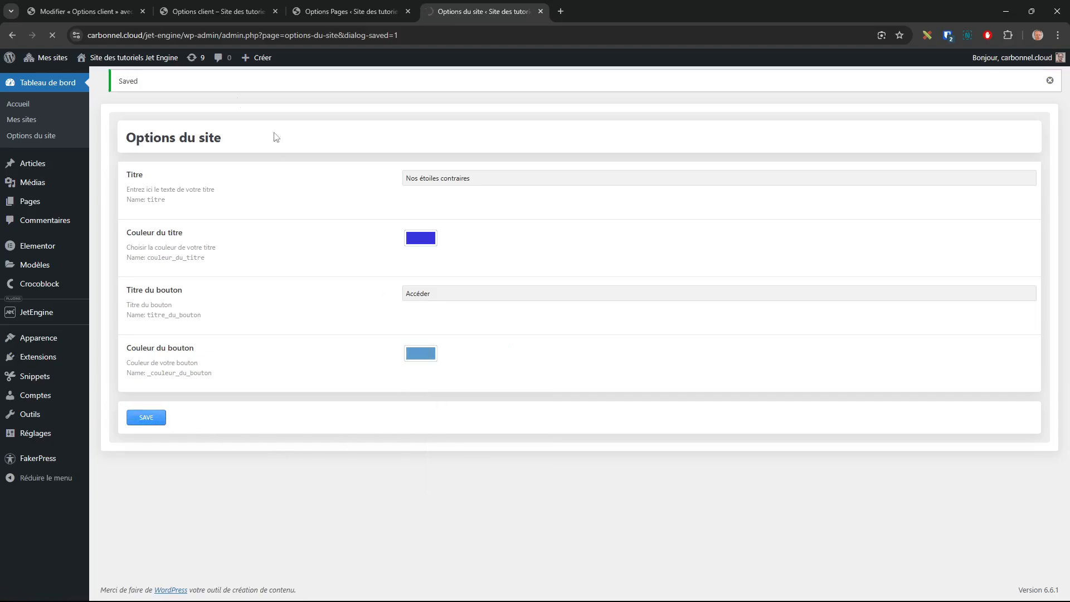
Reload the Options client preview and check the heading and button against the saved options.
{"action": "left_click", "coordinate": [231, 16]}
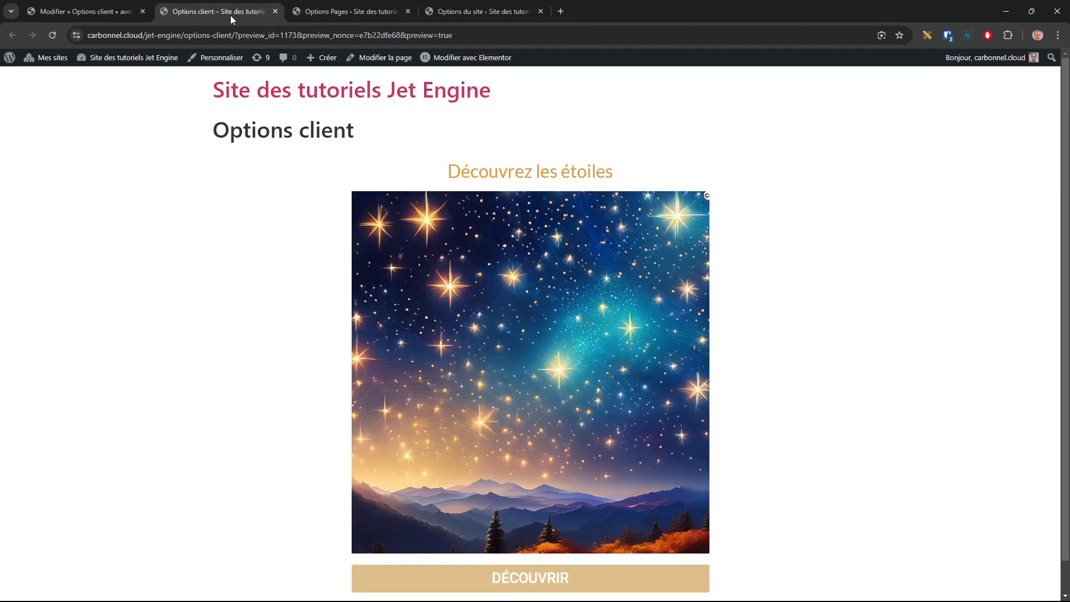
{"action": "key", "text": "F5"}
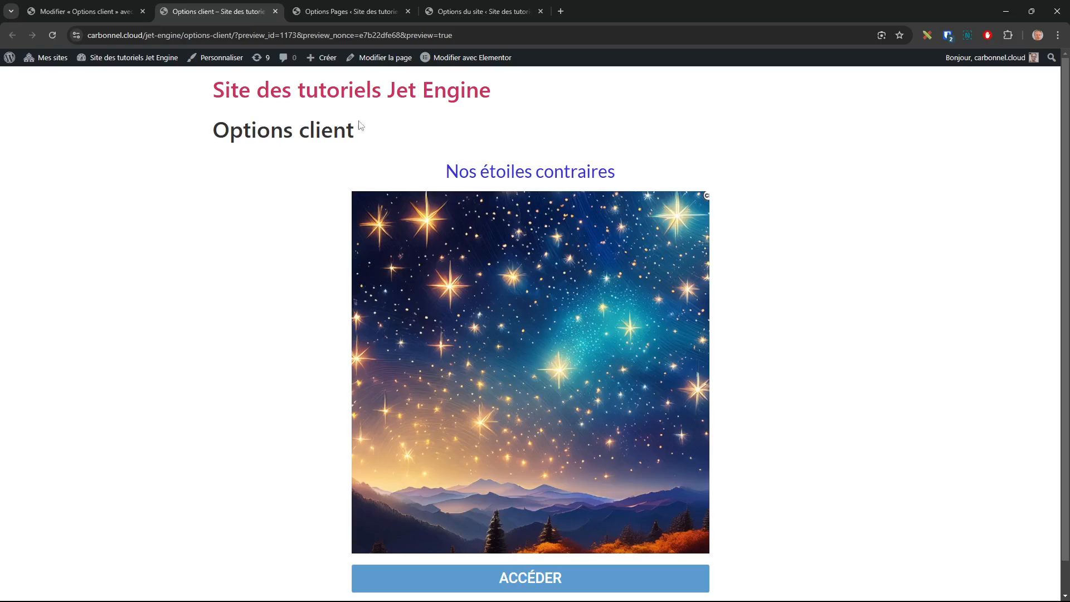
{"action": "left_click", "coordinate": [473, 11]}
Return to the JetEngine options page editor and collapse the settings of the four existing fields.
{"action": "left_click", "coordinate": [352, 8]}
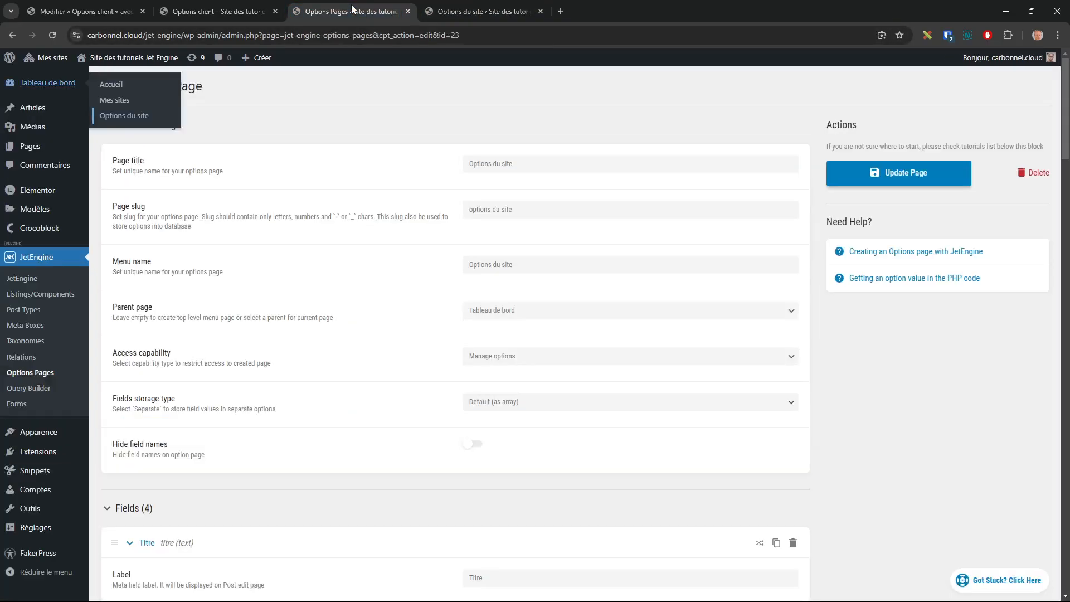
{"action": "scroll", "coordinate": [528, 316], "scroll_direction": "down", "scroll_amount": 3}
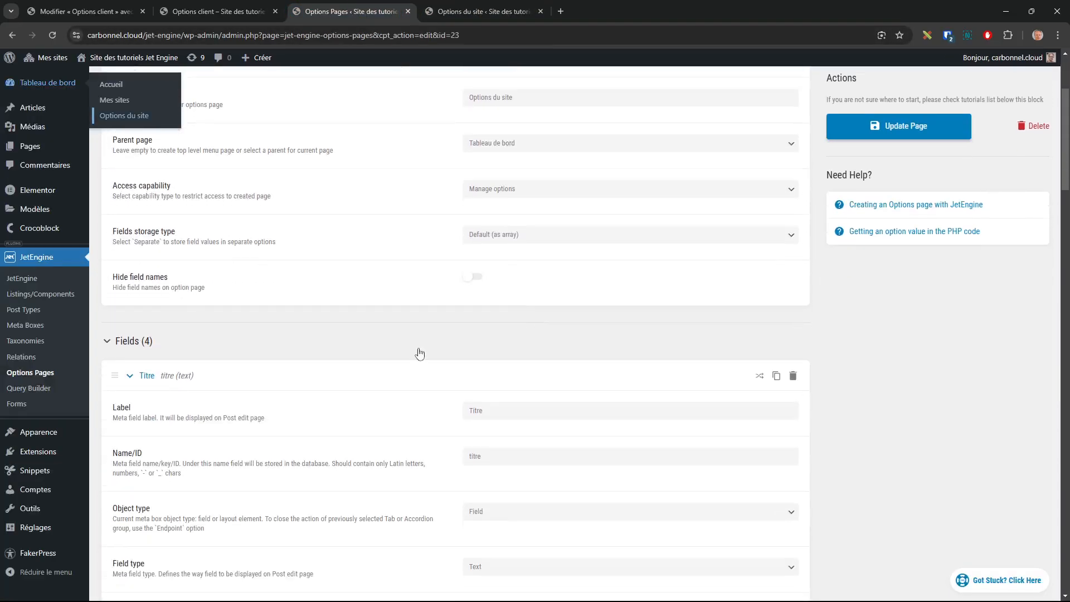
{"action": "left_click", "coordinate": [130, 375]}
{"action": "left_click", "coordinate": [130, 424]}
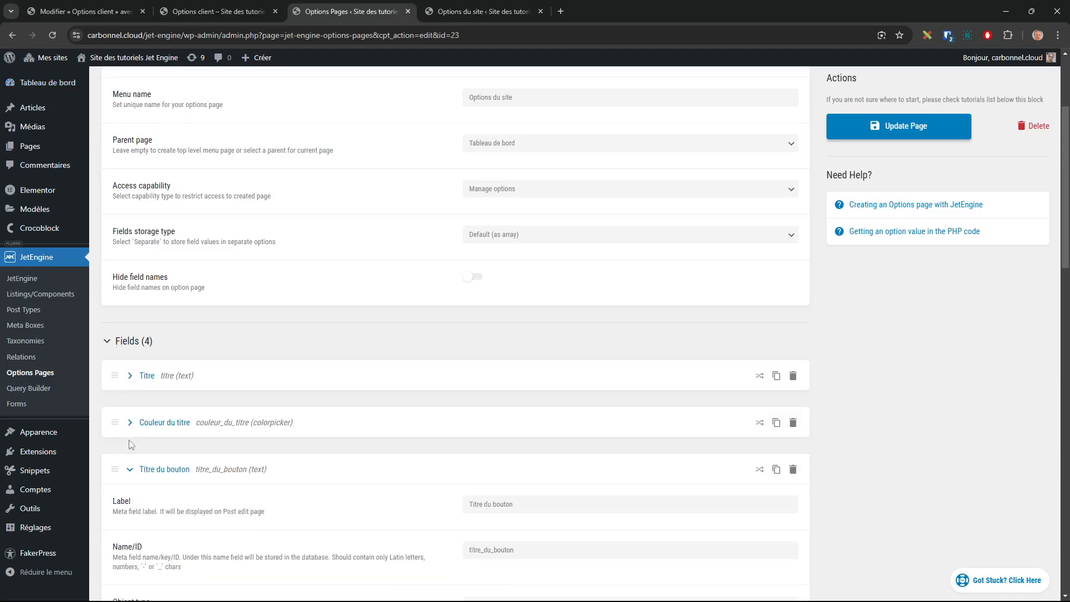
{"action": "left_click", "coordinate": [130, 468]}
{"action": "scroll", "coordinate": [127, 468], "scroll_direction": "down", "scroll_amount": 5}
{"action": "left_click", "coordinate": [129, 239]}
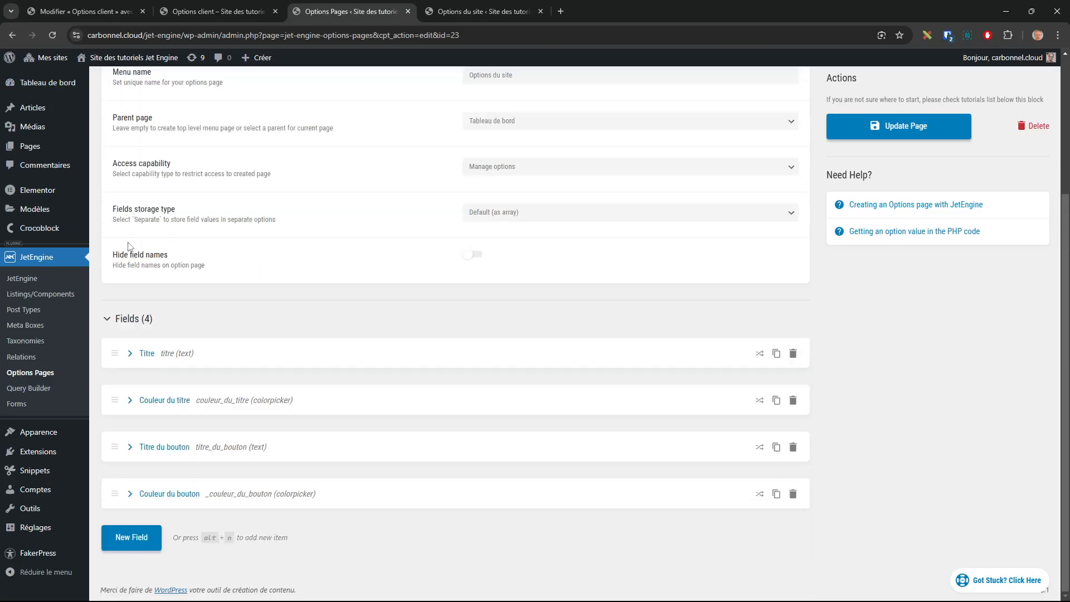
Add a new field labelled "Image du widget" after the Couleur du bouton field.
{"action": "left_click", "coordinate": [127, 536]}
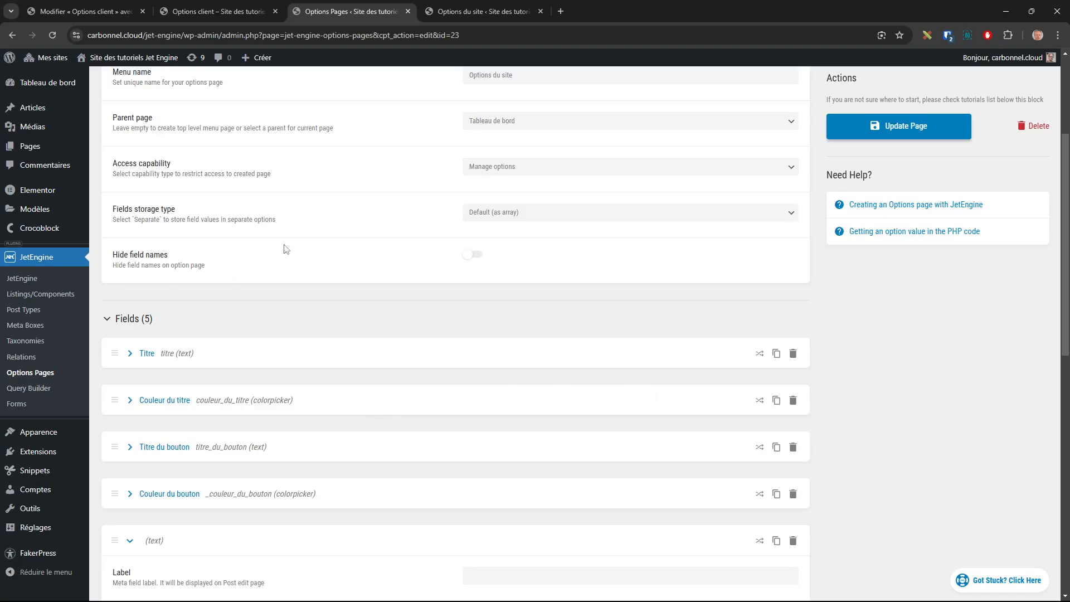
{"action": "scroll", "coordinate": [296, 433], "scroll_direction": "down", "scroll_amount": 4}
{"action": "left_click", "coordinate": [492, 352]}
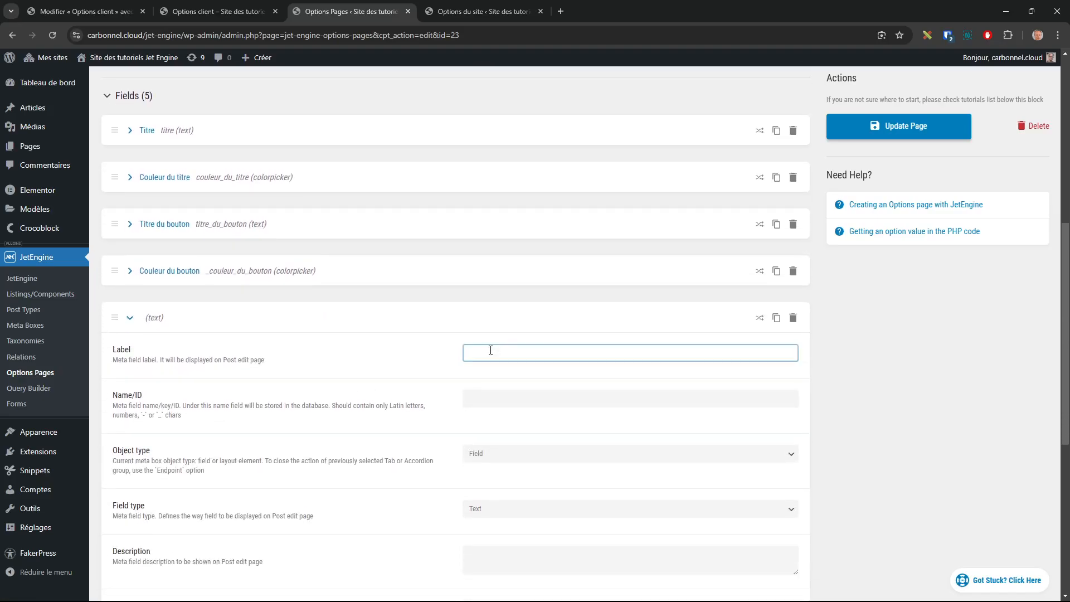
{"action": "type", "text": "Image du widget"}
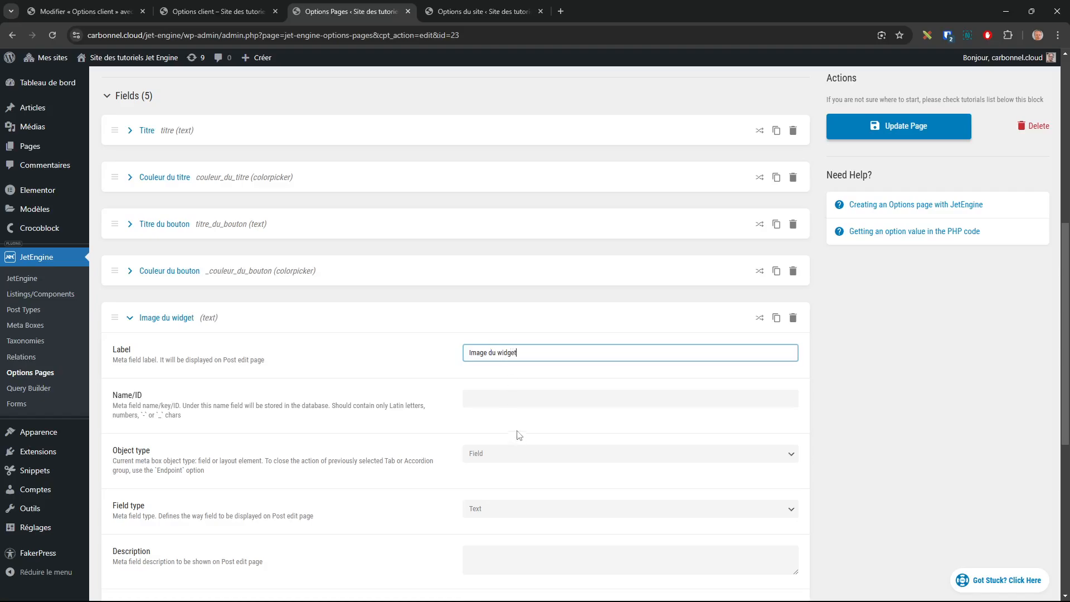
{"action": "key", "text": "Tab"}
Set the Image du widget field's type to Media and its value format to Media ID.
{"action": "left_click", "coordinate": [513, 508]}
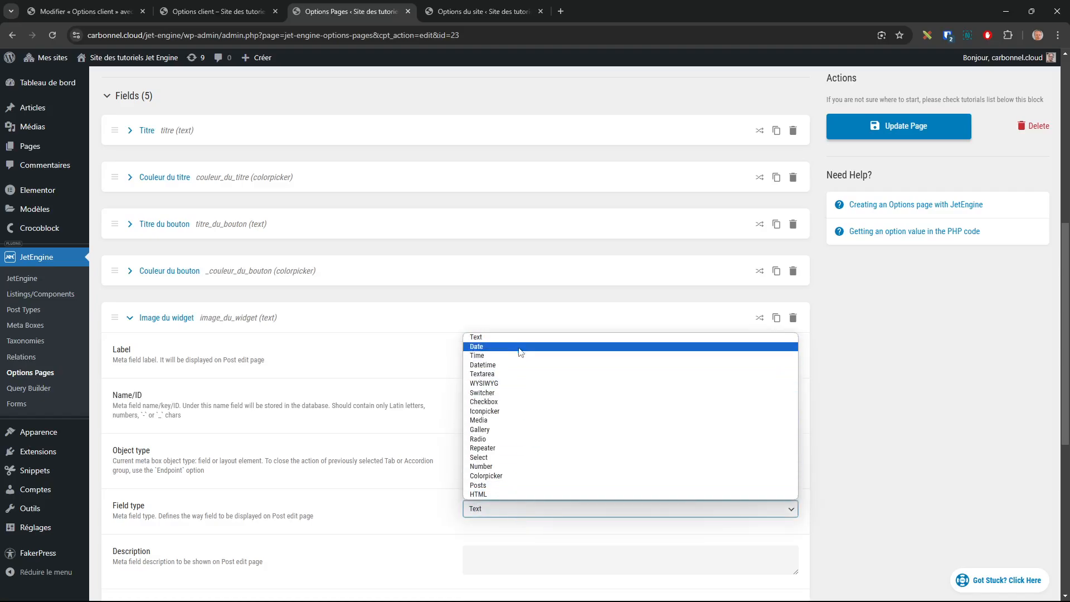
{"action": "left_click", "coordinate": [540, 421]}
{"action": "scroll", "coordinate": [867, 438], "scroll_direction": "down", "scroll_amount": 3}
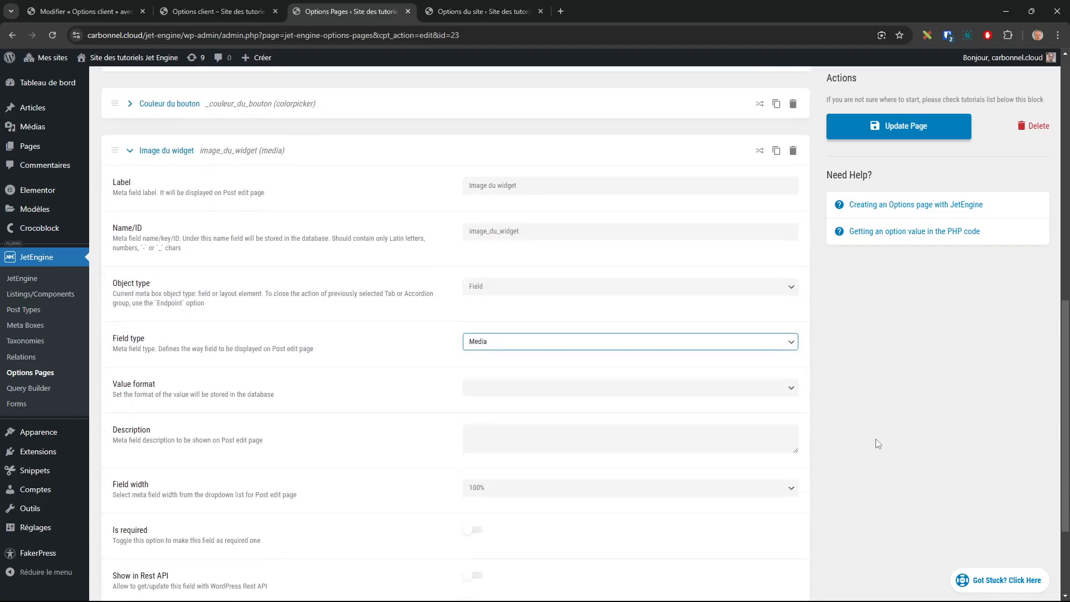
{"action": "left_click", "coordinate": [597, 388]}
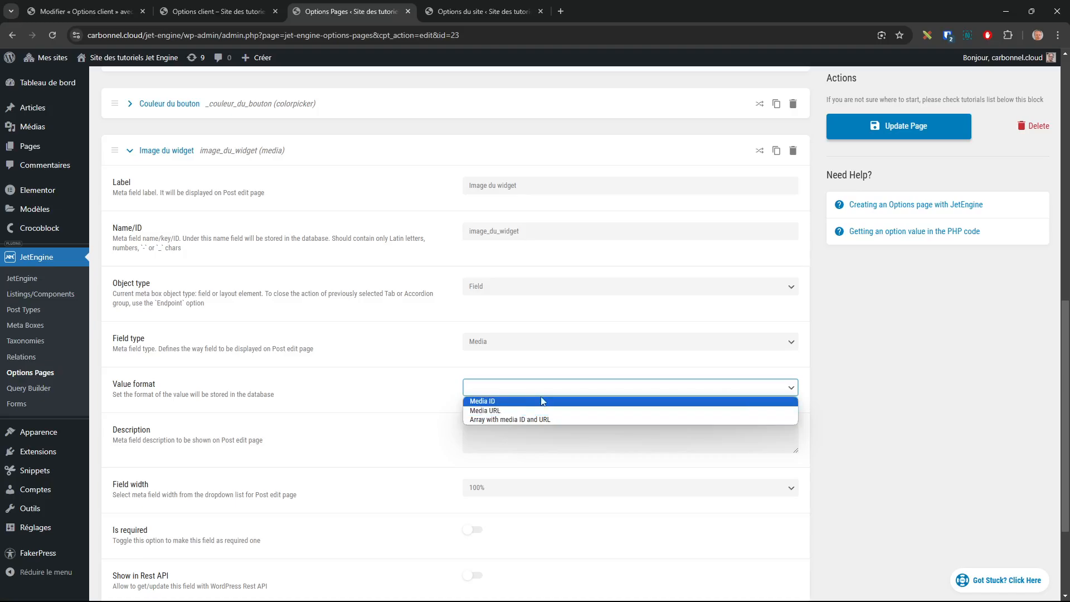
{"action": "left_click", "coordinate": [490, 402]}
Give the Image du widget field the description "Choisissez votre image" and update the options page.
{"action": "scroll", "coordinate": [724, 429], "scroll_direction": "down", "scroll_amount": 2}
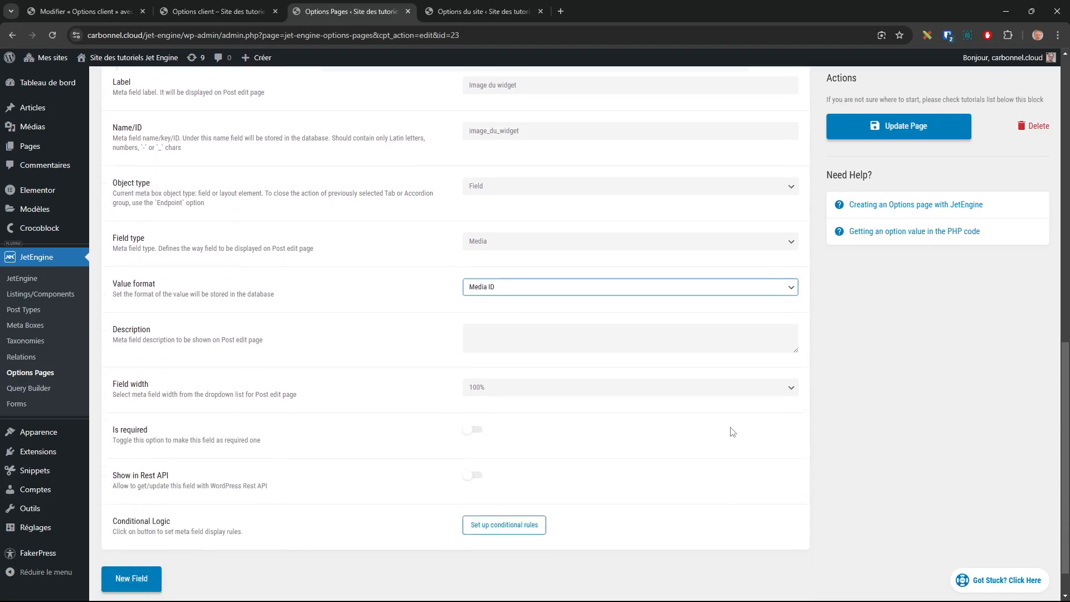
{"action": "left_click", "coordinate": [606, 335]}
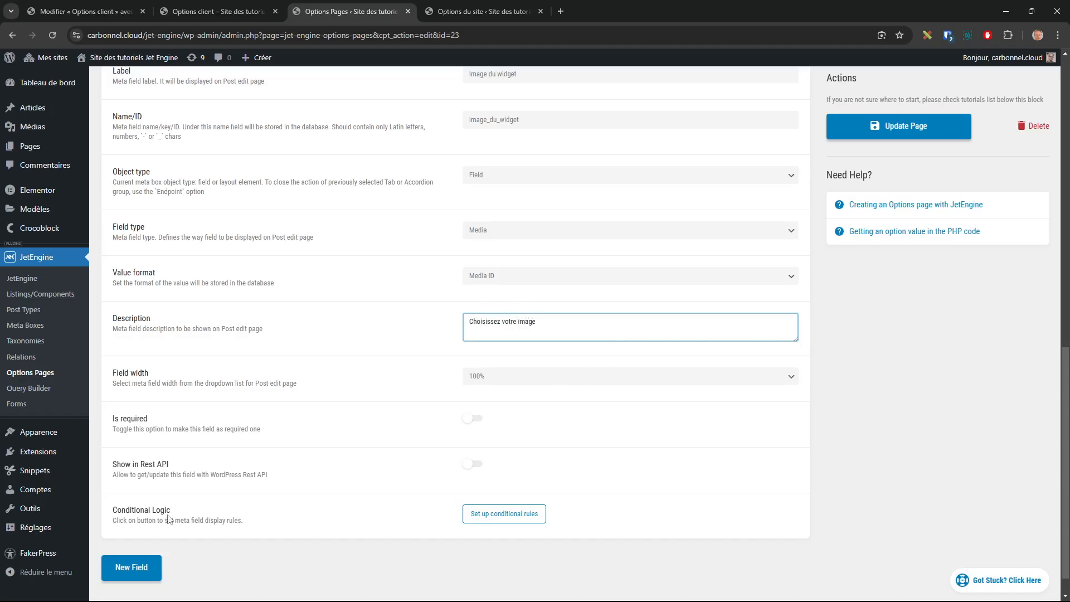
{"action": "left_click", "coordinate": [918, 132]}
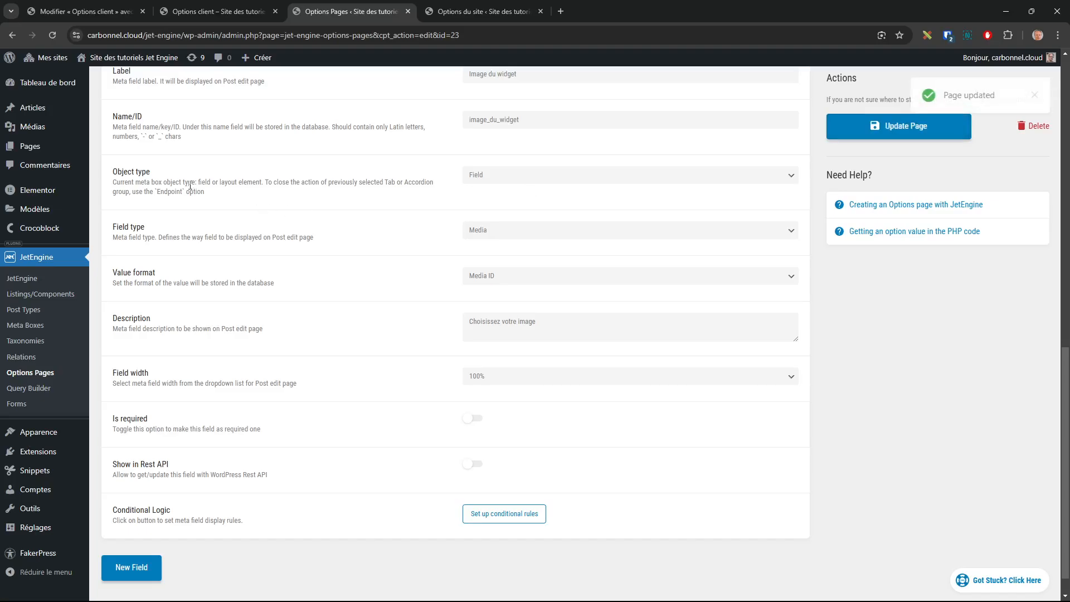
On the Options du site page, choose the white dog photo as Image du widget and save the options.
{"action": "mouse_move", "coordinate": [55, 84]}
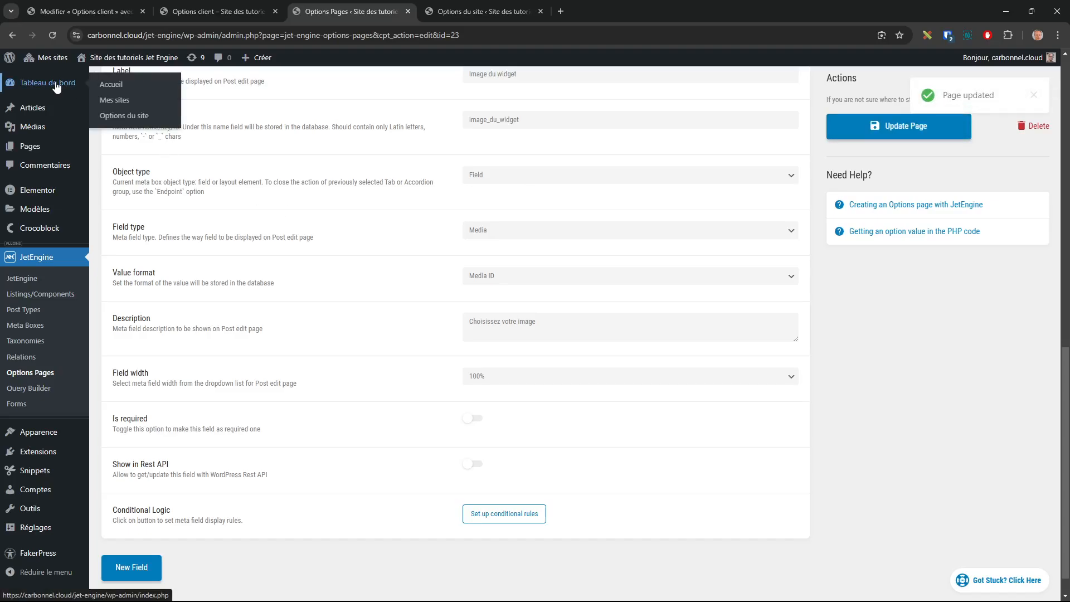
{"action": "left_click", "coordinate": [143, 117]}
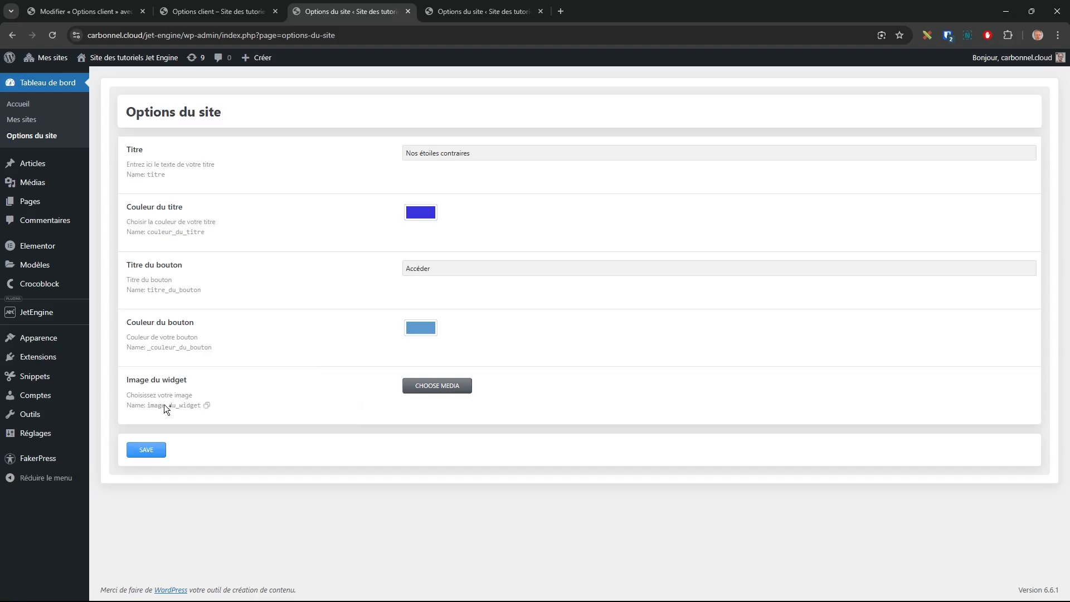
{"action": "left_click", "coordinate": [437, 385]}
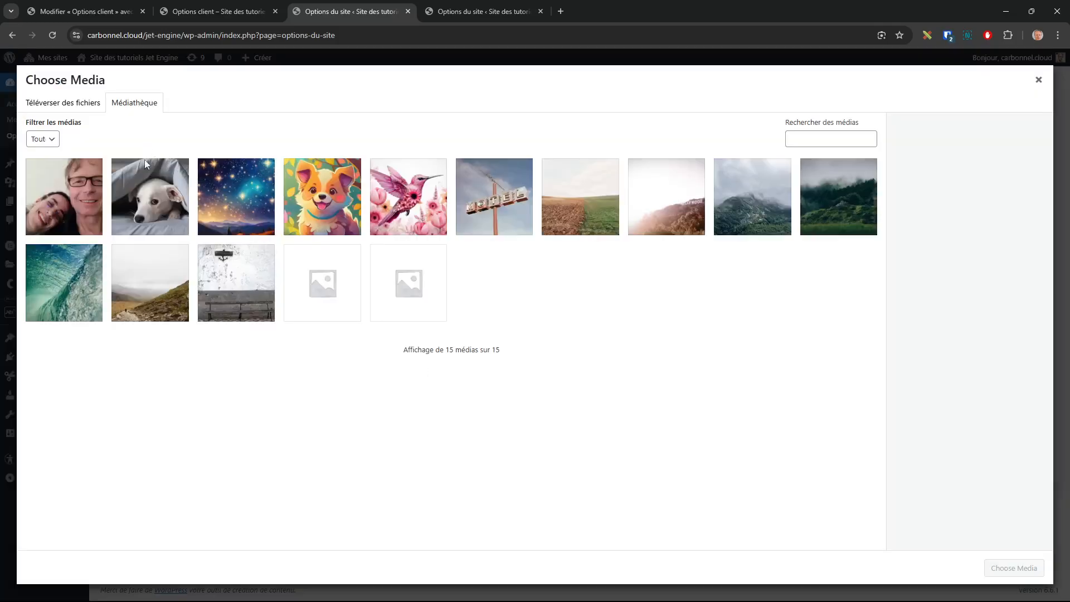
{"action": "left_click", "coordinate": [174, 195]}
{"action": "left_click", "coordinate": [1005, 567]}
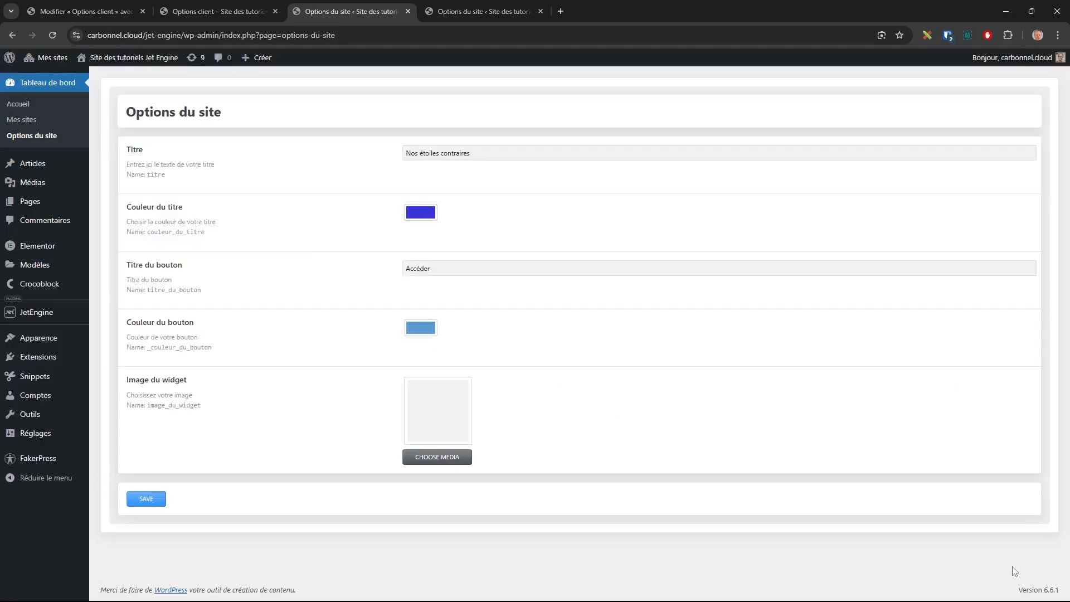
{"action": "left_click", "coordinate": [147, 498]}
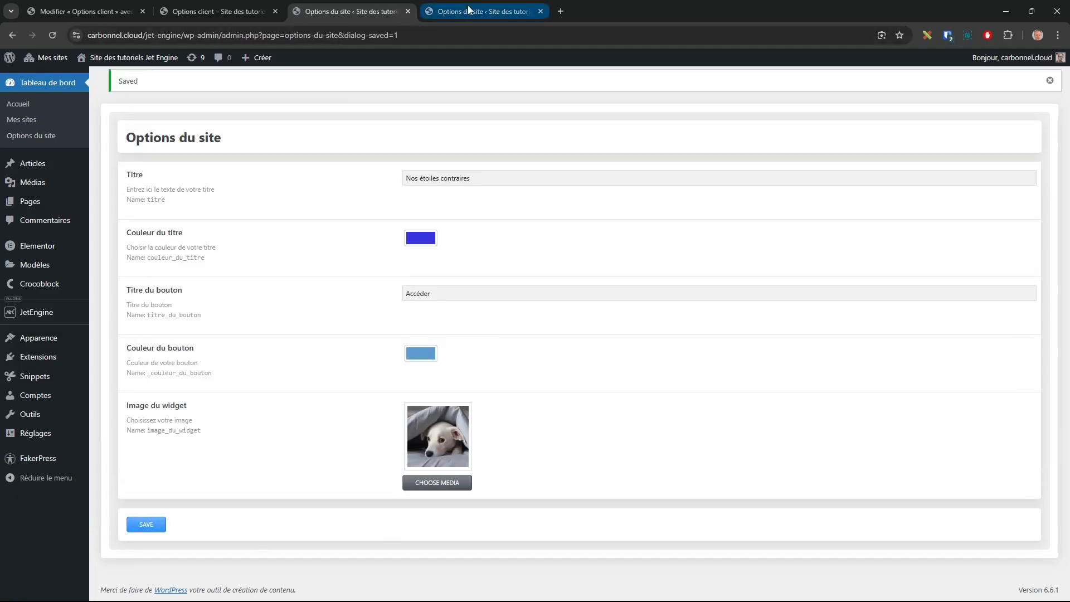
On the Options client Elementor page, remove the image widget's starry sky picture and assign it the dynamic tag Image from options.
{"action": "left_click", "coordinate": [208, 13]}
{"action": "left_click", "coordinate": [103, 12]}
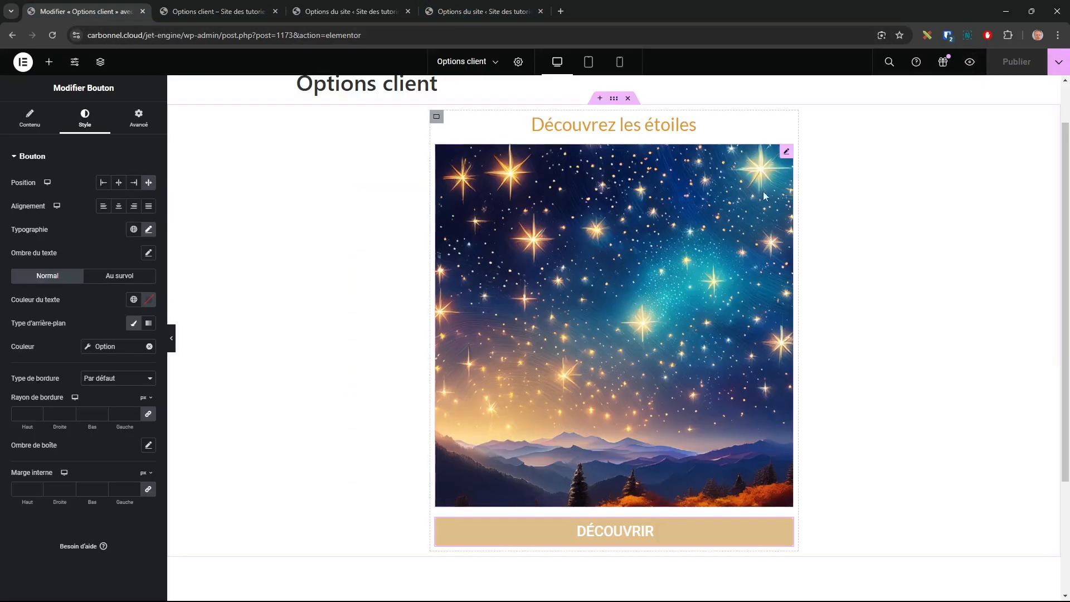
{"action": "left_click", "coordinate": [786, 152]}
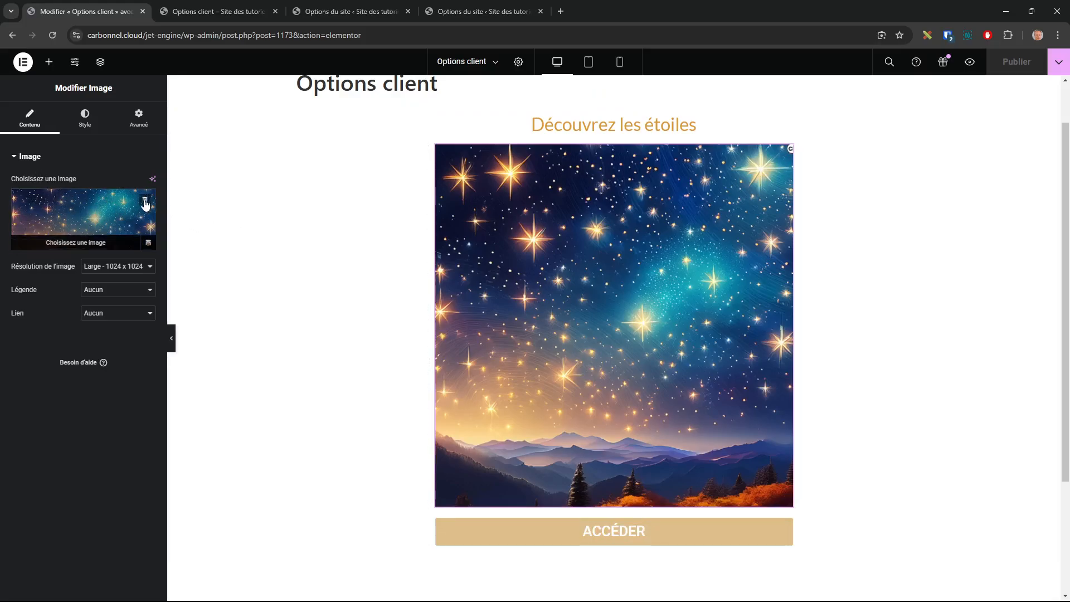
{"action": "left_click", "coordinate": [144, 201]}
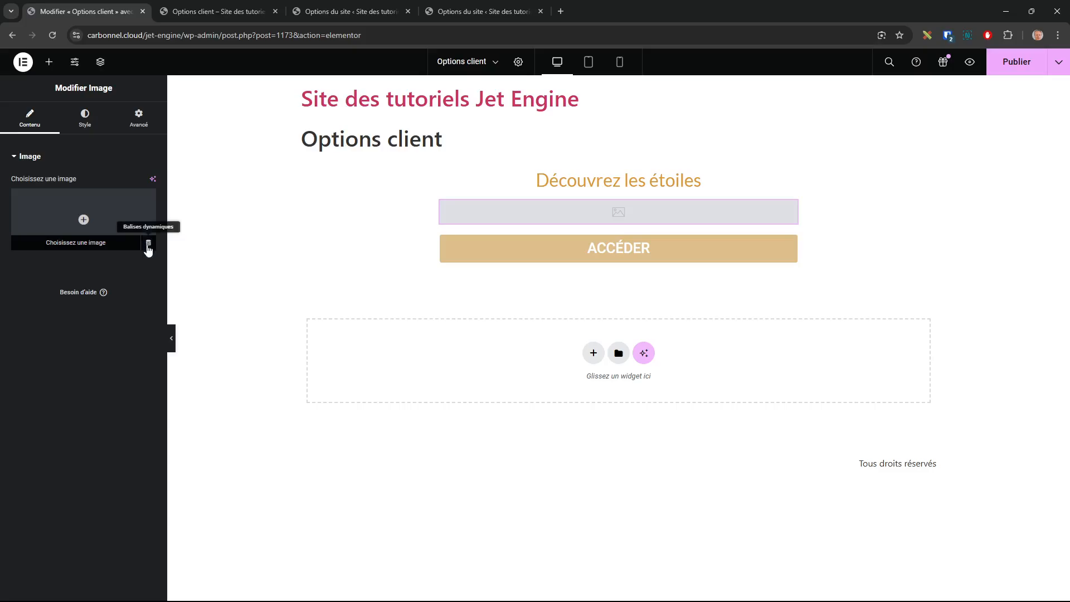
{"action": "left_click", "coordinate": [148, 242]}
{"action": "scroll", "coordinate": [98, 351], "scroll_direction": "down", "scroll_amount": 2}
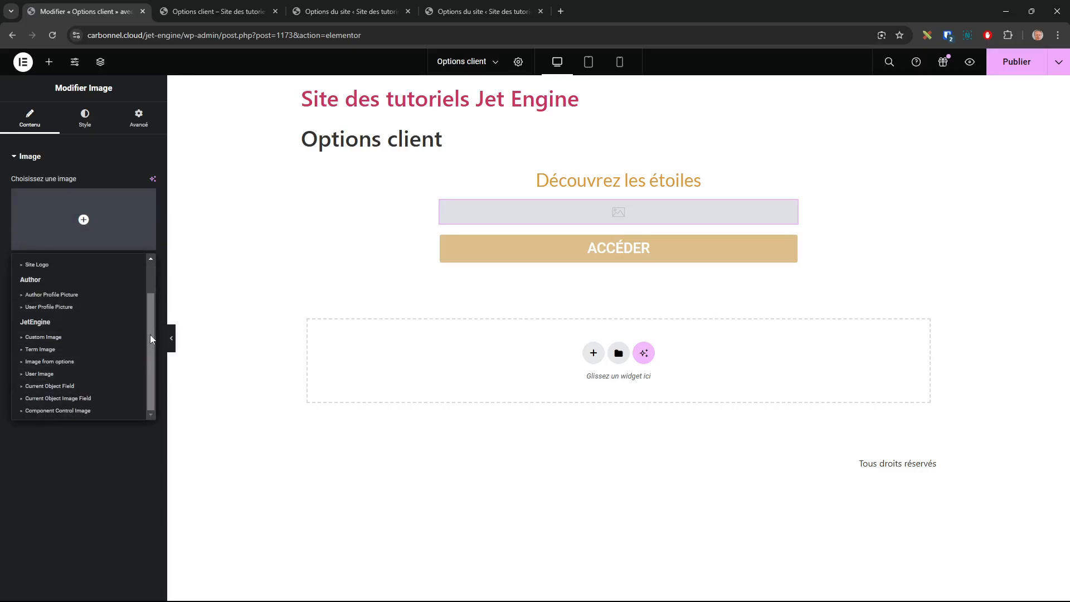
{"action": "left_click", "coordinate": [95, 363]}
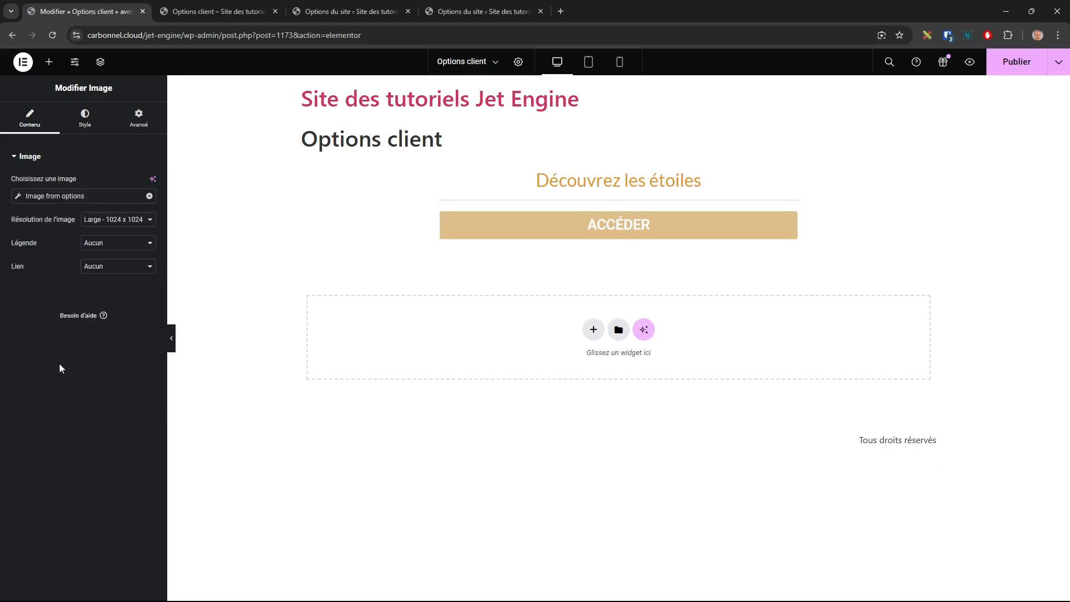
Look through the Option list in the Image from options tag's settings for the widget image field.
{"action": "left_click", "coordinate": [22, 197]}
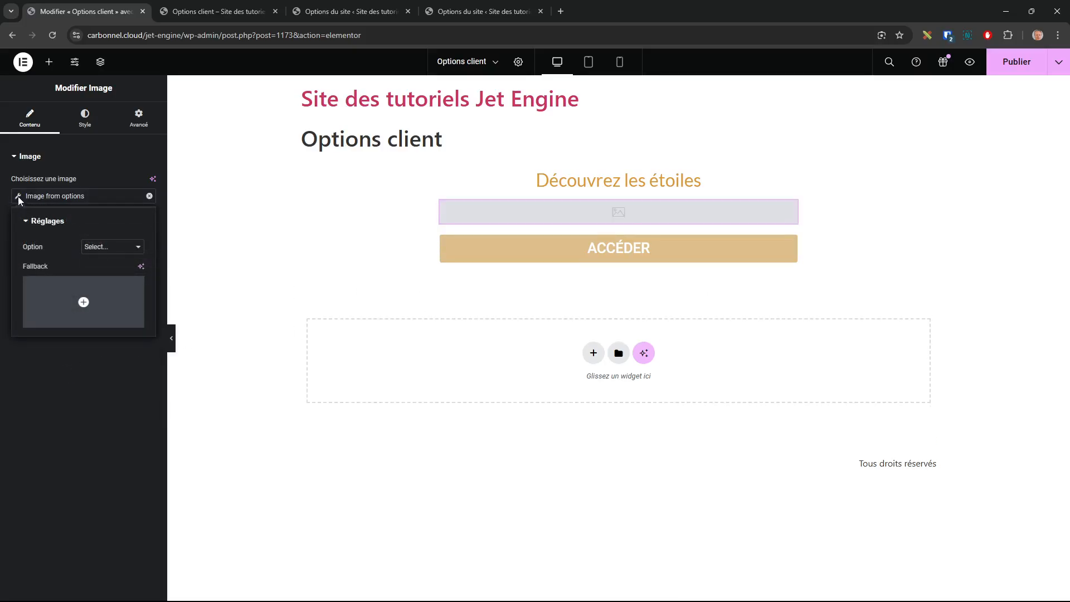
{"action": "left_click", "coordinate": [132, 246]}
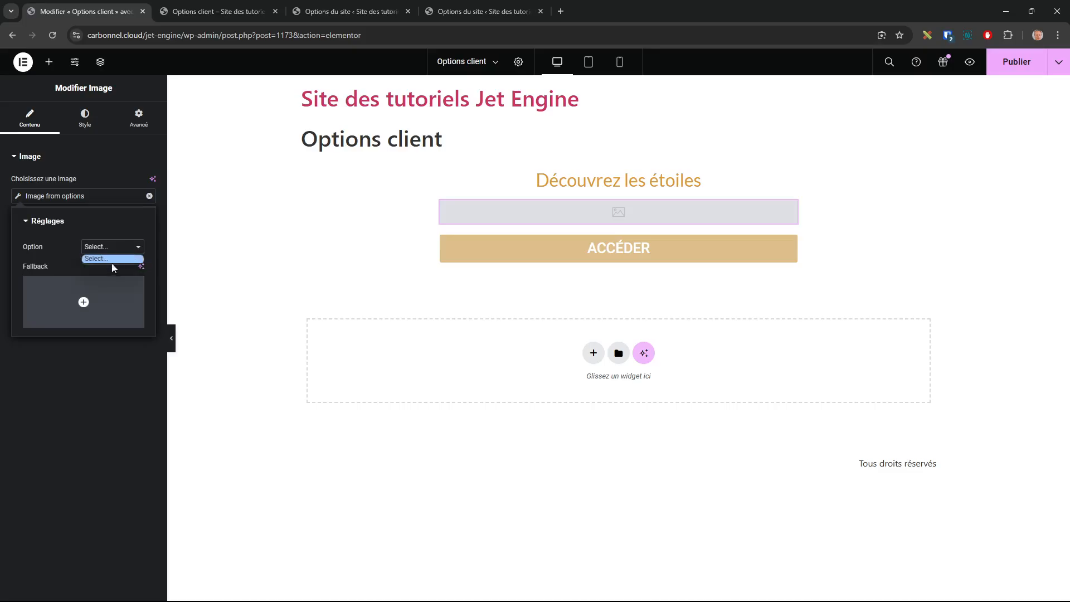
{"action": "left_click", "coordinate": [108, 260]}
{"action": "left_click", "coordinate": [127, 249]}
{"action": "left_click", "coordinate": [109, 264]}
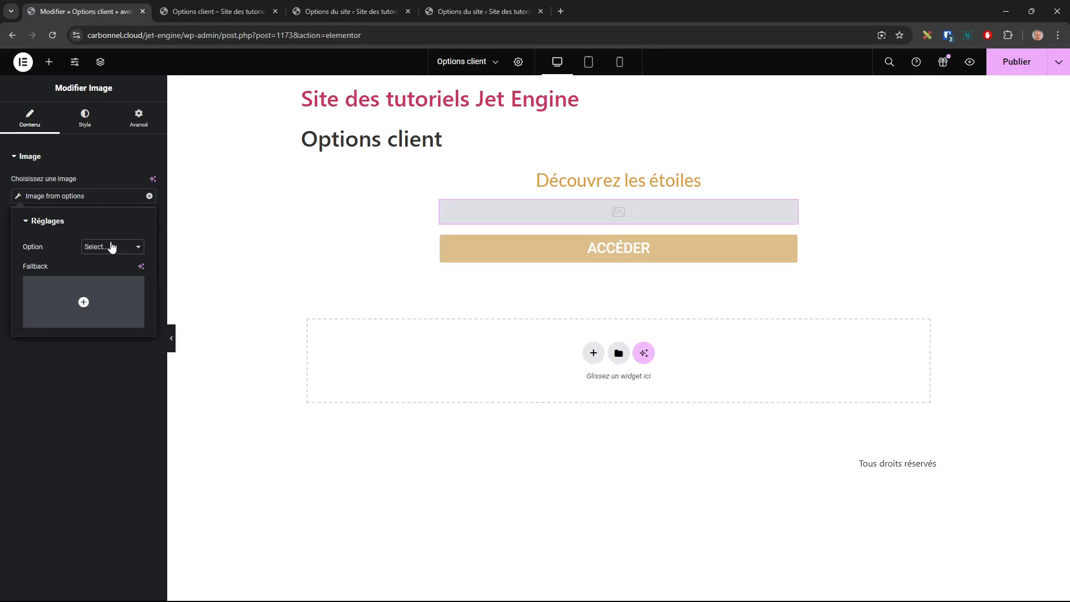
{"action": "left_click", "coordinate": [112, 246]}
{"action": "left_click", "coordinate": [107, 264]}
Open the Options du site page for editing in JetEngine's Options Pages and expand its Image du widget field.
{"action": "left_click", "coordinate": [234, 11]}
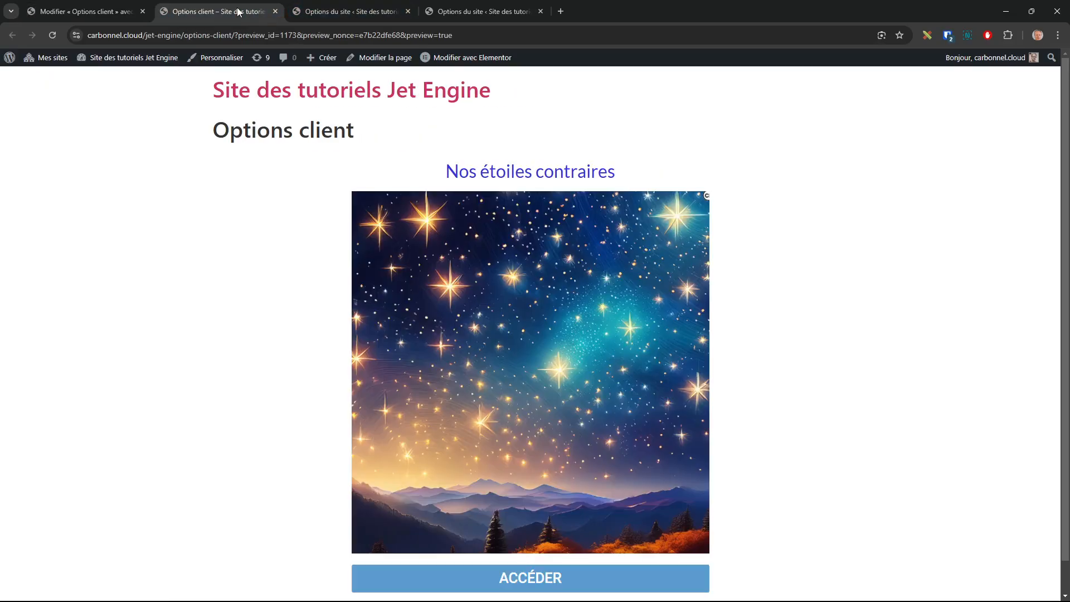
{"action": "left_click", "coordinate": [357, 11]}
{"action": "left_click", "coordinate": [465, 9]}
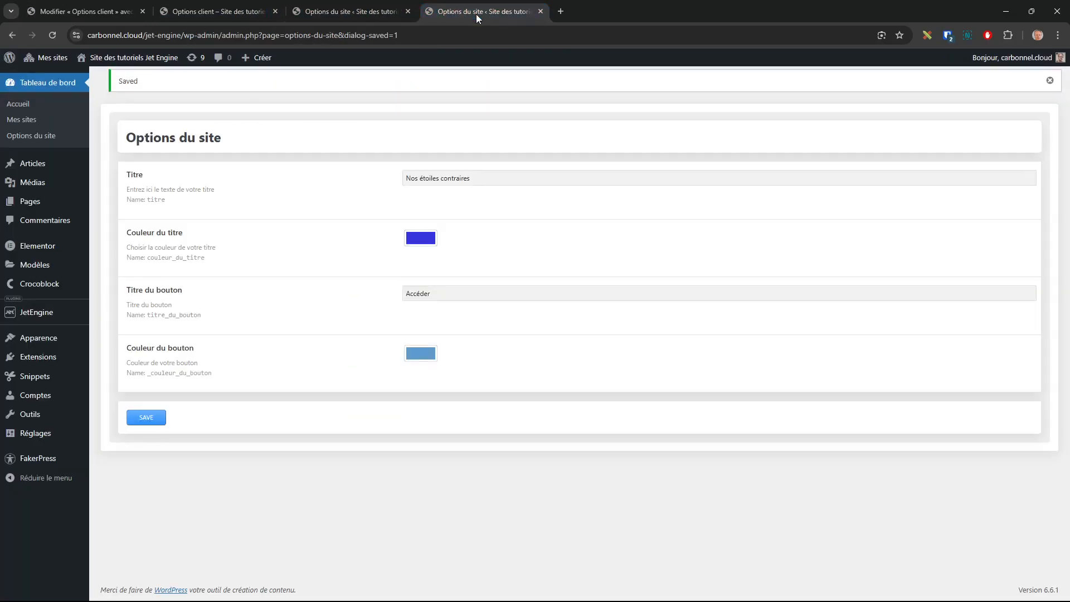
{"action": "left_click", "coordinate": [349, 14]}
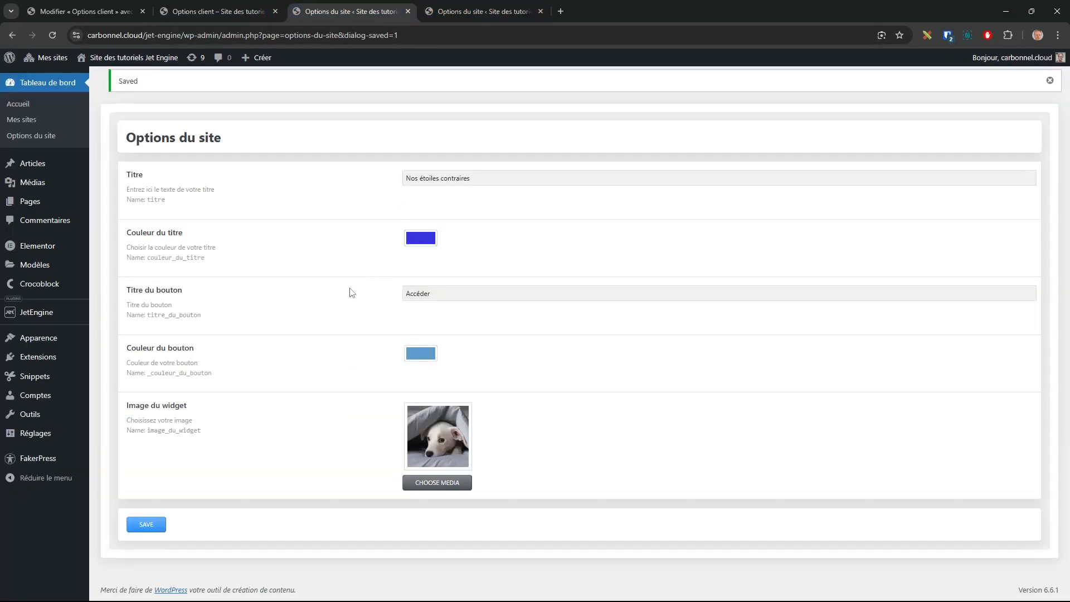
{"action": "left_click", "coordinate": [239, 11]}
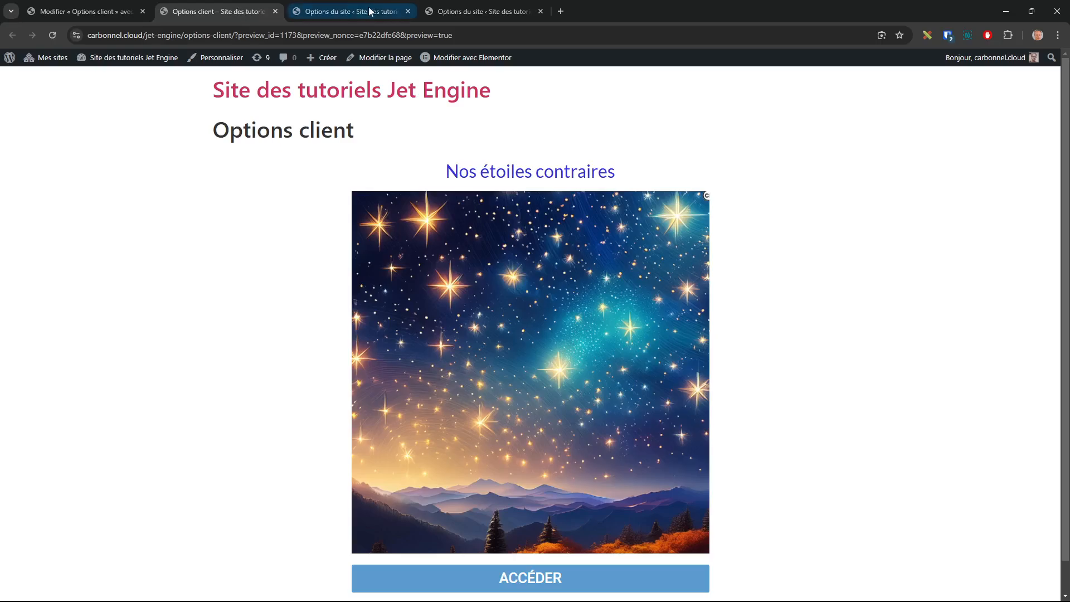
{"action": "left_click", "coordinate": [460, 12]}
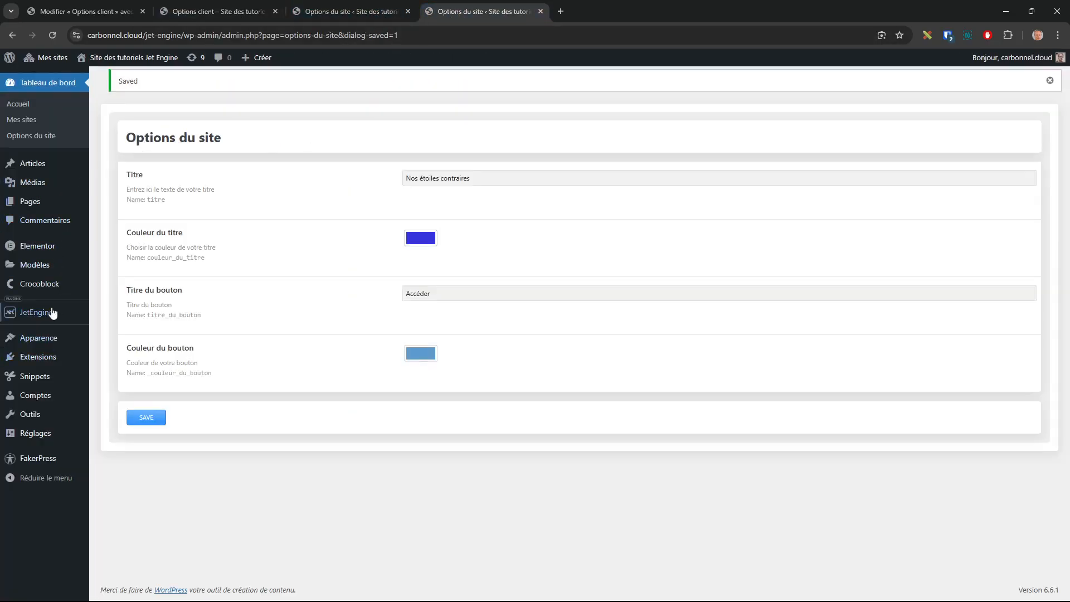
{"action": "mouse_move", "coordinate": [56, 296]}
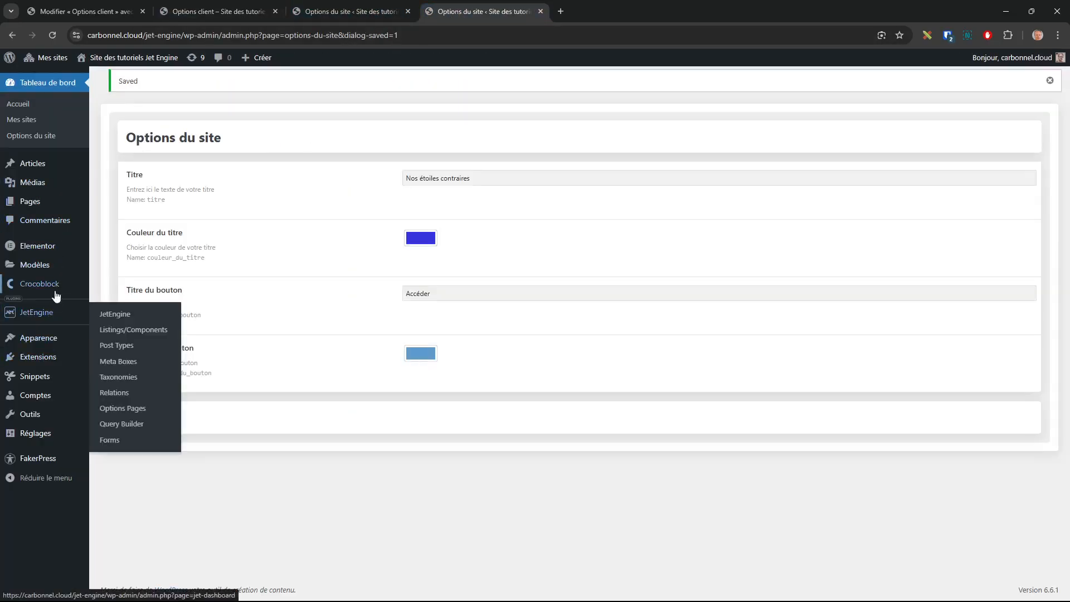
{"action": "left_click", "coordinate": [122, 408]}
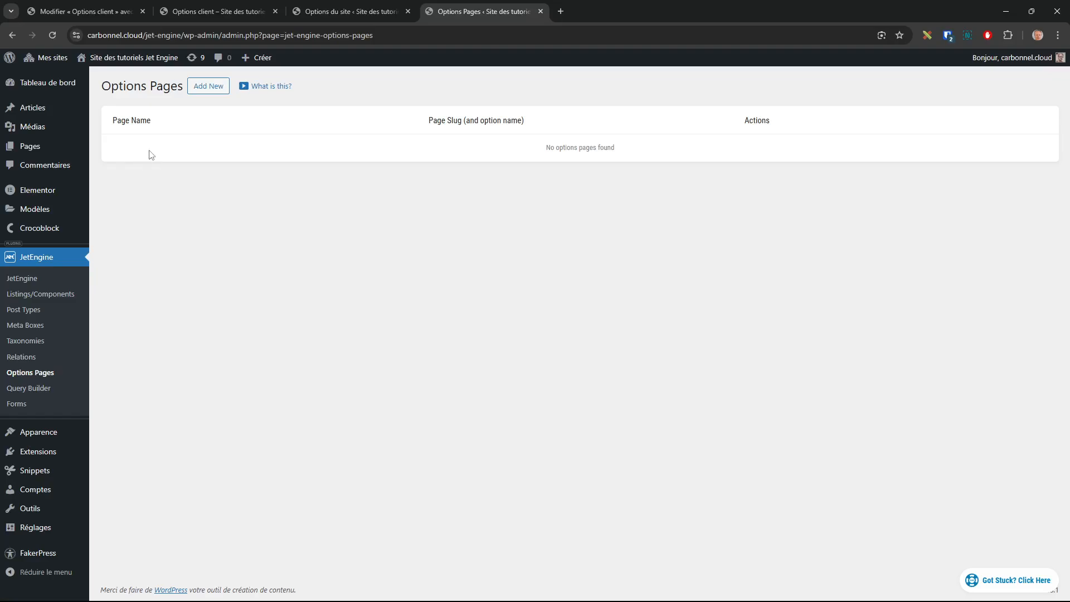
{"action": "left_click", "coordinate": [142, 149]}
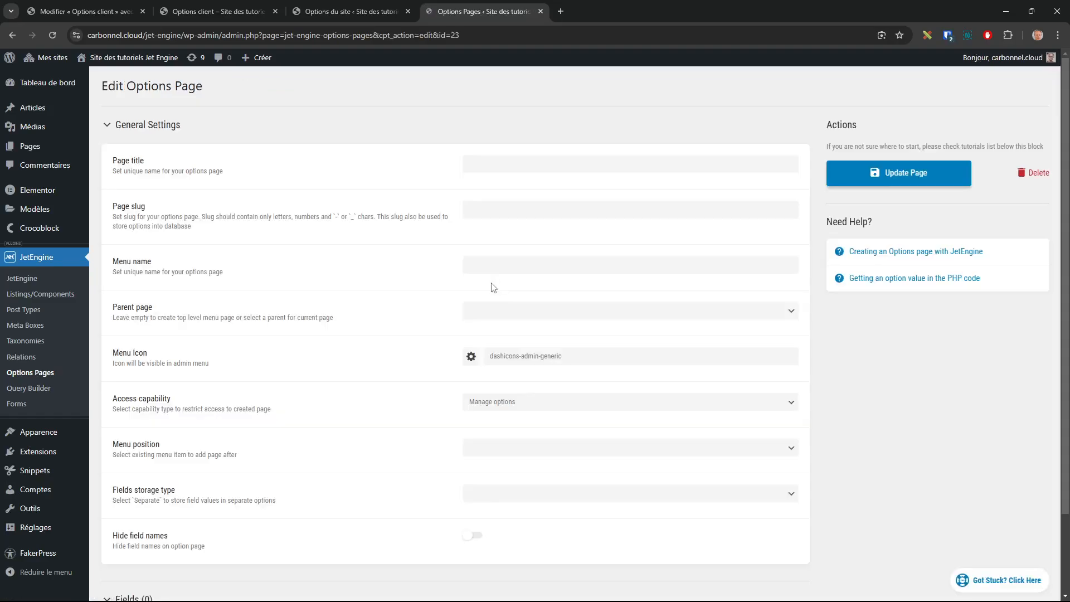
{"action": "scroll", "coordinate": [371, 394], "scroll_direction": "down", "scroll_amount": 5}
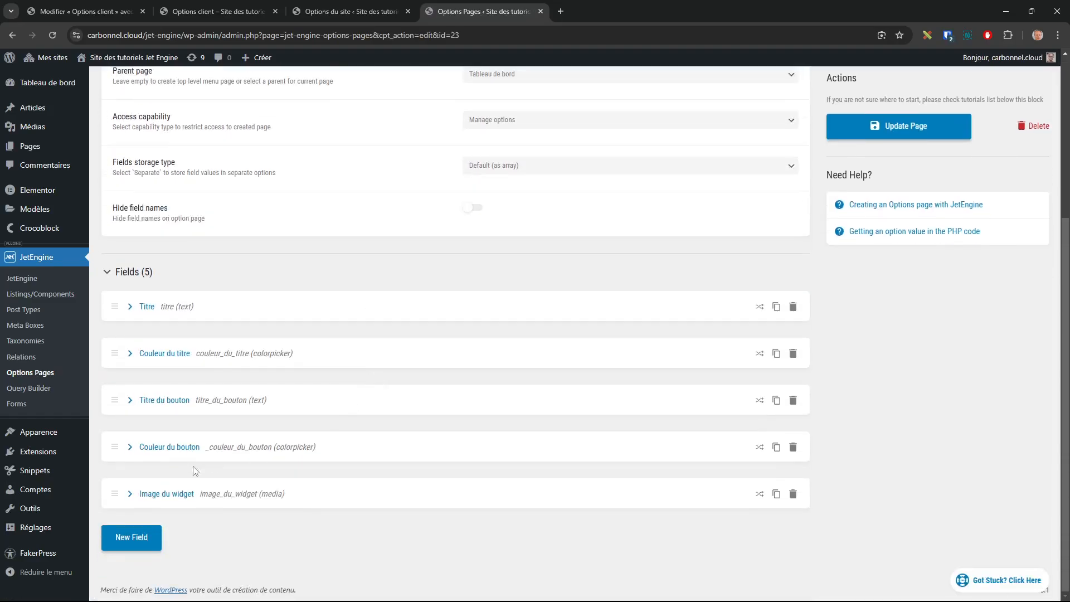
{"action": "left_click", "coordinate": [162, 494]}
Set the Image du widget field's value format to Array with media ID and URL and update the options page.
{"action": "scroll", "coordinate": [375, 465], "scroll_direction": "down", "scroll_amount": 5}
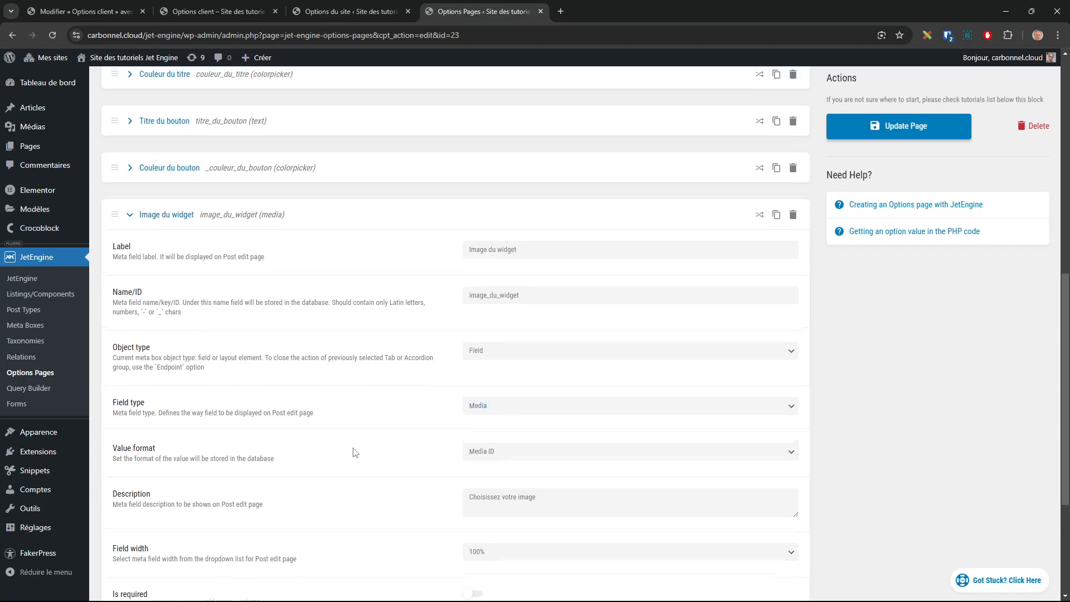
{"action": "scroll", "coordinate": [424, 401], "scroll_direction": "down", "scroll_amount": 2}
{"action": "left_click", "coordinate": [510, 341]}
{"action": "left_click", "coordinate": [502, 374]}
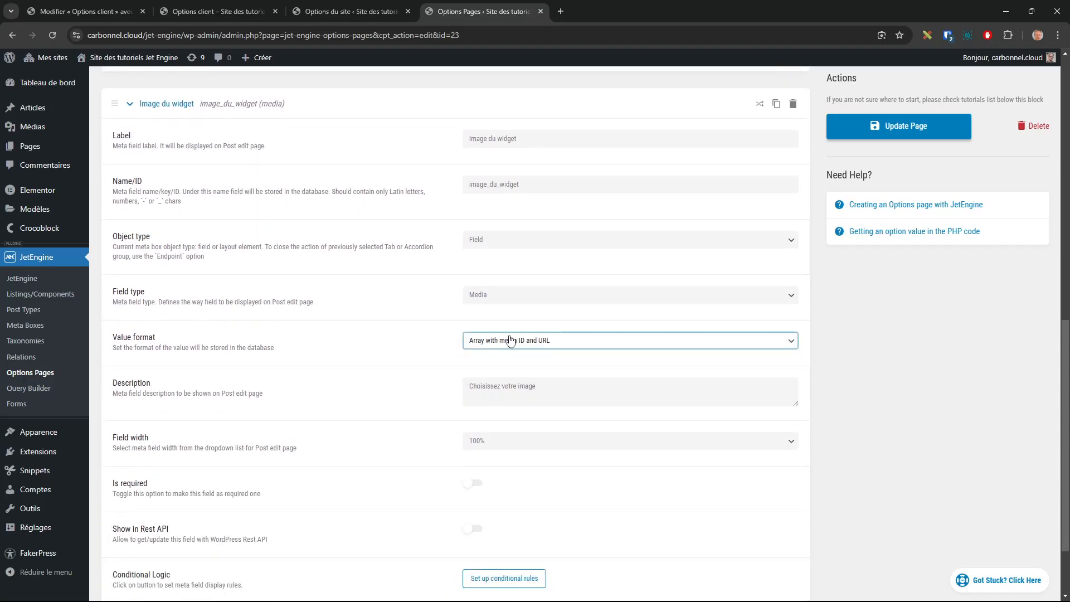
{"action": "left_click", "coordinate": [916, 127]}
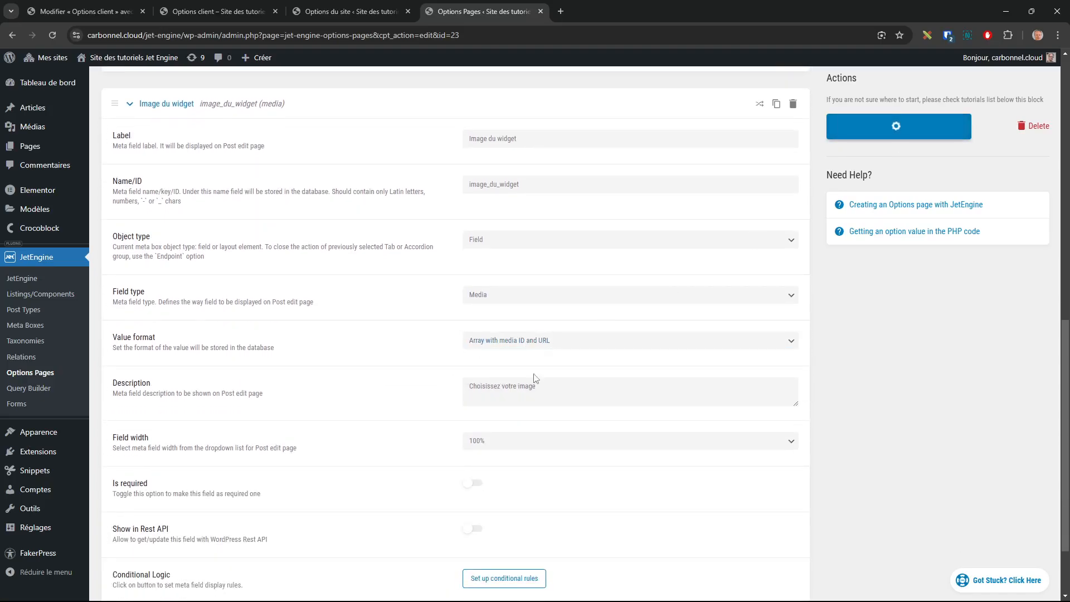
Publish the Options client page in Elementor, reload the editor and select the image widget for editing.
{"action": "left_click", "coordinate": [116, 12]}
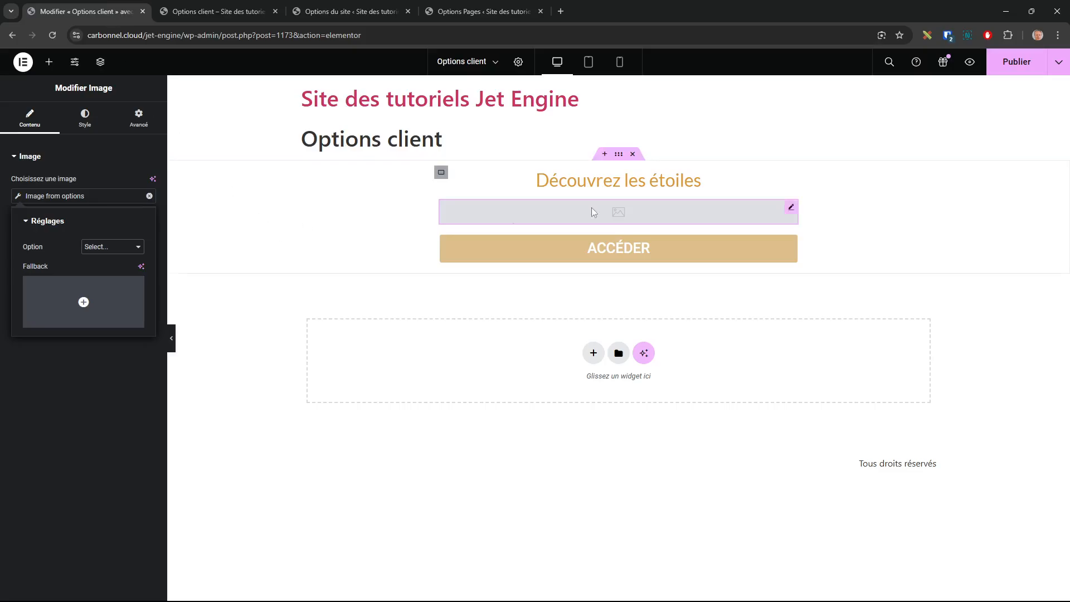
{"action": "left_click", "coordinate": [1007, 70]}
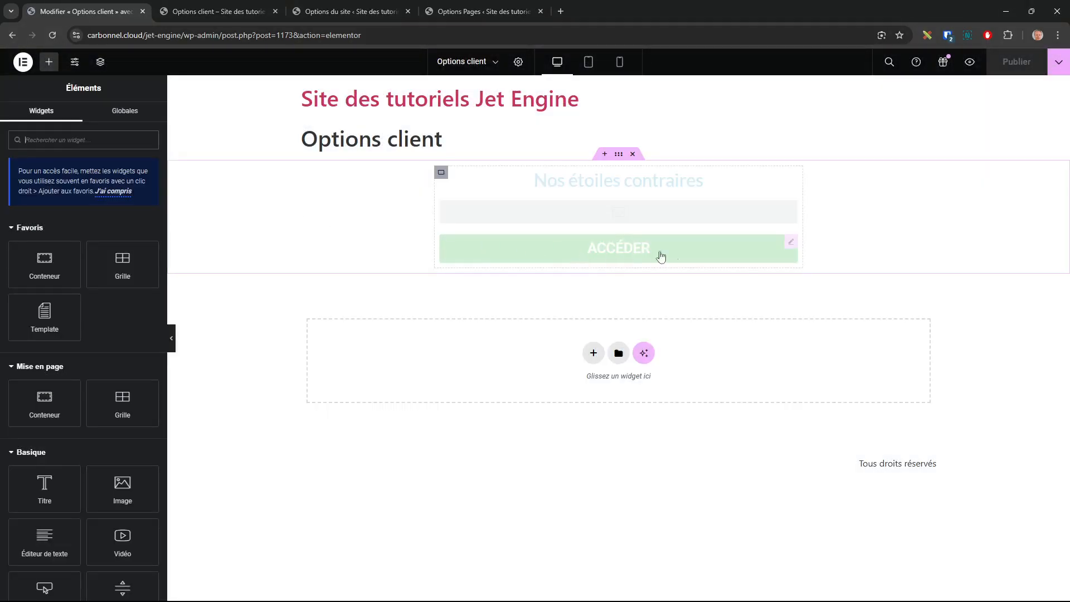
{"action": "left_click", "coordinate": [790, 207]}
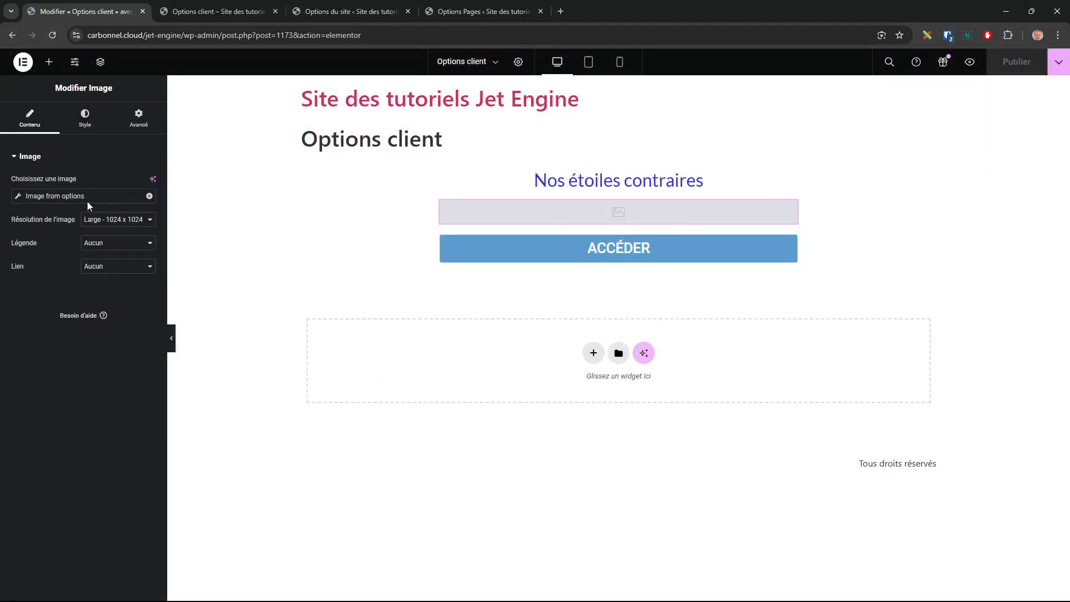
Set the image resolution to Entier and link the Image from options tag to the Image du widget option.
{"action": "left_click", "coordinate": [128, 221]}
{"action": "left_click", "coordinate": [100, 285]}
{"action": "left_click", "coordinate": [19, 196]}
{"action": "left_click", "coordinate": [117, 246]}
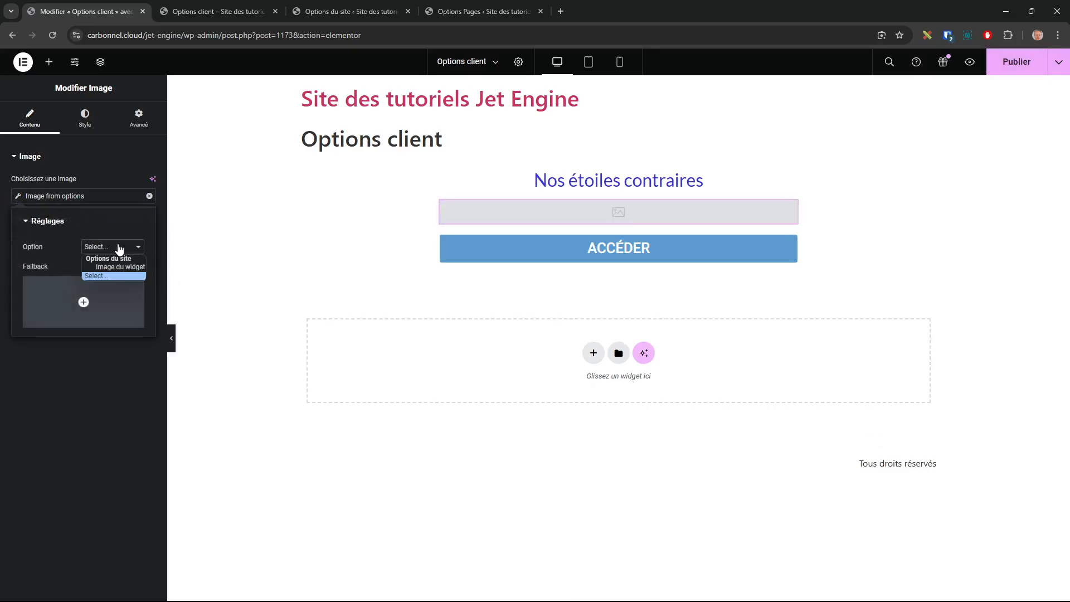
{"action": "left_click", "coordinate": [119, 268]}
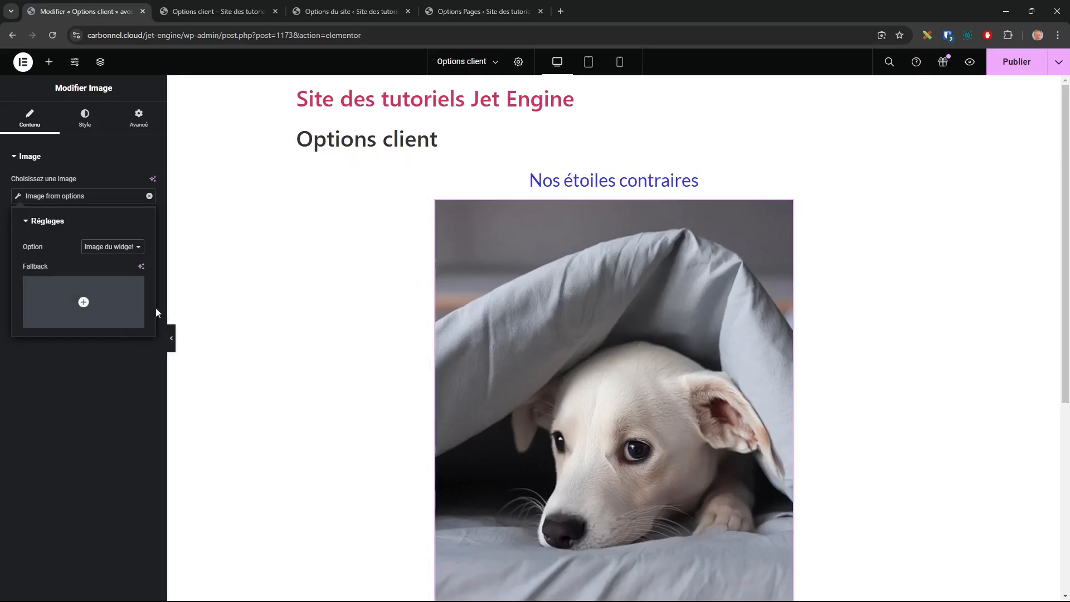
Choose the starry sky picture as the tag's fallback image and publish the Options client page.
{"action": "left_click", "coordinate": [121, 301]}
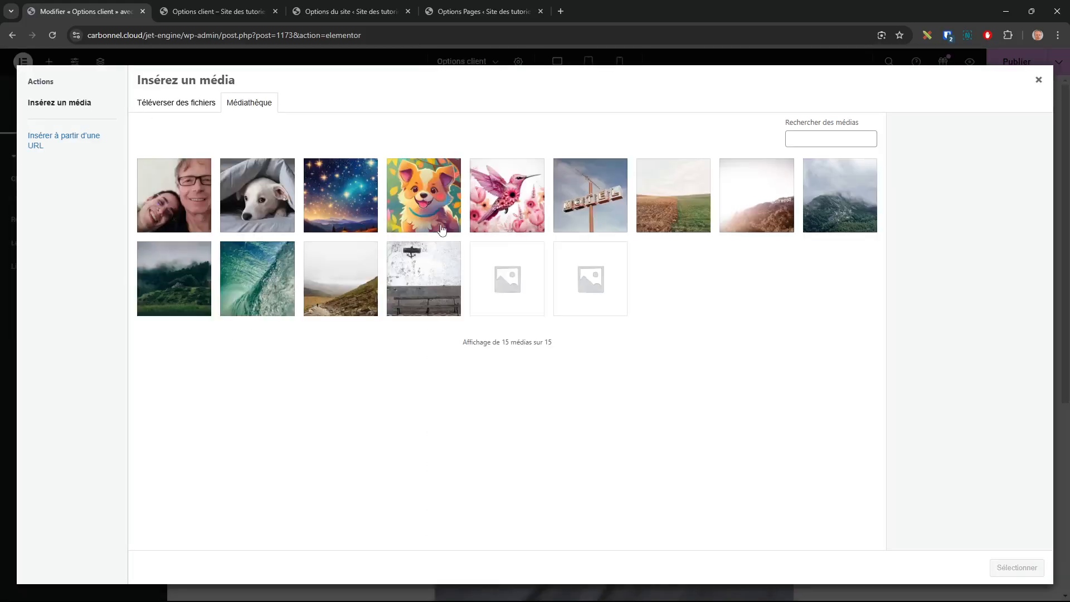
{"action": "left_click", "coordinate": [313, 171]}
{"action": "left_click", "coordinate": [1003, 566]}
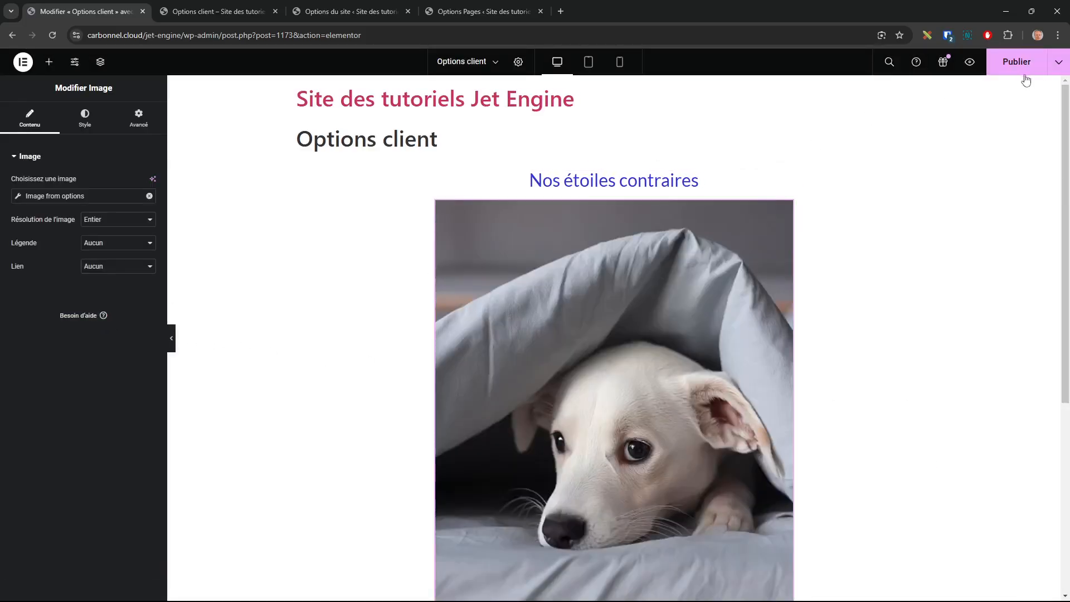
{"action": "left_click", "coordinate": [1024, 69]}
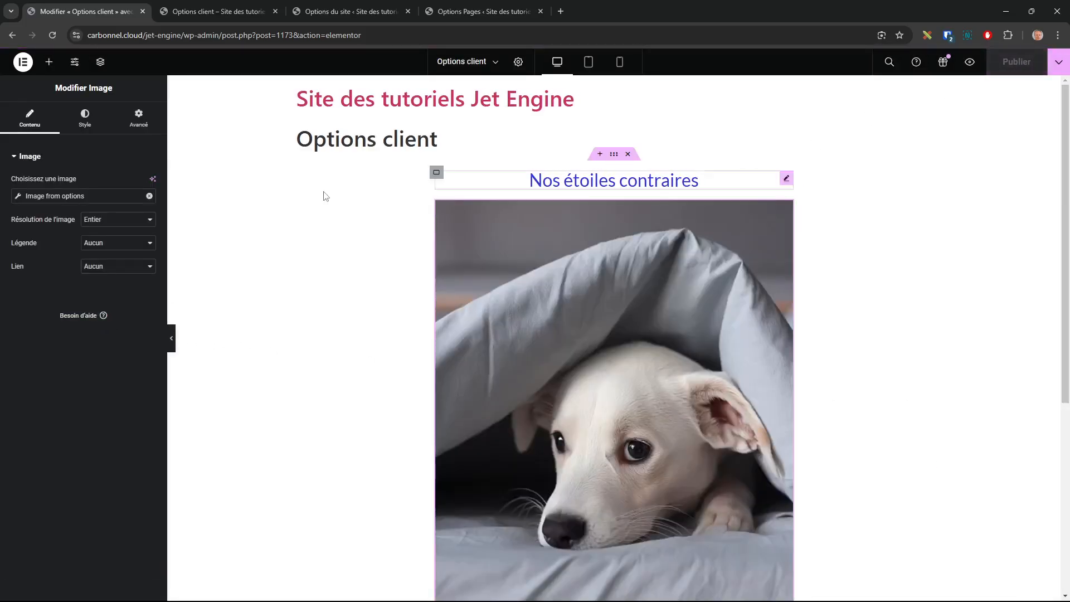
On the Options du site page, remove the white dog photo from Image du widget, save the options and check the Options client preview.
{"action": "left_click", "coordinate": [462, 11]}
{"action": "left_click", "coordinate": [342, 11]}
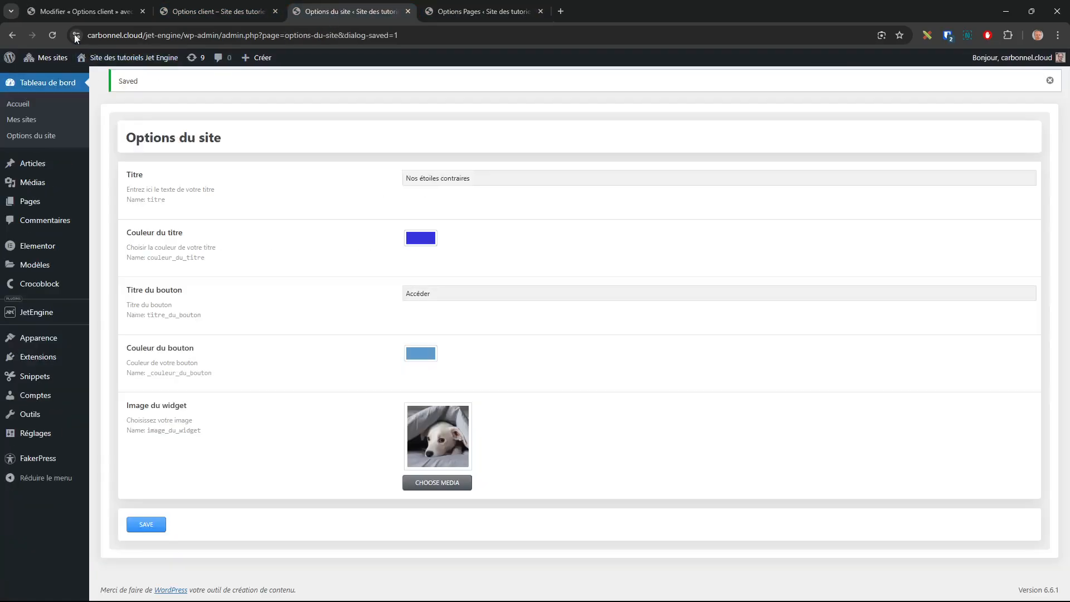
{"action": "left_click", "coordinate": [56, 32]}
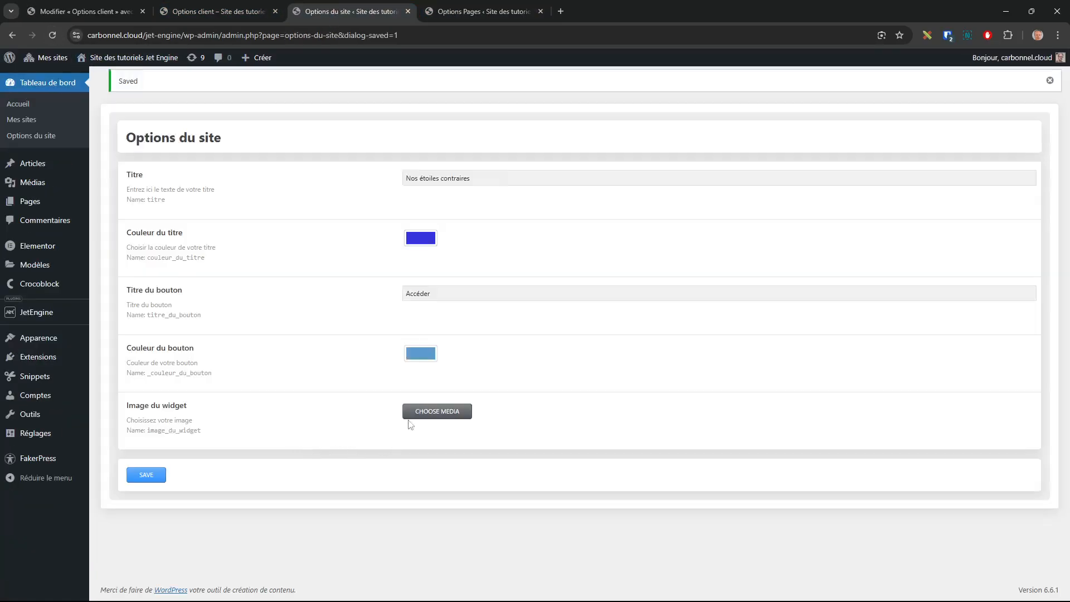
{"action": "left_click", "coordinate": [144, 474]}
{"action": "left_click", "coordinate": [229, 9]}
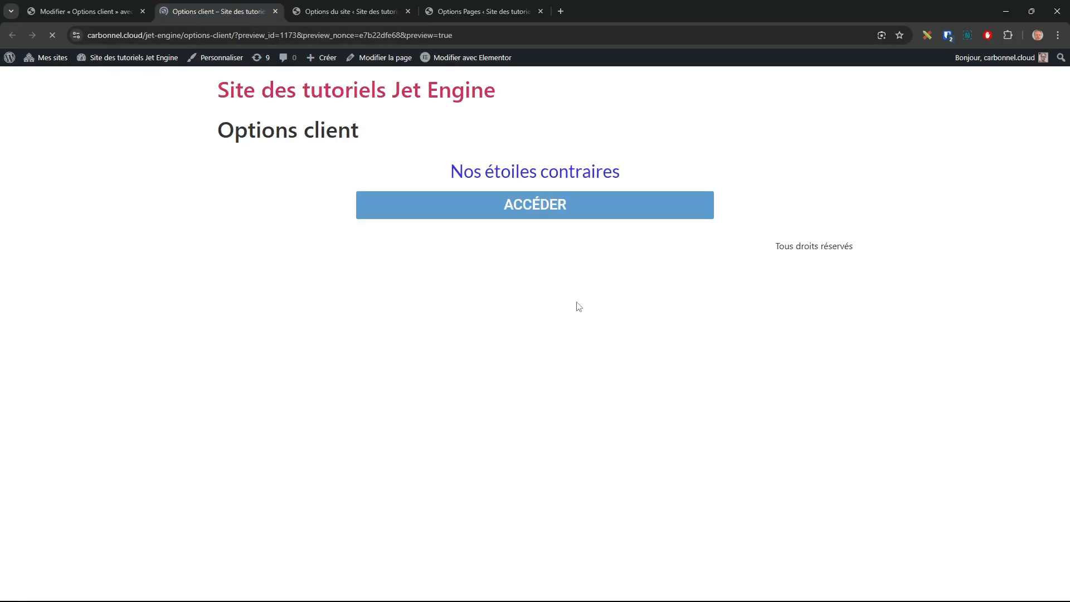
Choose the dog illustration dog.jpg as Image du widget, save the options and check the Options client preview.
{"action": "left_click", "coordinate": [359, 10]}
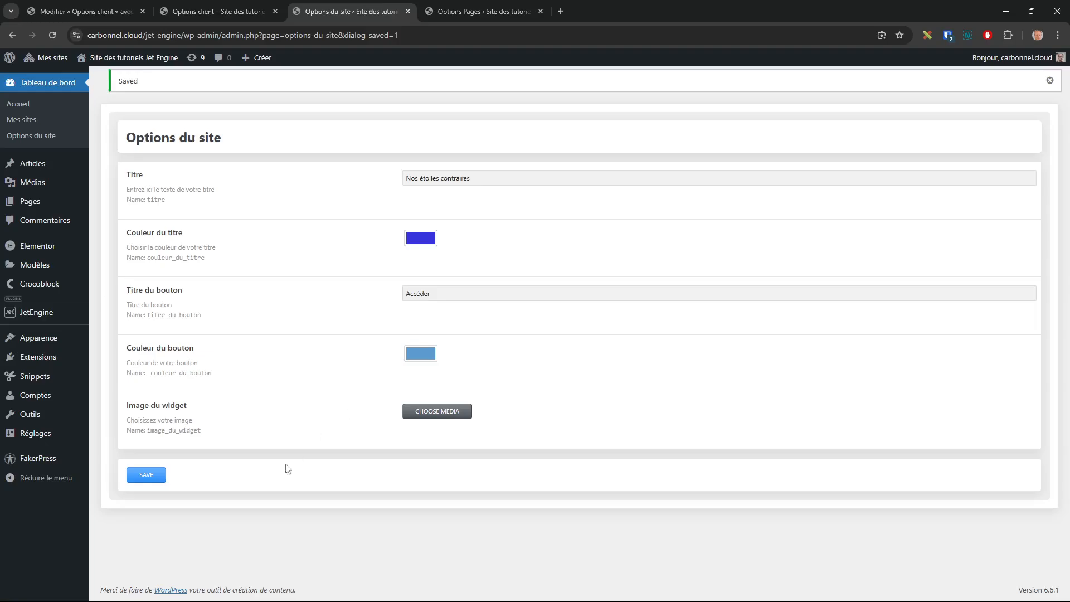
{"action": "left_click", "coordinate": [438, 411]}
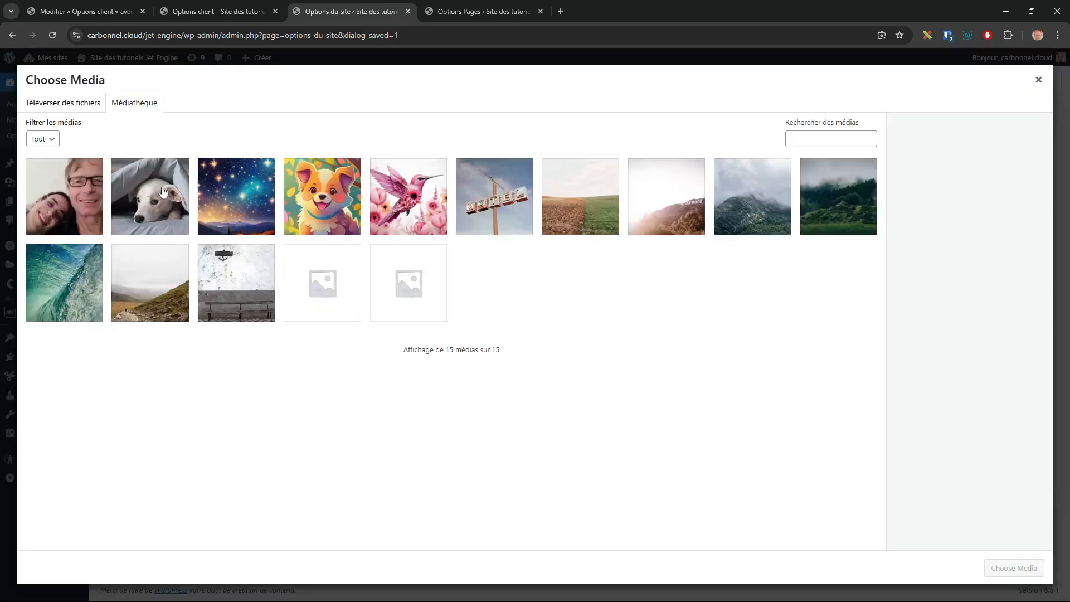
{"action": "left_click", "coordinate": [167, 194]}
{"action": "left_click", "coordinate": [310, 224]}
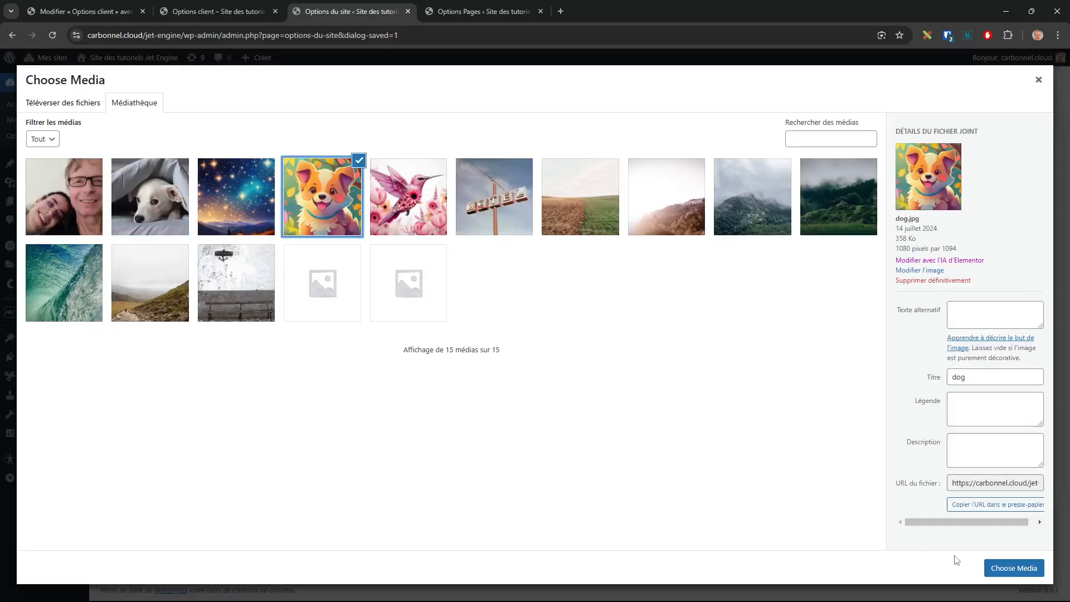
{"action": "left_click", "coordinate": [1003, 566]}
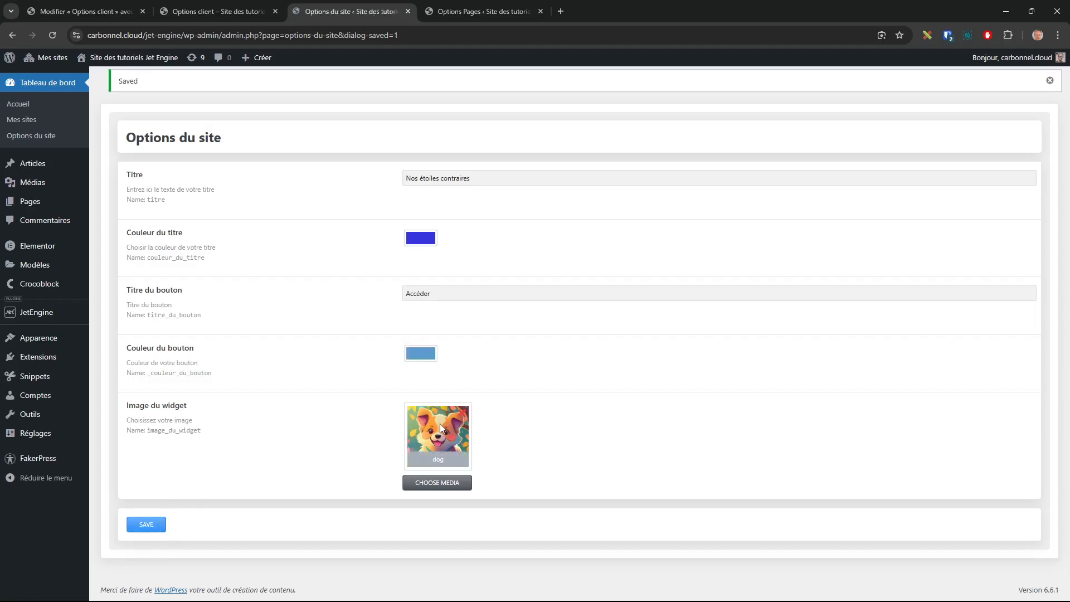
{"action": "left_click", "coordinate": [226, 11]}
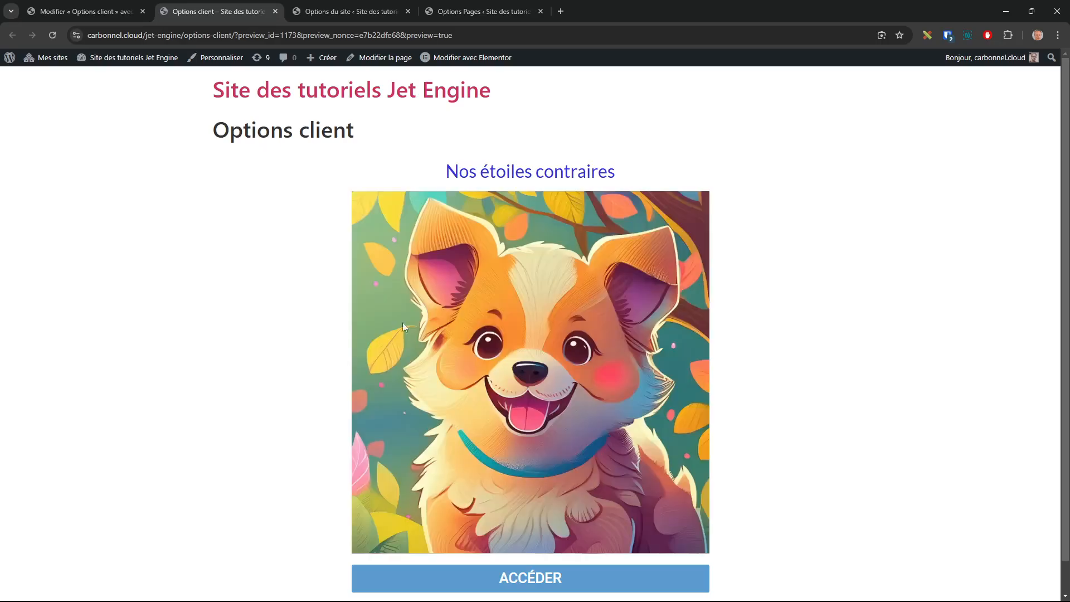
Remove the dog illustration from Image du widget, save the options and reload the Options client preview.
{"action": "left_click", "coordinate": [334, 11]}
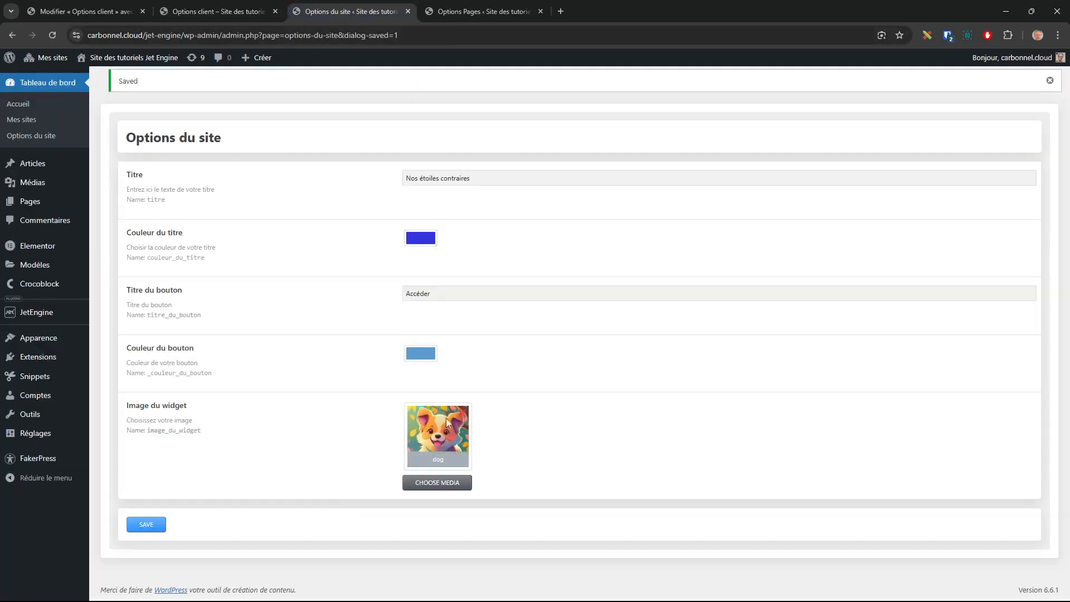
{"action": "left_click", "coordinate": [464, 416]}
{"action": "left_click", "coordinate": [136, 476]}
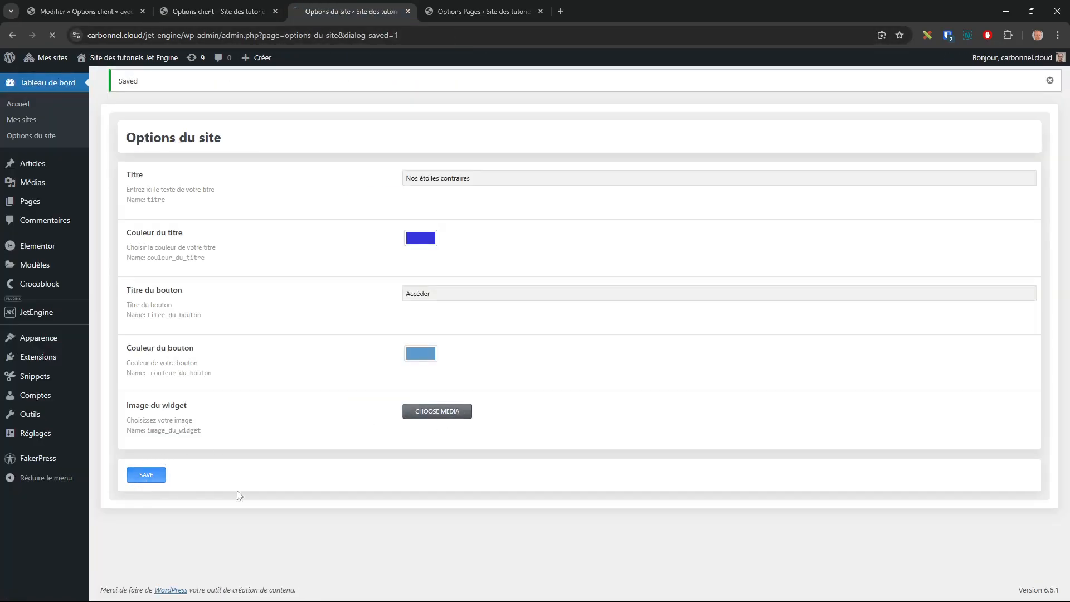
{"action": "left_click", "coordinate": [213, 12]}
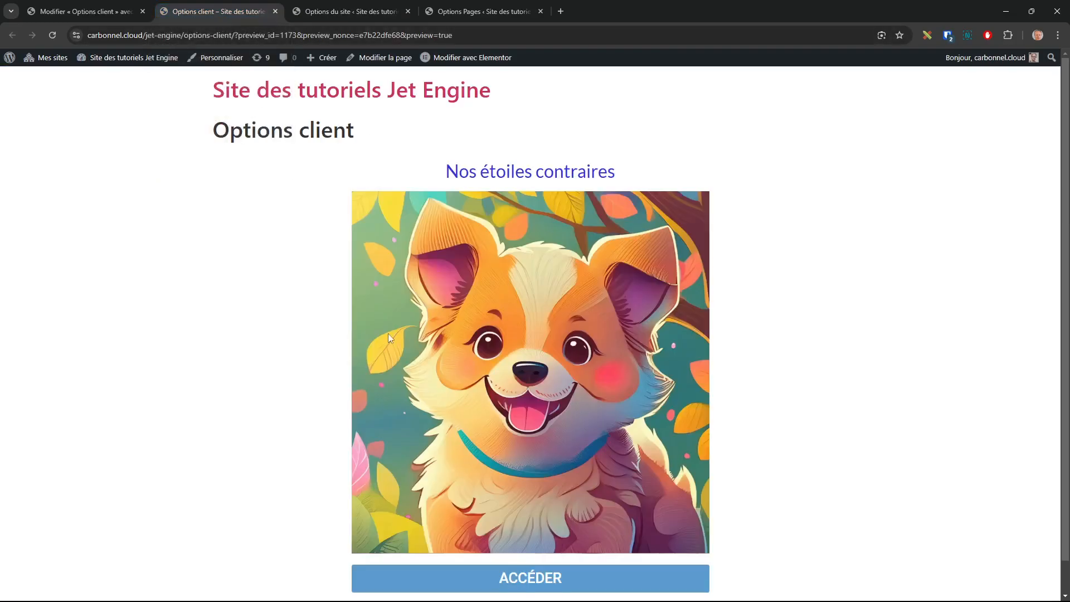
{"action": "key", "text": "F5"}
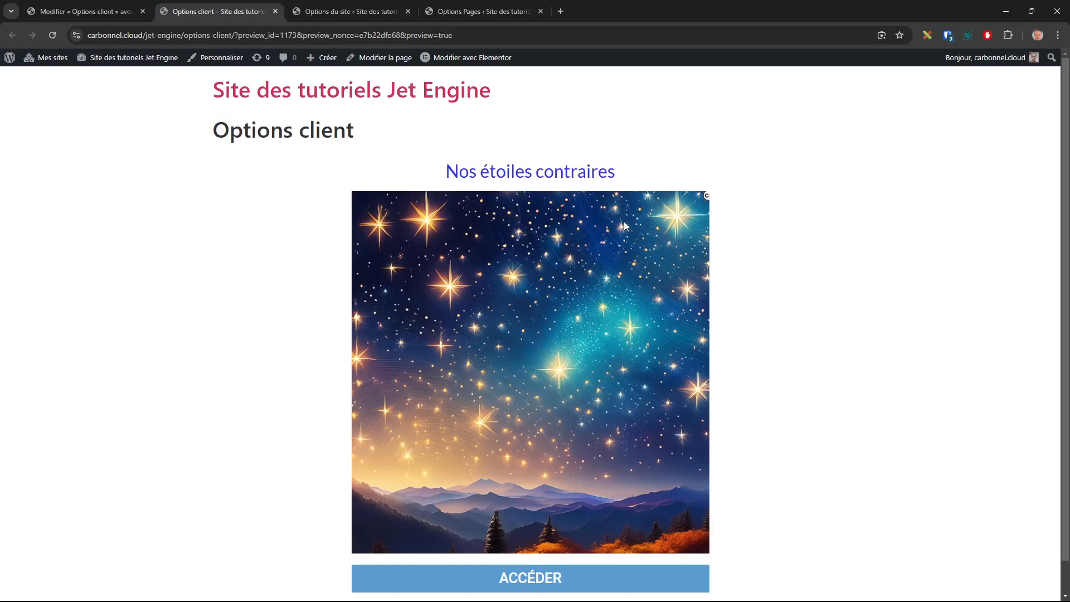